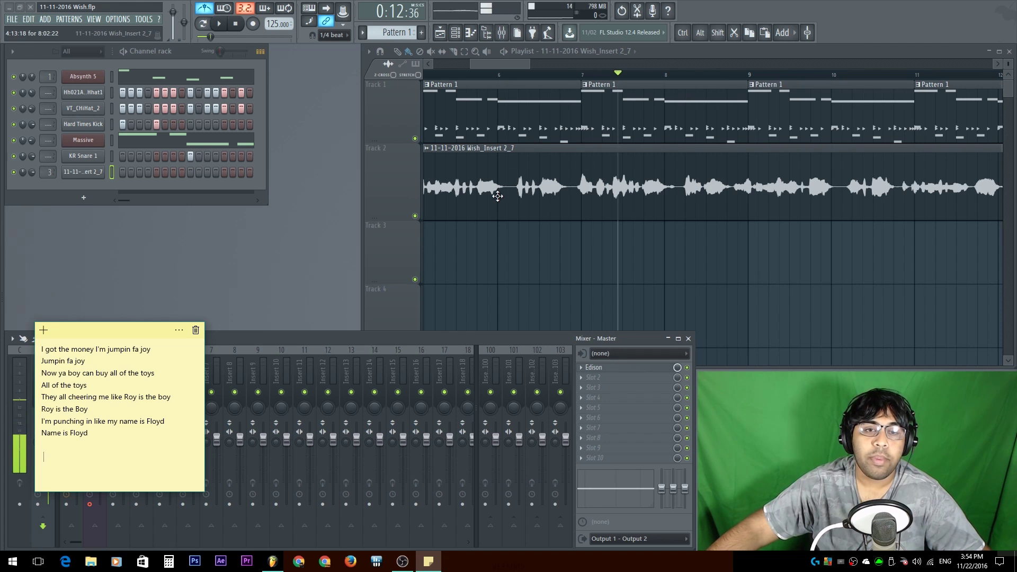
# - Delete the audio clip channel of the old vocal take "11-11-2016 Wish_Insert 2_7" and return the song position to the start
pyautogui.rightClick(82, 181)
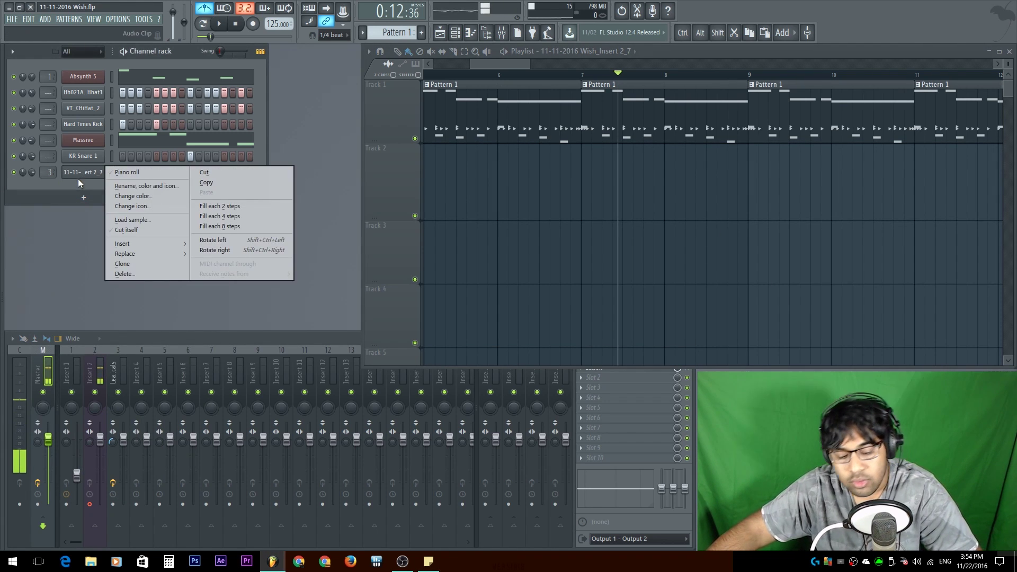
pyautogui.click(127, 273)
pyautogui.press('Return')
pyautogui.scroll(-5, 572, 250)
pyautogui.scroll(-1, 496, 208)
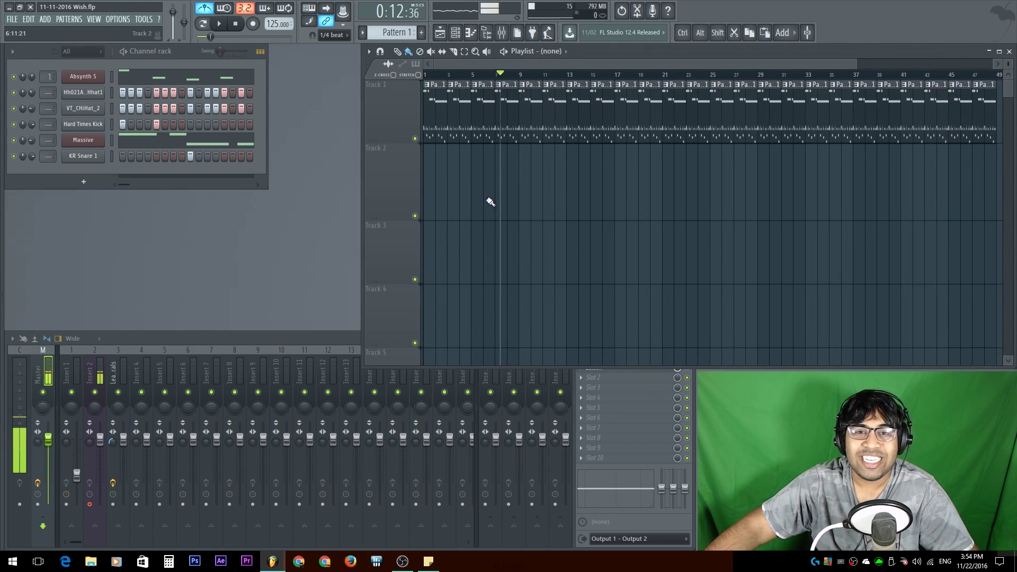
pyautogui.press('space')
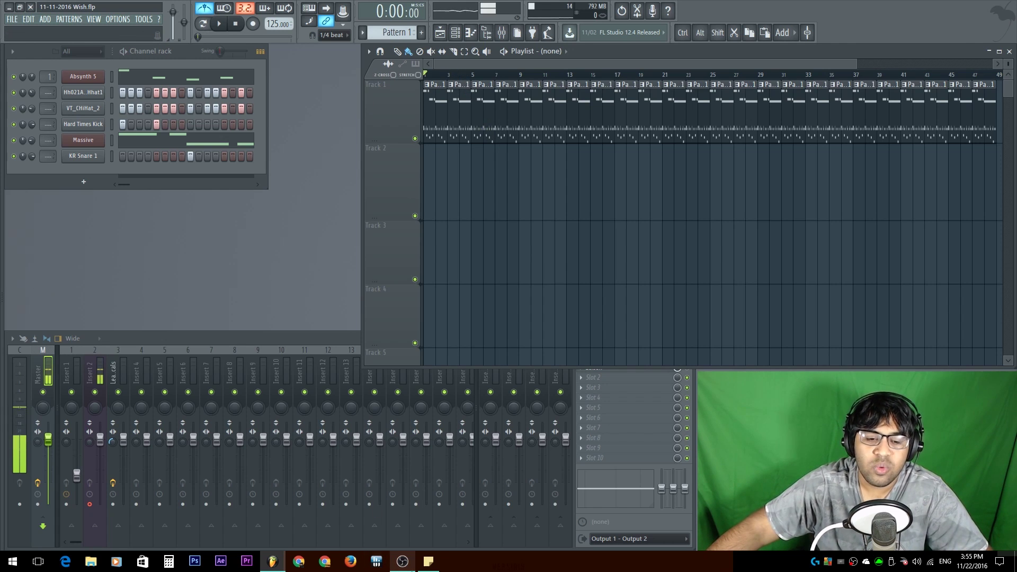
# - Bring up the lyrics note and play the beat from the start while going over the lines, stopping playback at the end
pyautogui.click(428, 563)
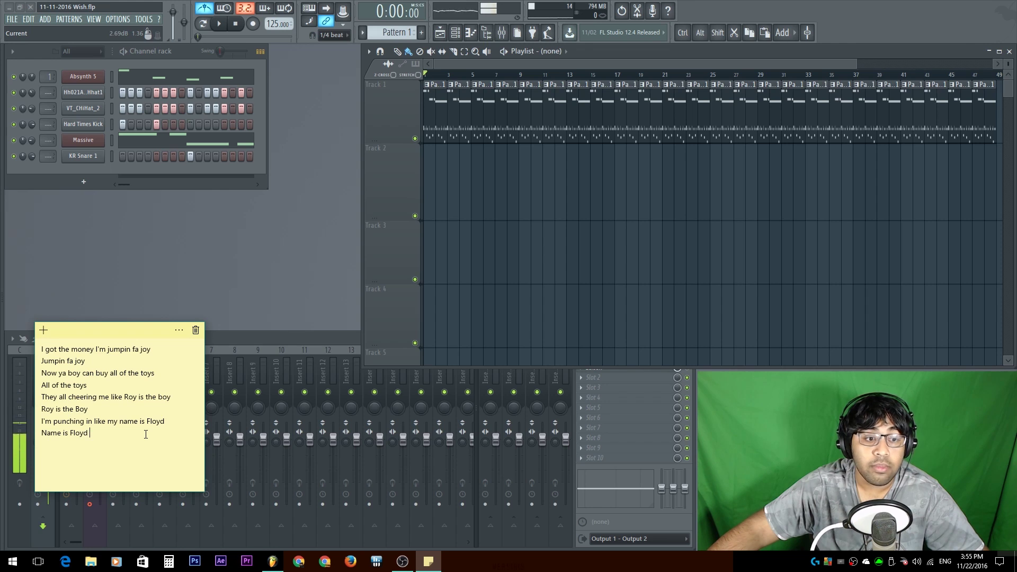
pyautogui.press('BackSpace')
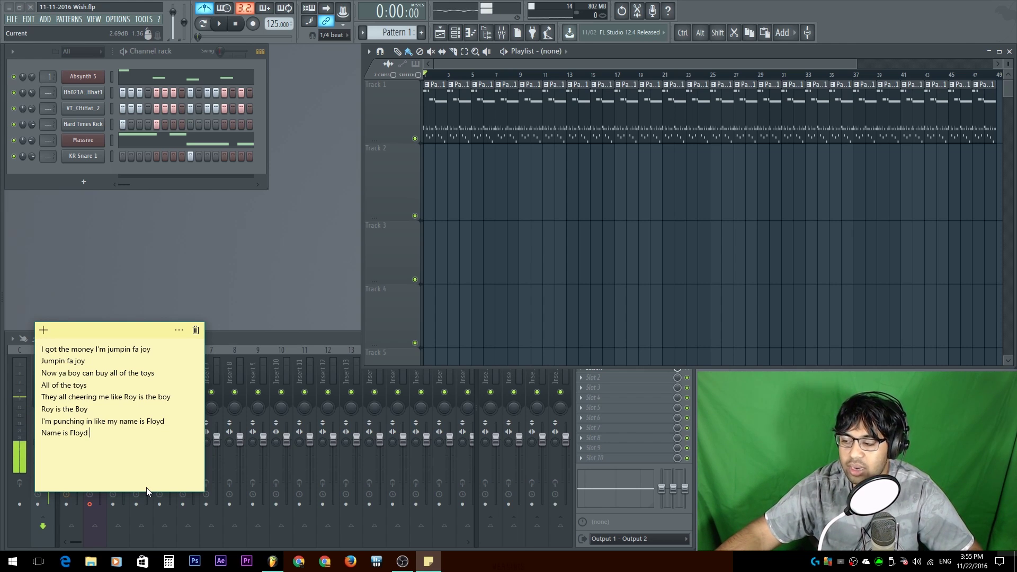
pyautogui.moveTo(132, 437); pyautogui.dragTo(170, 161)
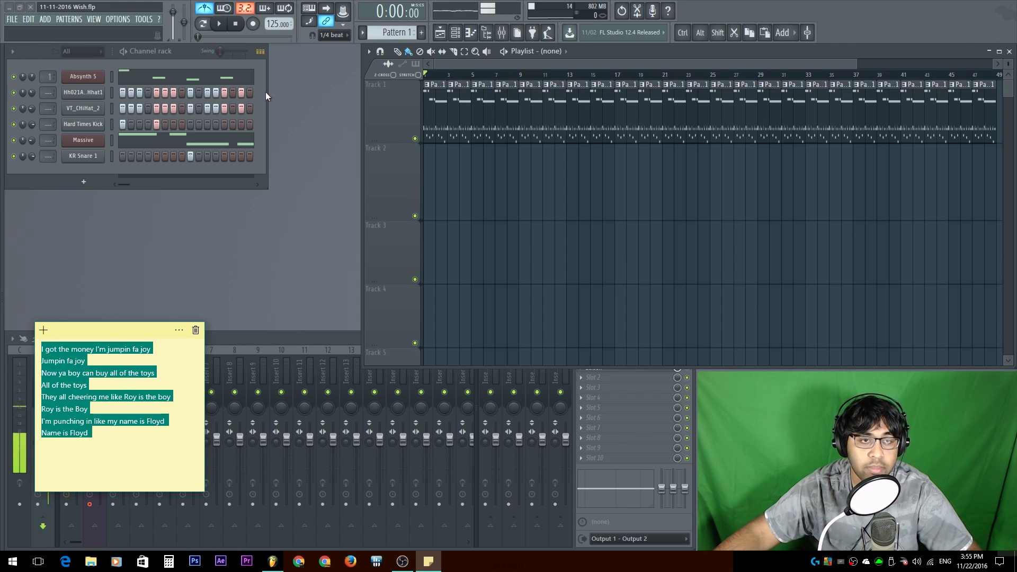
pyautogui.click(218, 23)
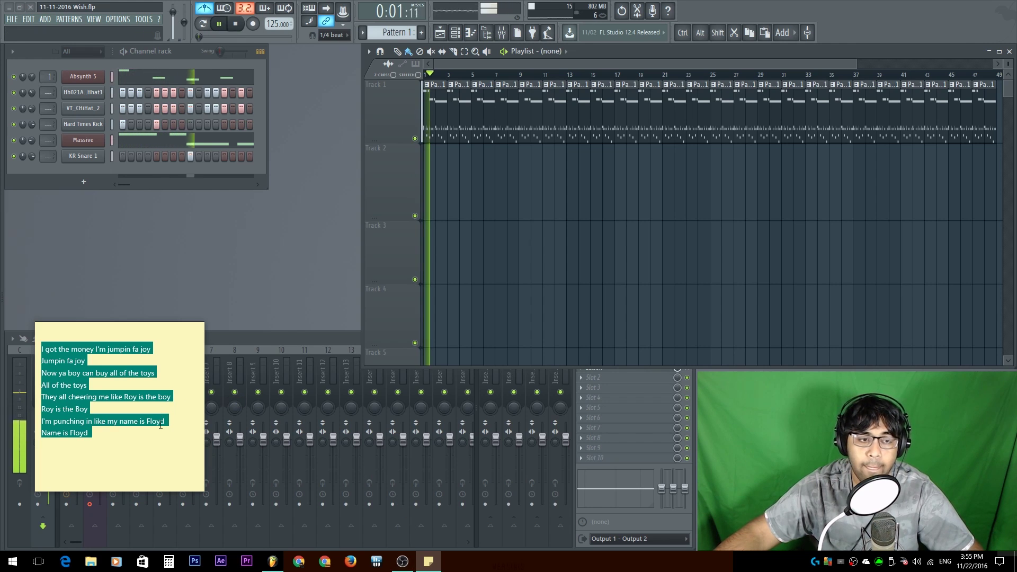
pyautogui.click(165, 447)
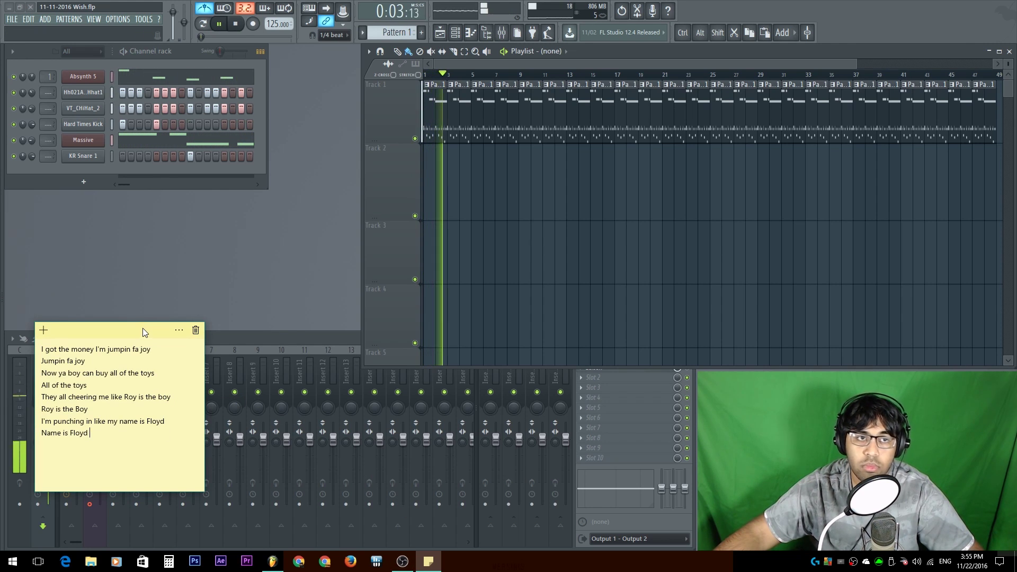
pyautogui.moveTo(106, 440); pyautogui.dragTo(43, 348)
pyautogui.click(103, 444)
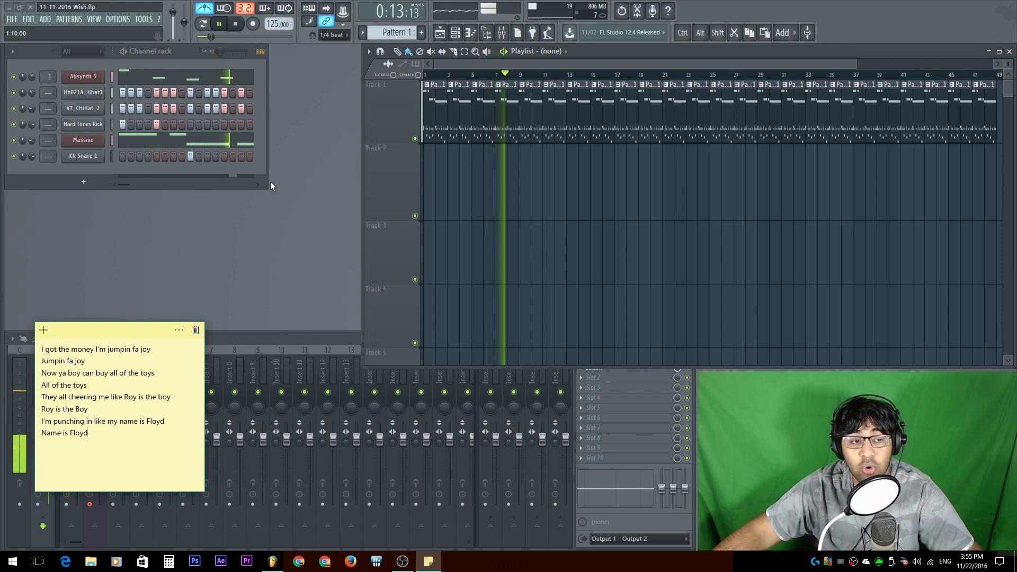
pyautogui.click(236, 25)
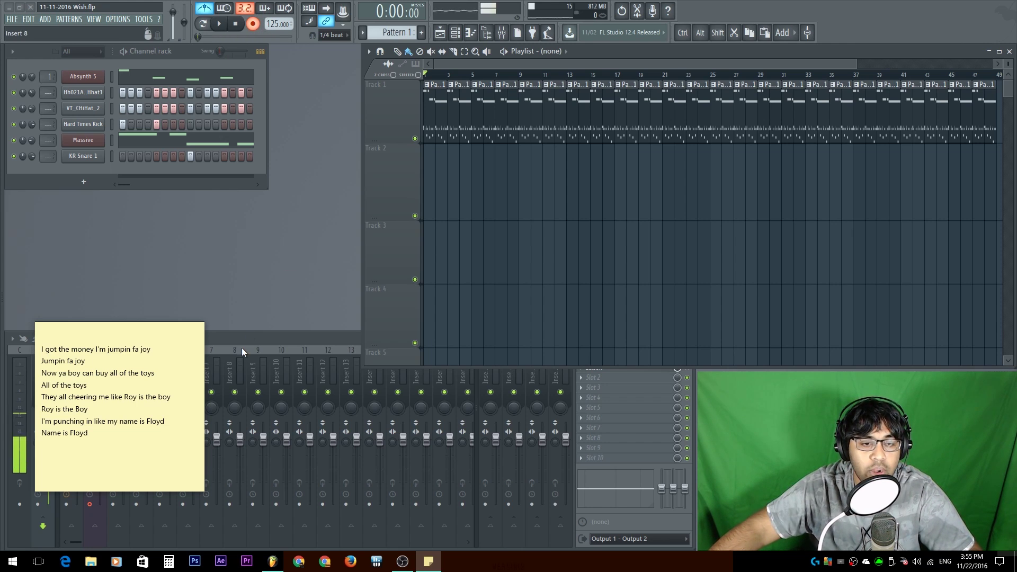
# - Inspect the Insert 2 and Lead Vocals mixer tracks, finishing with Insert 2 selected
pyautogui.click(240, 333)
pyautogui.click(103, 389)
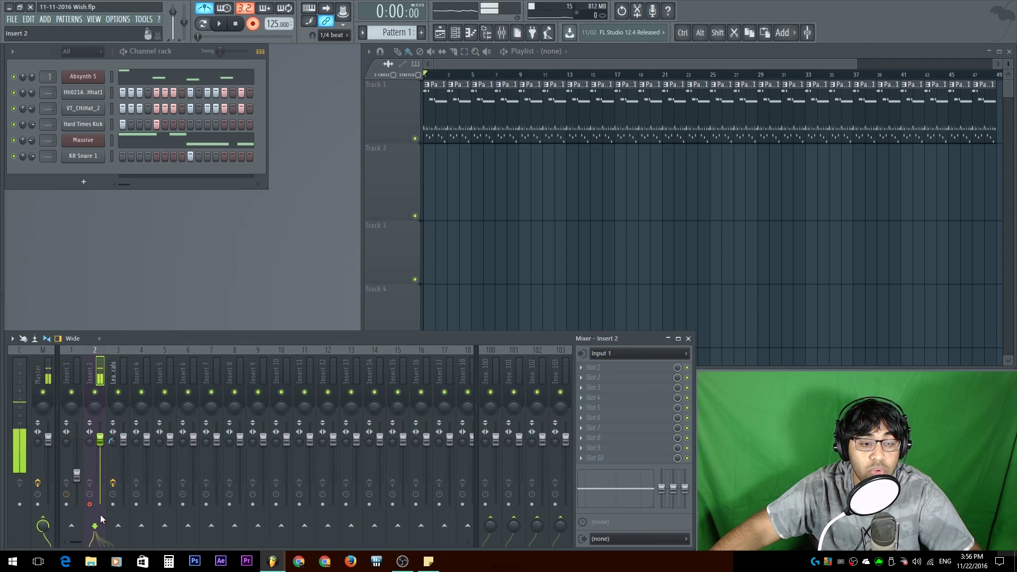
pyautogui.click(114, 367)
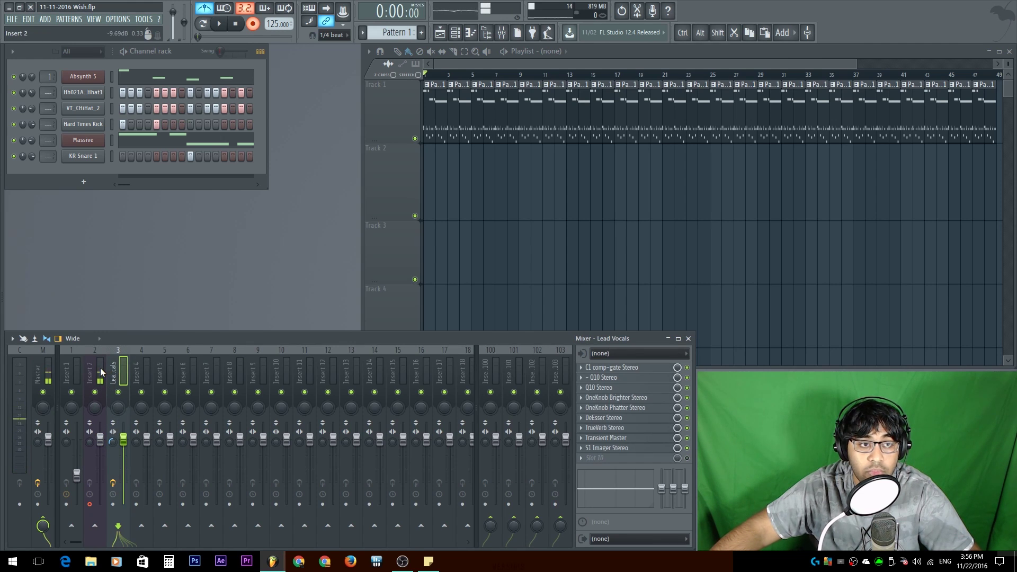
pyautogui.click(101, 368)
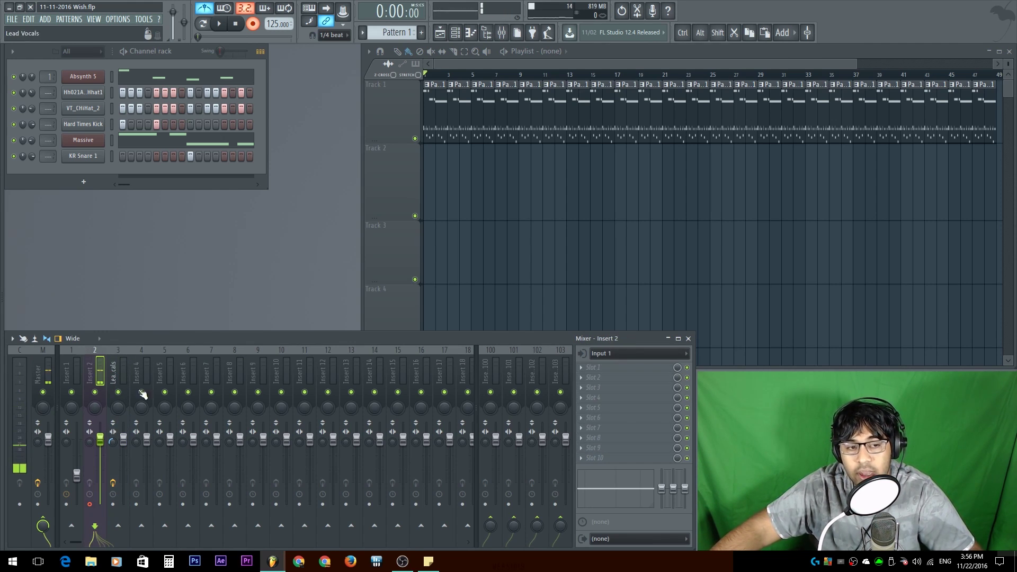
# - Record a new vocal take over the beat from the start of the song, with the lyrics note repositioned over the mixer for reading
pyautogui.click(425, 563)
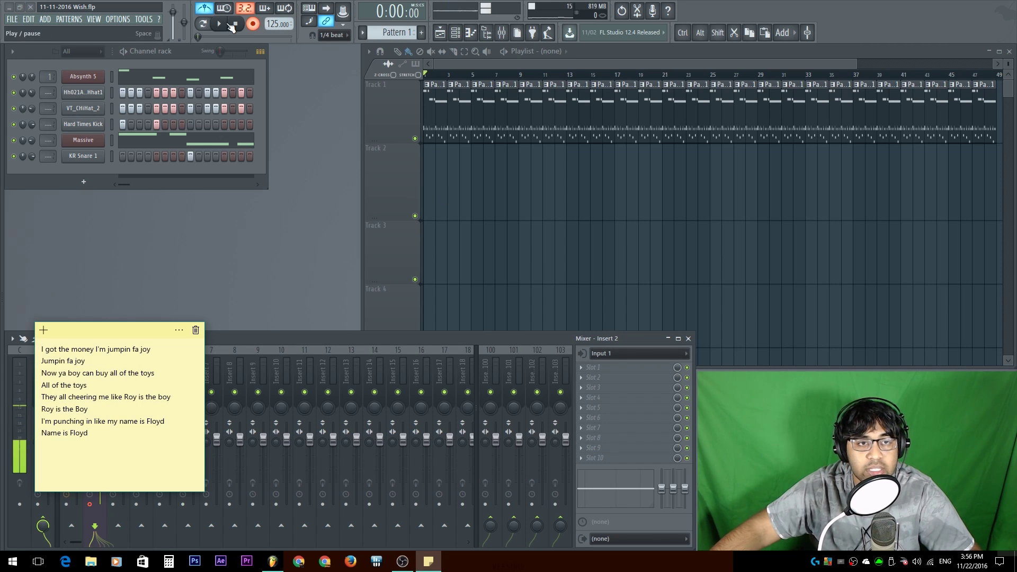
pyautogui.moveTo(156, 326)
pyautogui.mouseDown()
pyautogui.moveTo(239, 288)
pyautogui.moveTo(170, 312)
pyautogui.mouseUp()
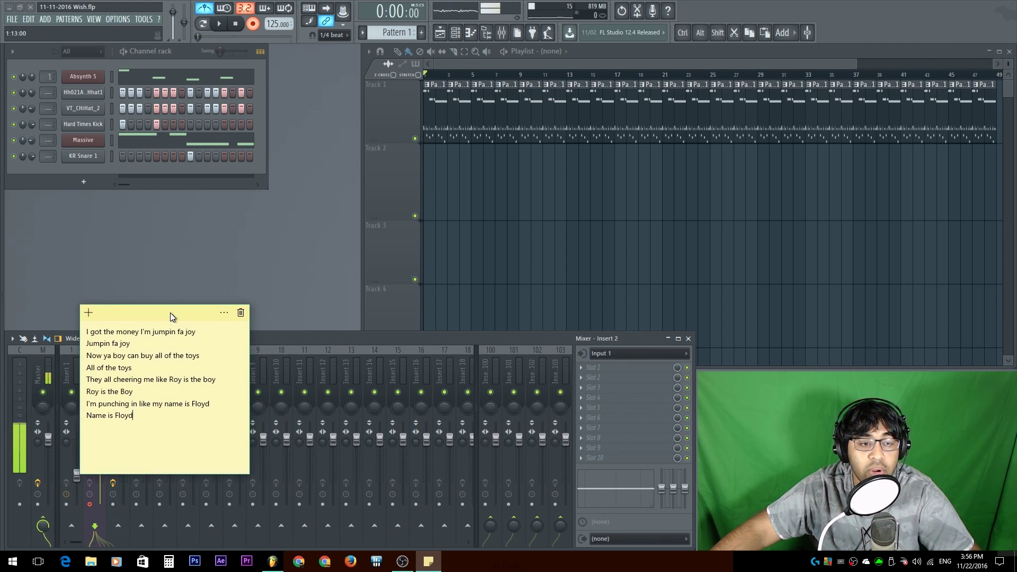
pyautogui.click(221, 25)
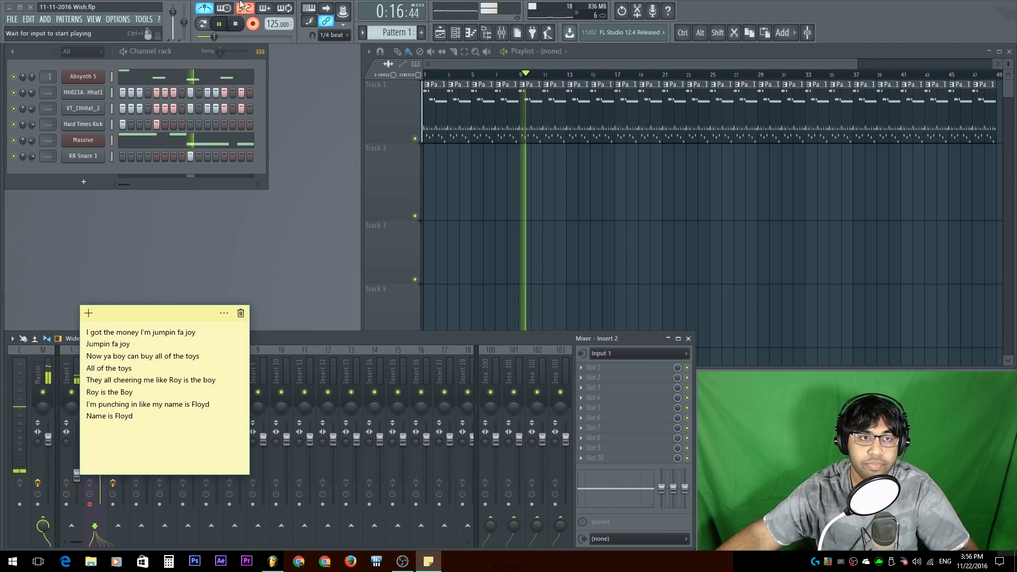
pyautogui.click(235, 24)
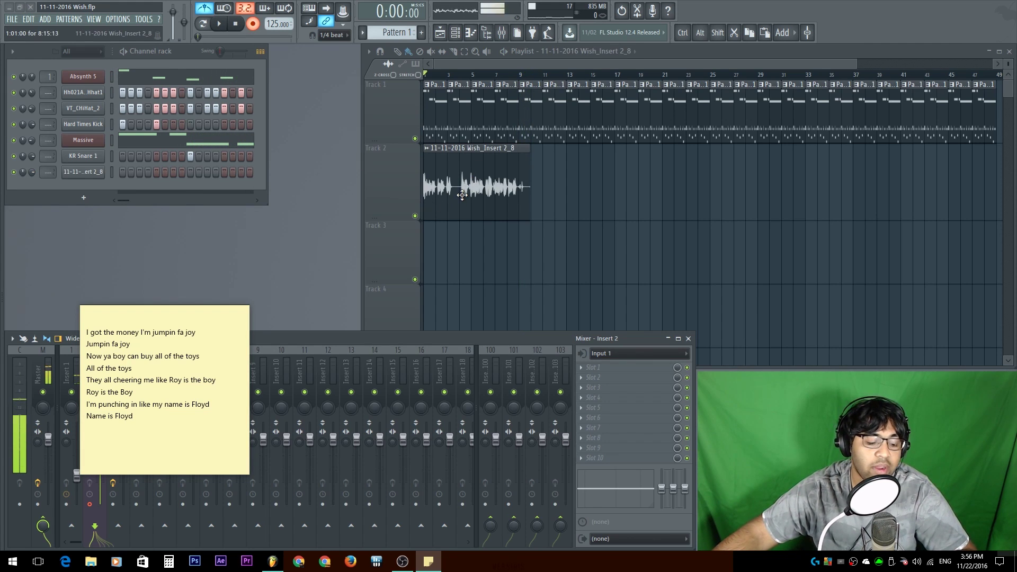
# - Turn off recording mode and route the new vocal clip "11-11-2016 Wish_Insert 2_8" to mixer track 3, Lead Vocals
pyautogui.scroll(5, 461, 194)
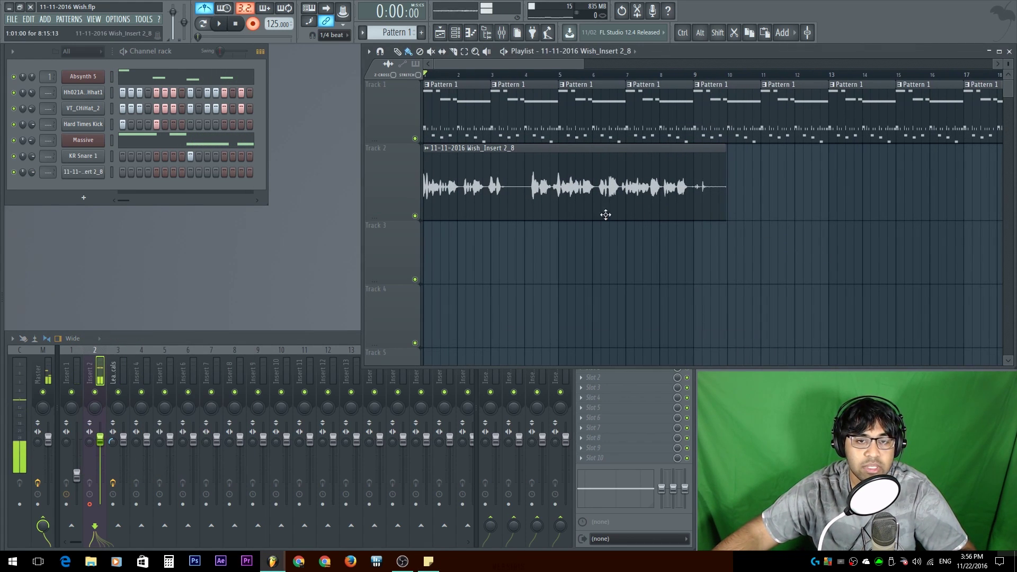
pyautogui.click(253, 23)
pyautogui.click(73, 173)
pyautogui.scroll(1, 334, 156)
pyautogui.click(345, 142)
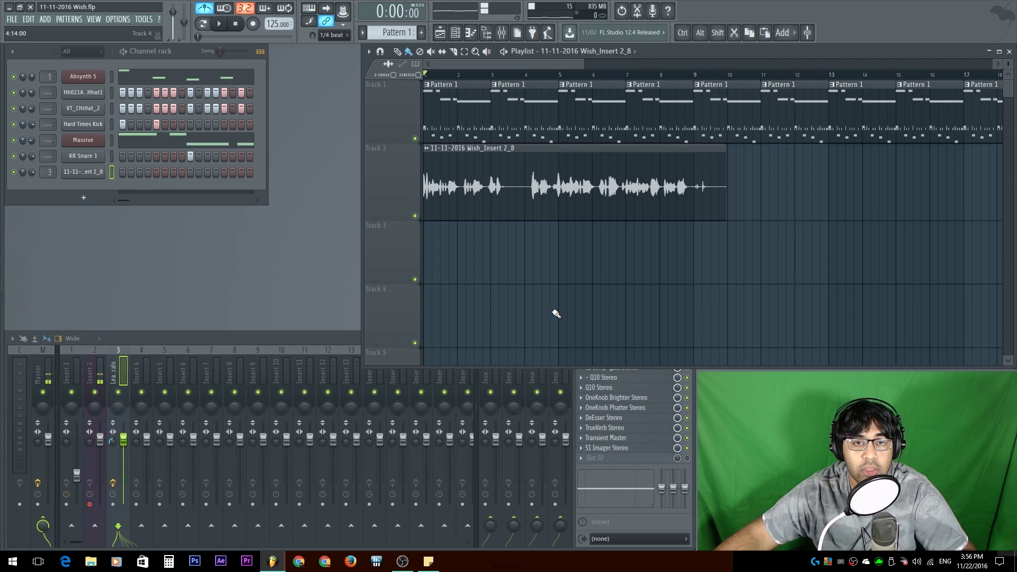
# - Play the opening of the recorded vocal with the beat and examine how the clip's start lines up
pyautogui.press('space')
pyautogui.press('space')
pyautogui.scroll(5, 401, 219)
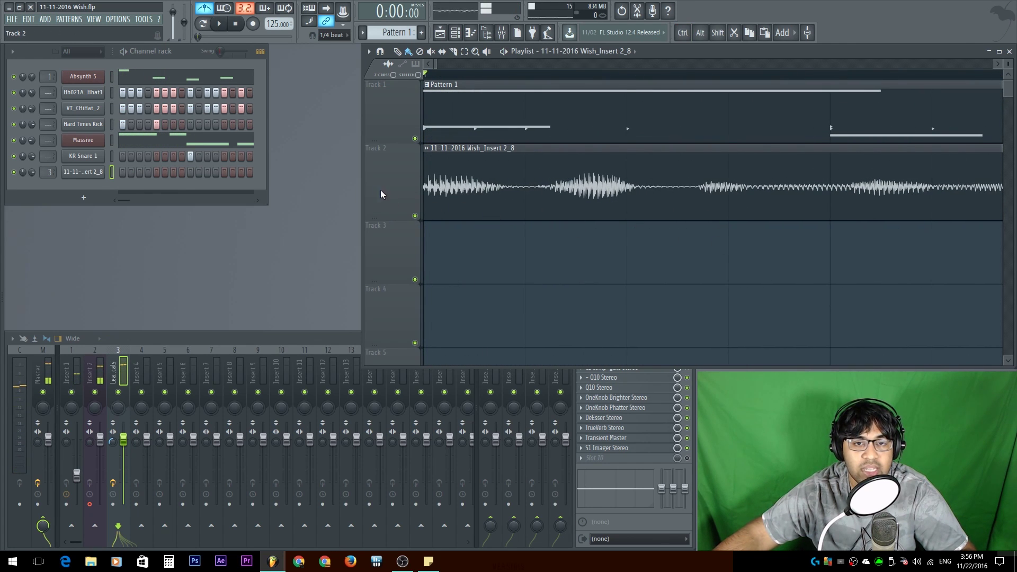
pyautogui.scroll(-5, 381, 194)
pyautogui.press('space')
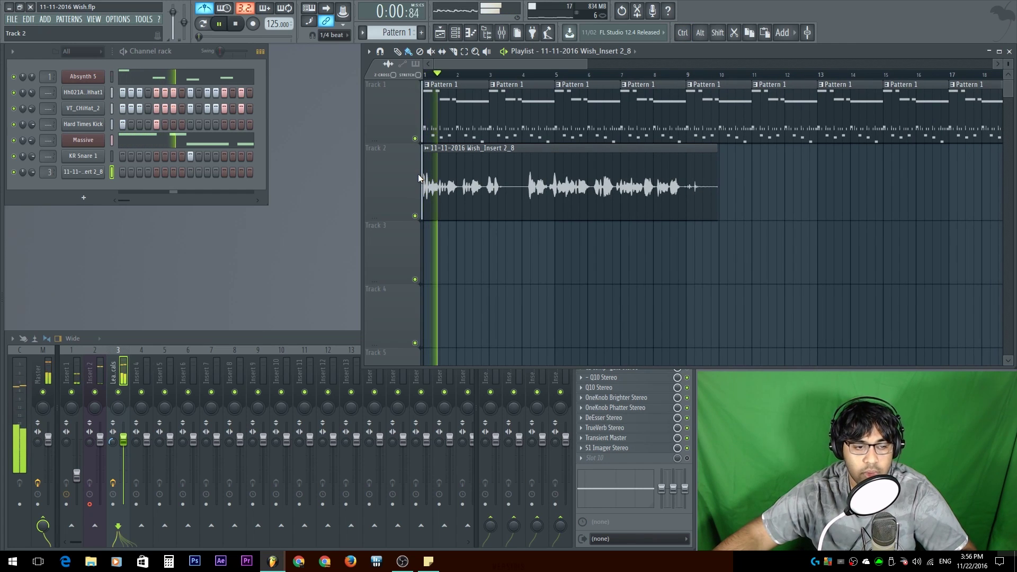
pyautogui.press('space')
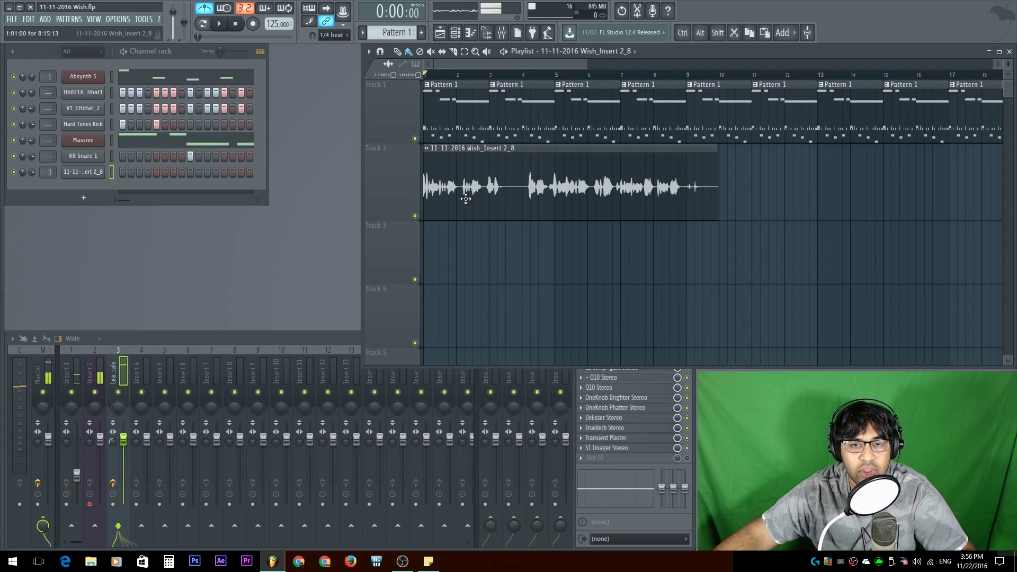
# - Set the global snap to Bar, move the vocal clip on Track 2 to start at bar 3, and play the song back
pyautogui.click(333, 35)
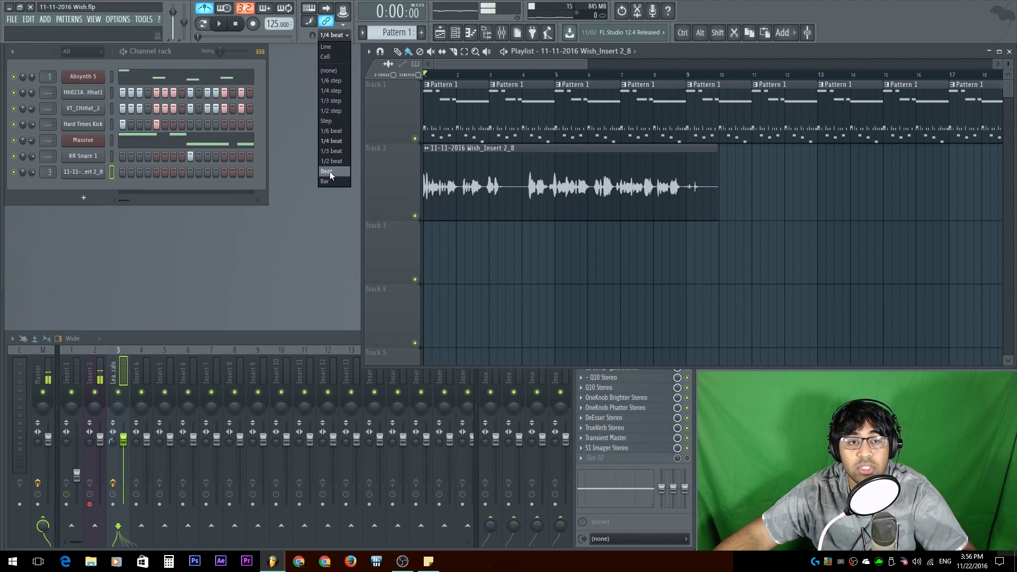
pyautogui.click(330, 182)
pyautogui.moveTo(434, 188); pyautogui.dragTo(499, 188)
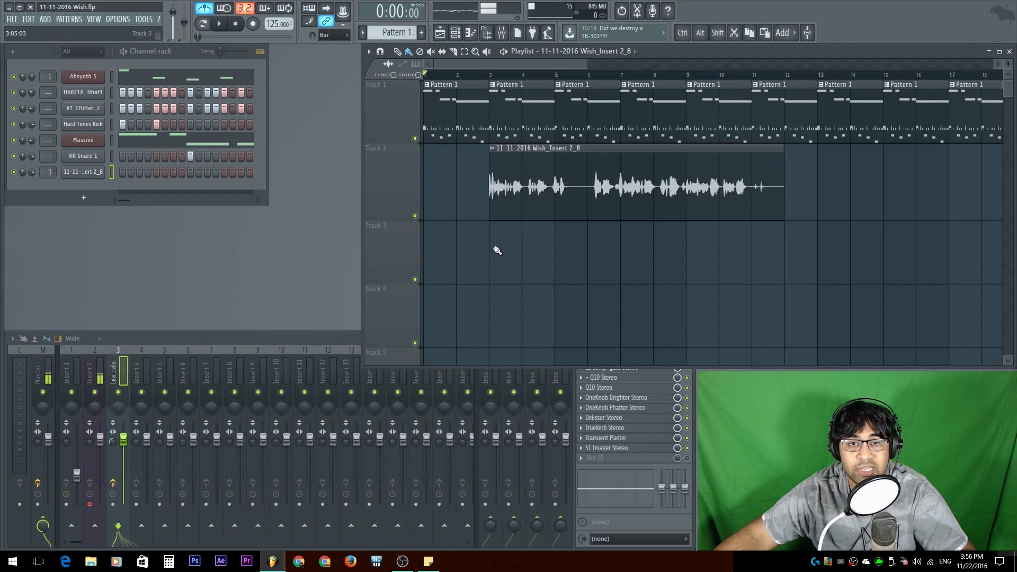
pyautogui.press('space')
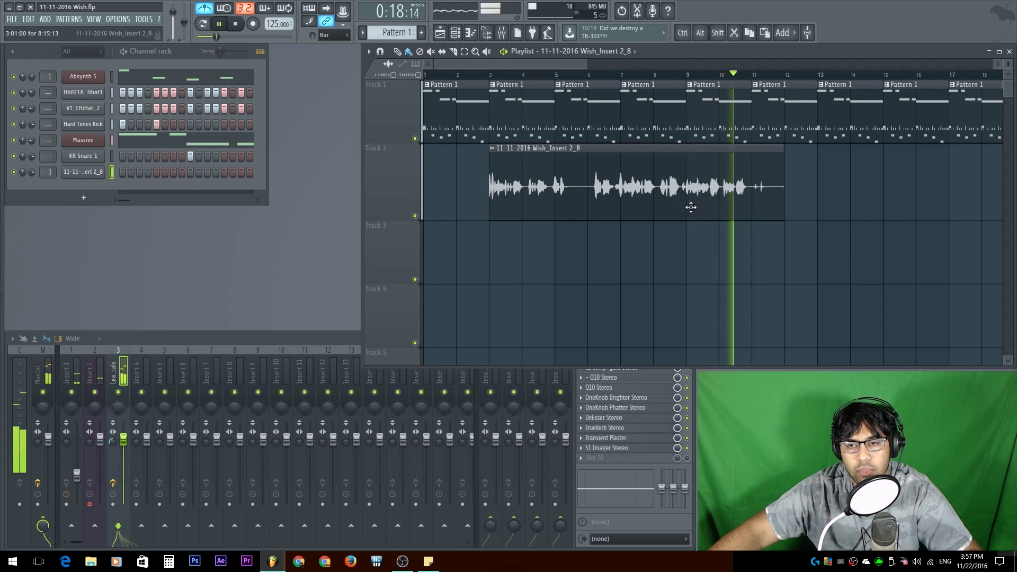
pyautogui.press('space')
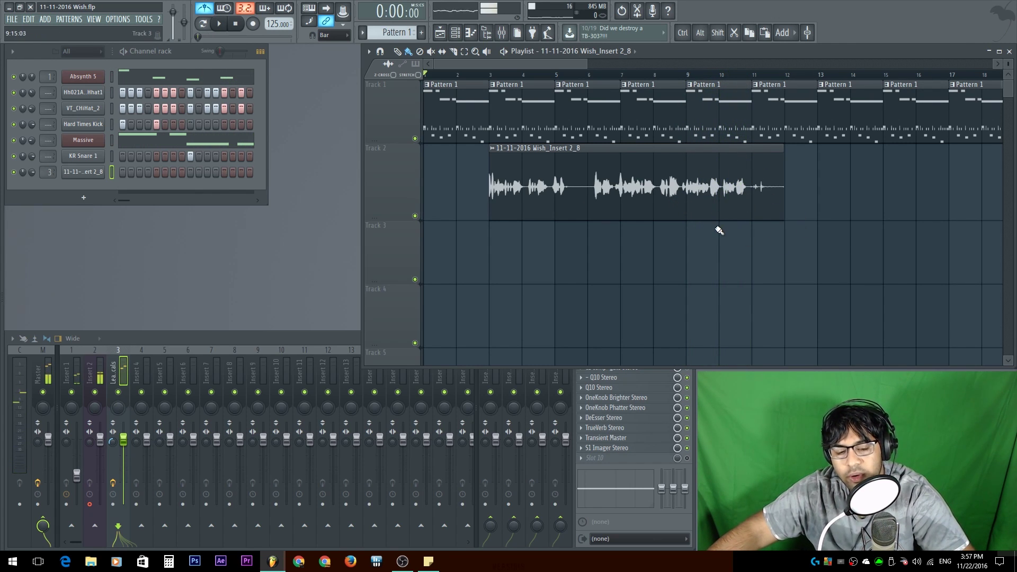
# - Bring up the lyrics note, highlight its last two lines for review, and return to the playlist
pyautogui.click(427, 564)
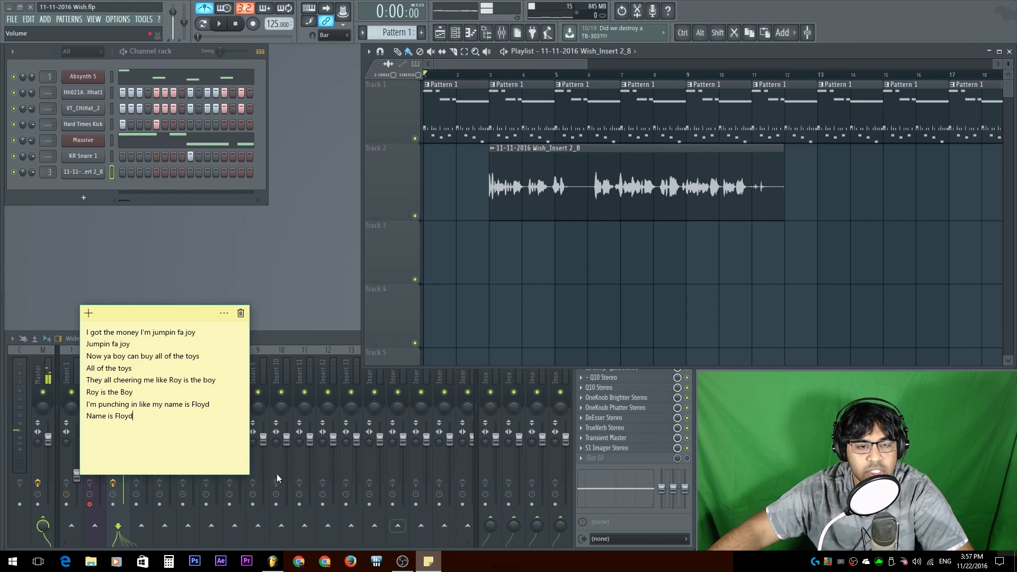
pyautogui.moveTo(166, 434); pyautogui.dragTo(88, 405)
pyautogui.click(139, 428)
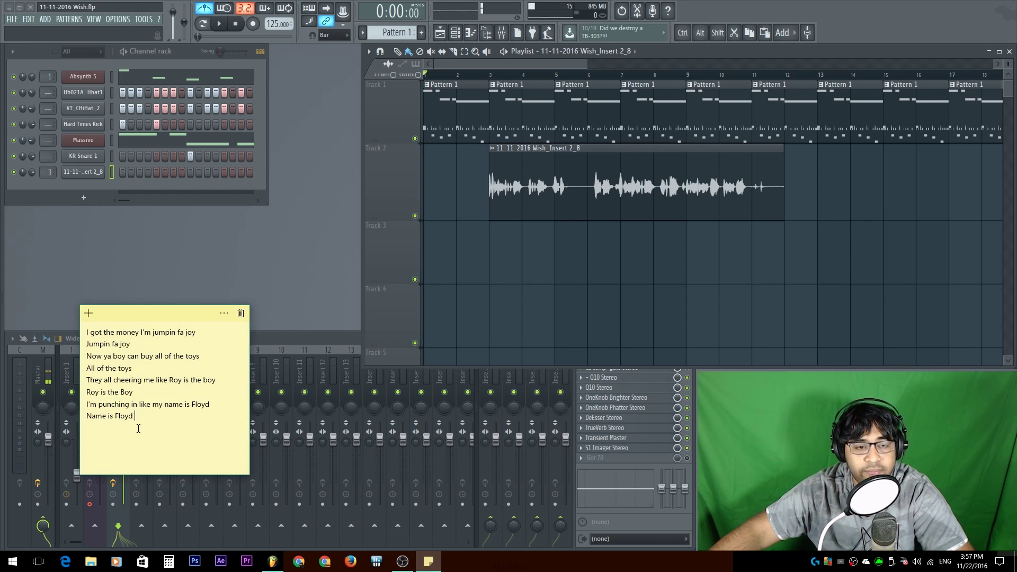
pyautogui.click(739, 291)
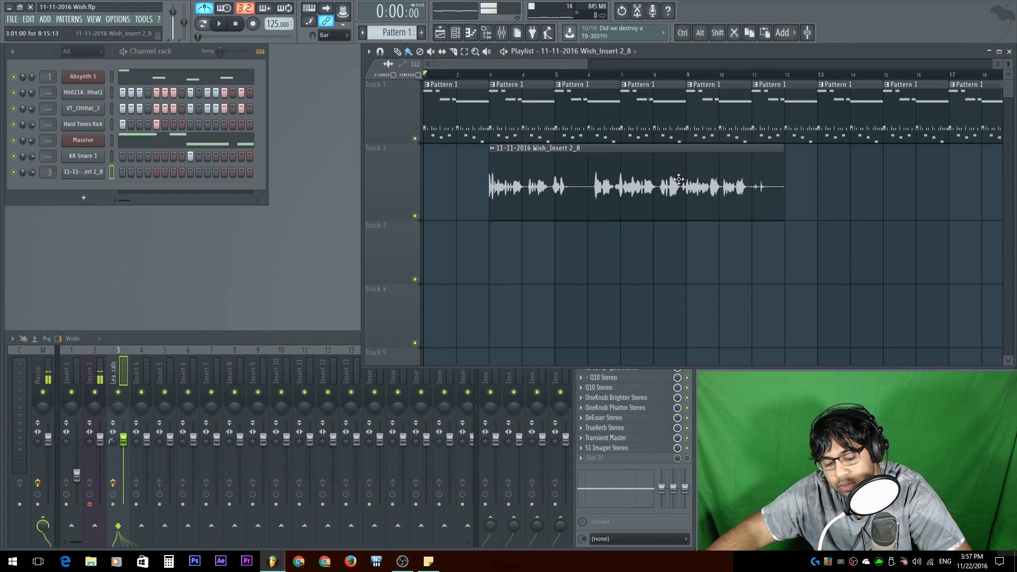
# - Slice the vocal clip at bar 10 and move the end piece down to Track 3
pyautogui.press('shift')
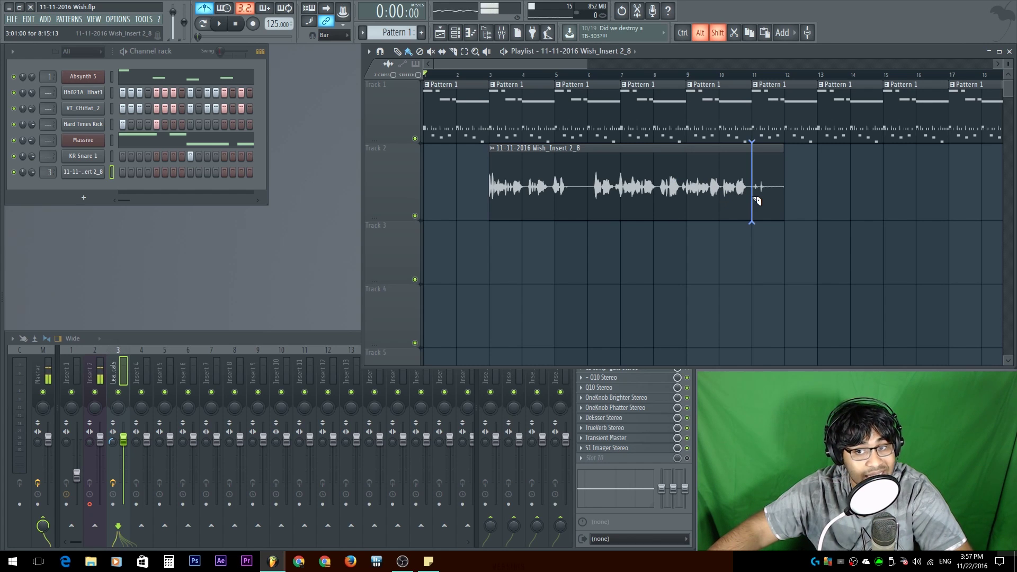
pyautogui.click(722, 206)
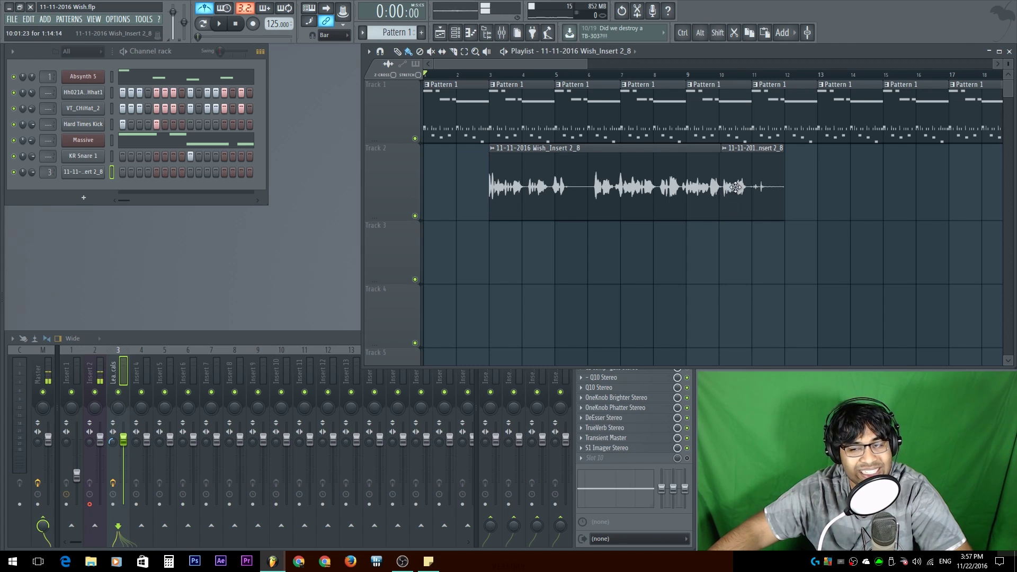
pyautogui.moveTo(739, 160); pyautogui.dragTo(742, 250)
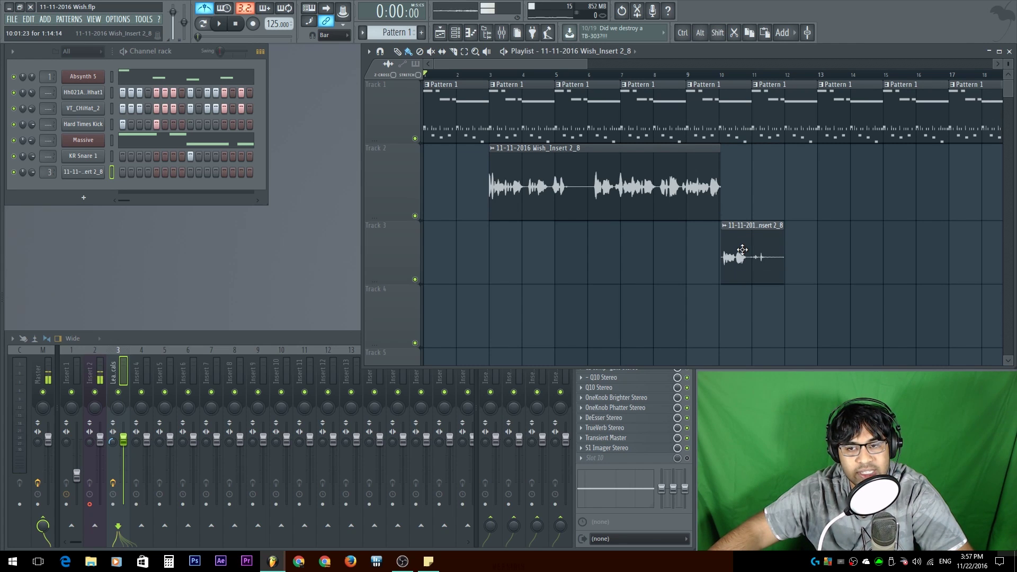
# - Play the end slice from bar 10, delete it from Track 3, and undo the deletion
pyautogui.click(715, 77)
pyautogui.press('space')
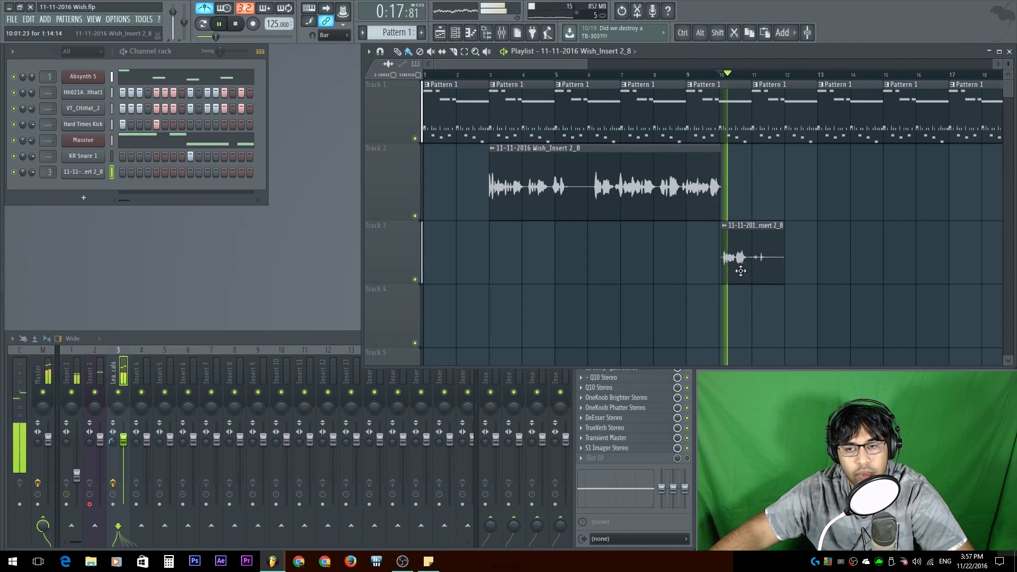
pyautogui.press('space')
pyautogui.rightClick(750, 245)
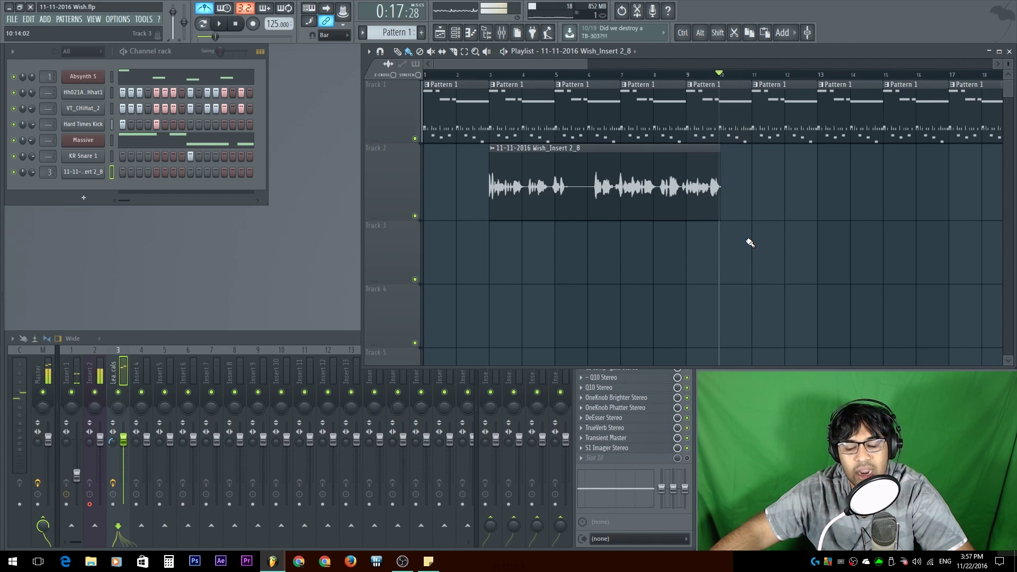
pyautogui.hotkey('ctrl', 'z')
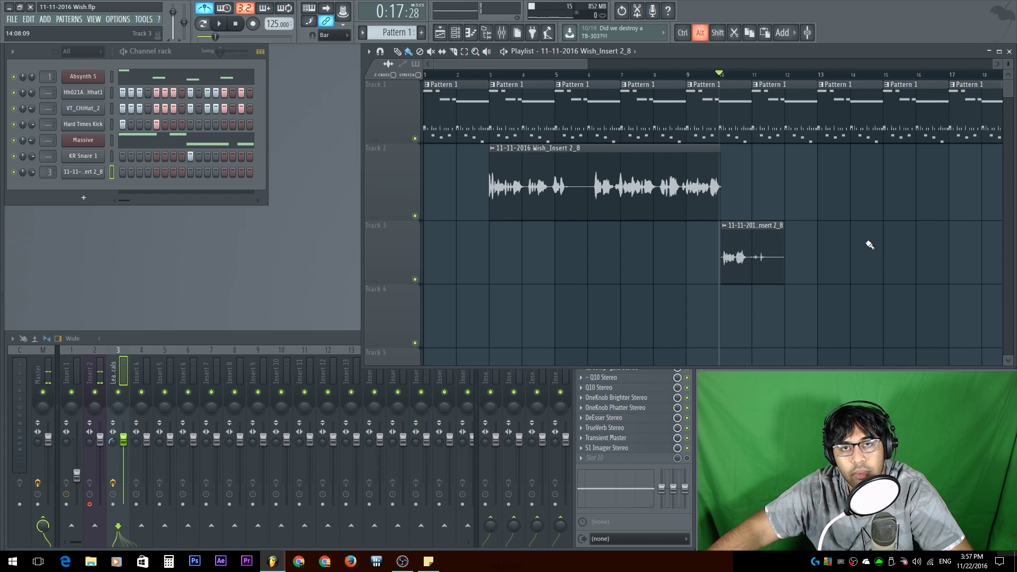
# - Move the end slice back to Track 2 right after the vocal clip, mute it, and set the playback position to bar 2
pyautogui.moveTo(747, 240); pyautogui.dragTo(743, 166)
pyautogui.click(537, 76)
pyautogui.click(472, 76)
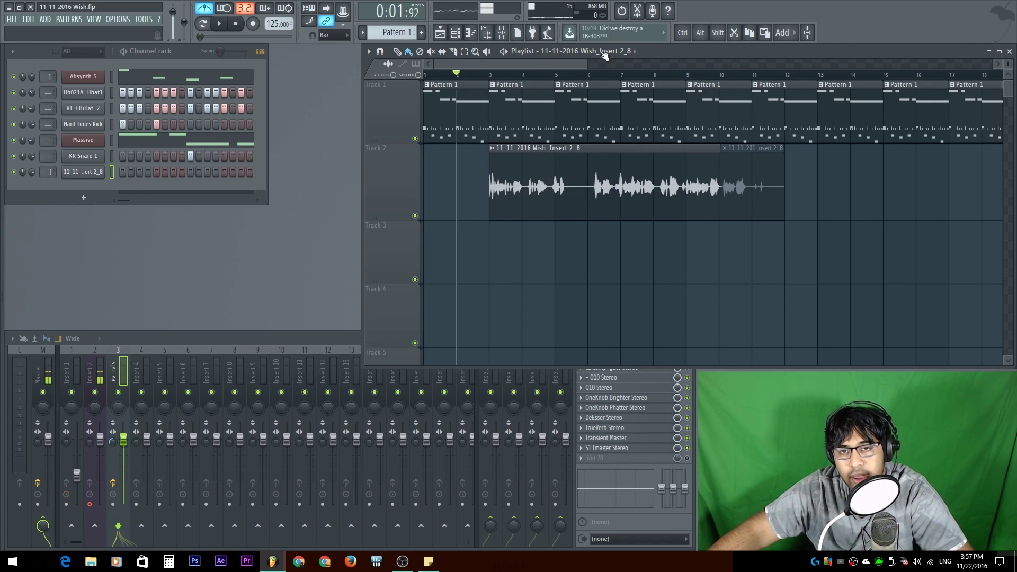
# - Play the song from bar 6, slice the Track 2 vocal clip at that bar, and mute the piece before the cut
pyautogui.click(597, 76)
pyautogui.press('space')
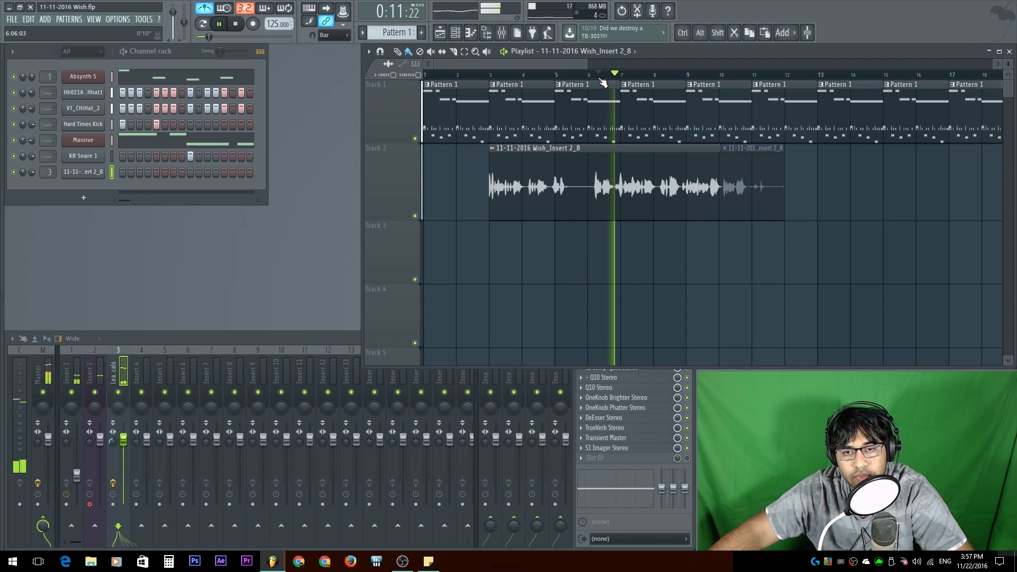
pyautogui.click(595, 76)
pyautogui.press('space')
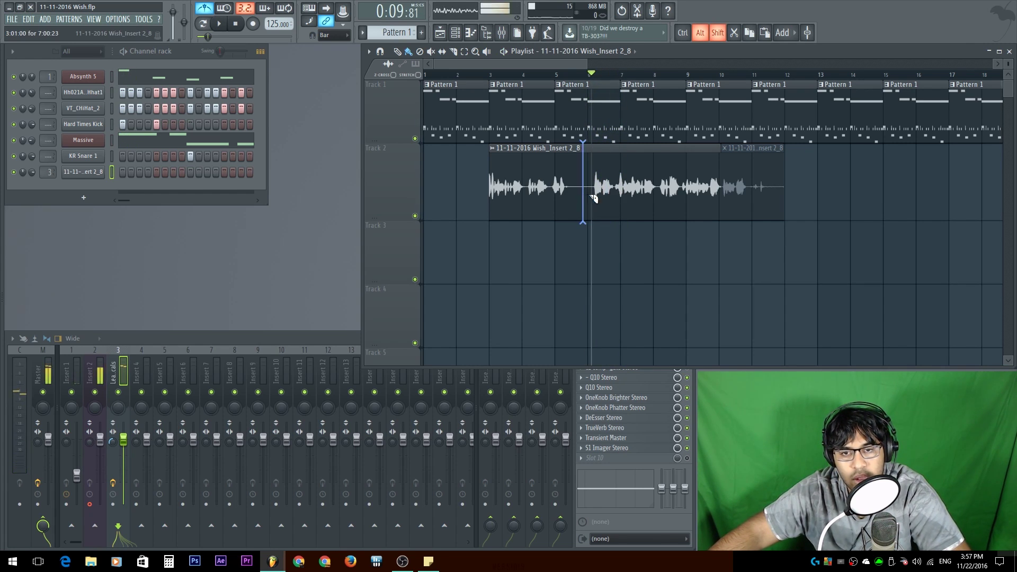
pyautogui.moveTo(594, 198); pyautogui.dragTo(593, 183)
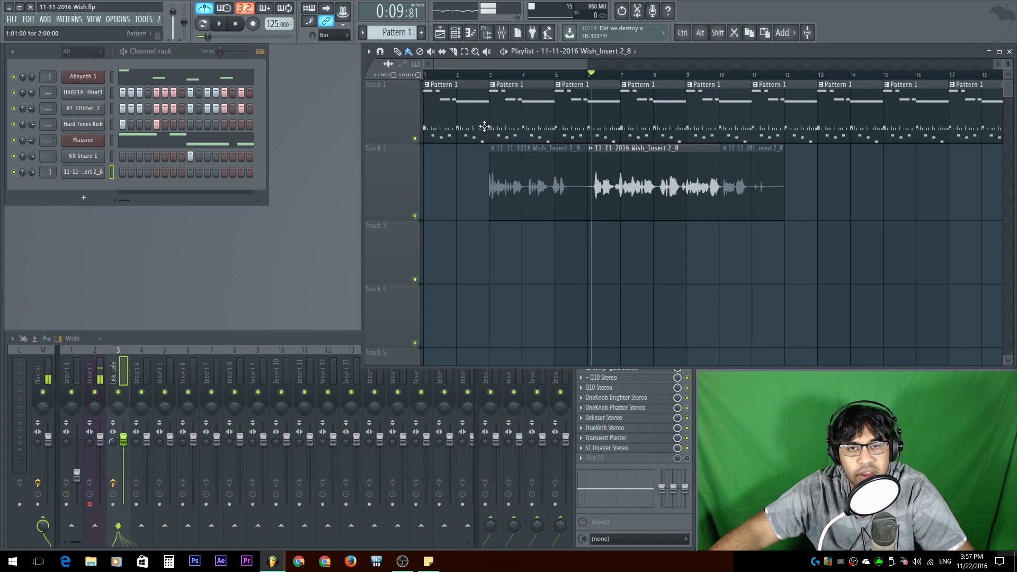
# - Play the beat from bar 2, check the lyrics note, and return to the playlist
pyautogui.click(465, 75)
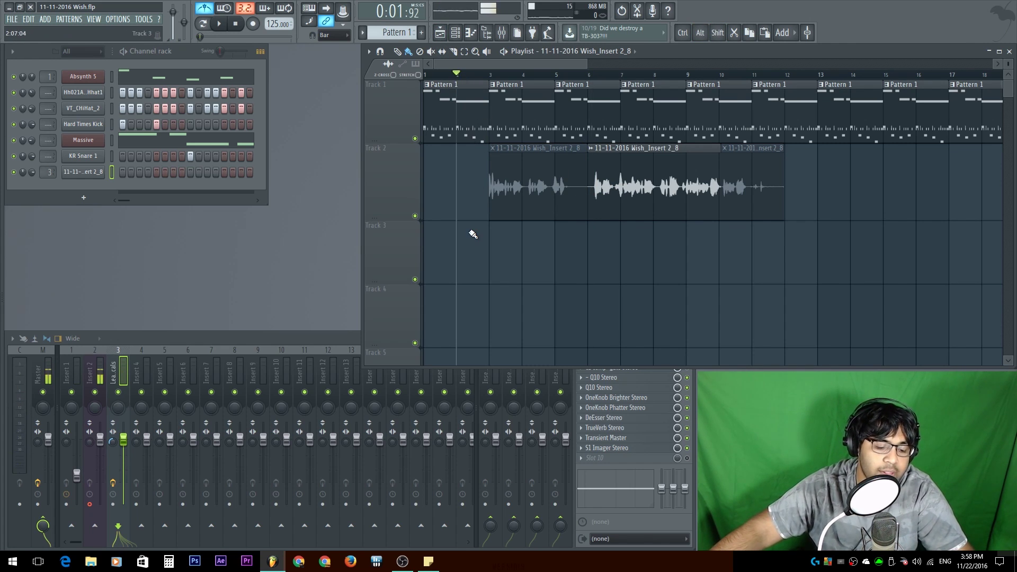
pyautogui.press('space')
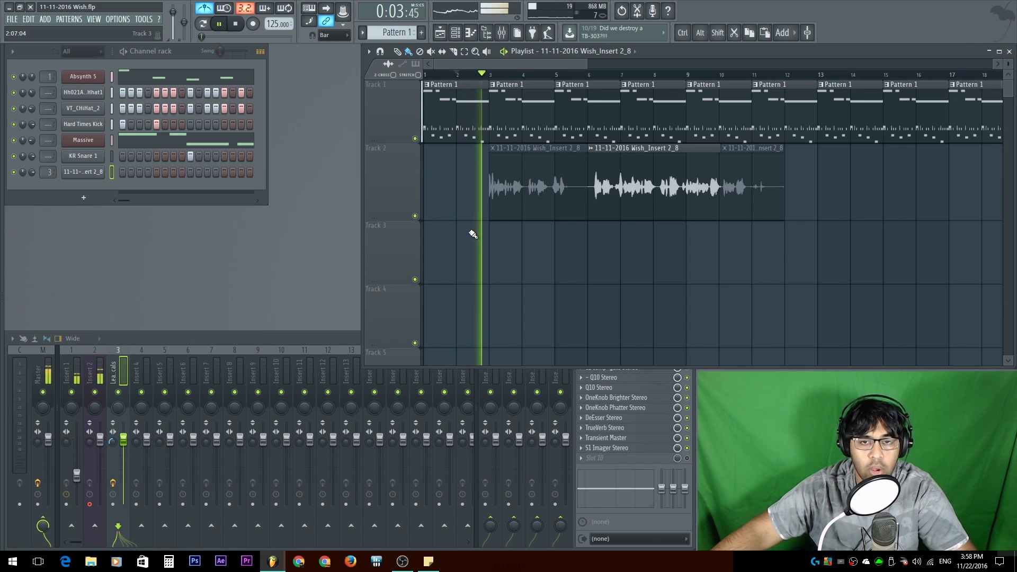
pyautogui.press('space')
pyautogui.click(429, 562)
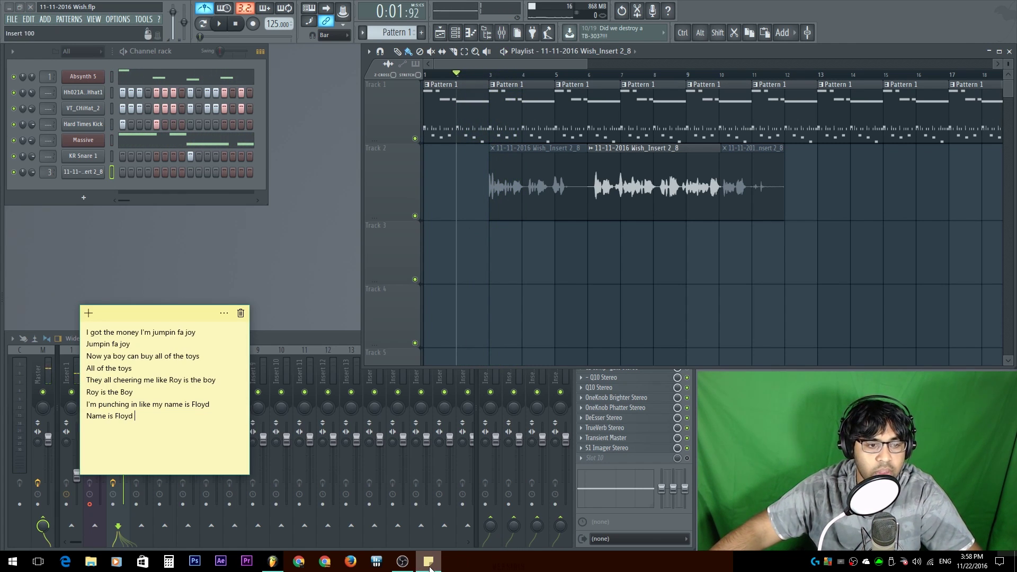
pyautogui.click(521, 240)
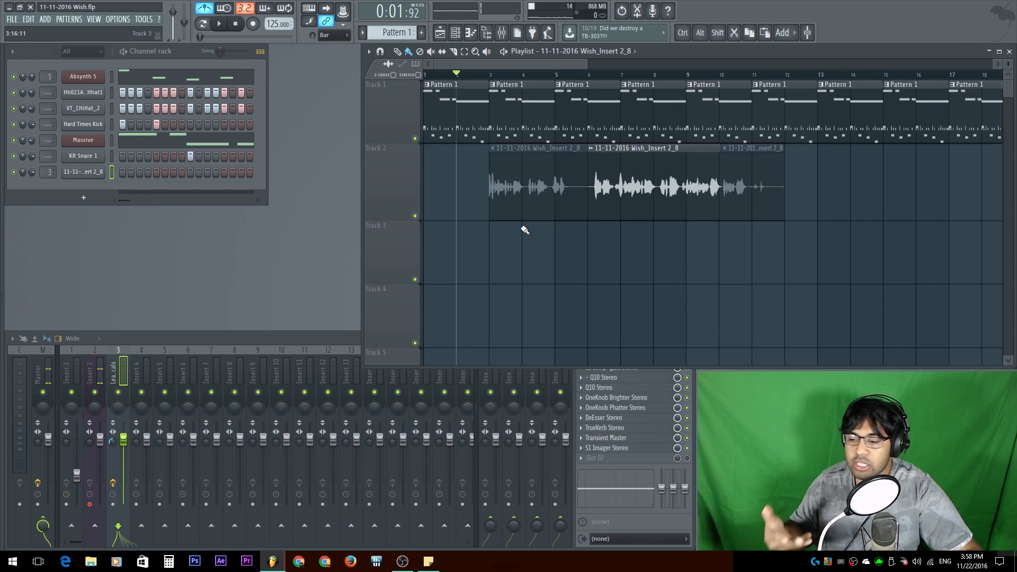
# - Play the remaining vocal from bar 6, move the playback position to bar 5, and bring up the lyrics note
pyautogui.click(586, 76)
pyautogui.press('space')
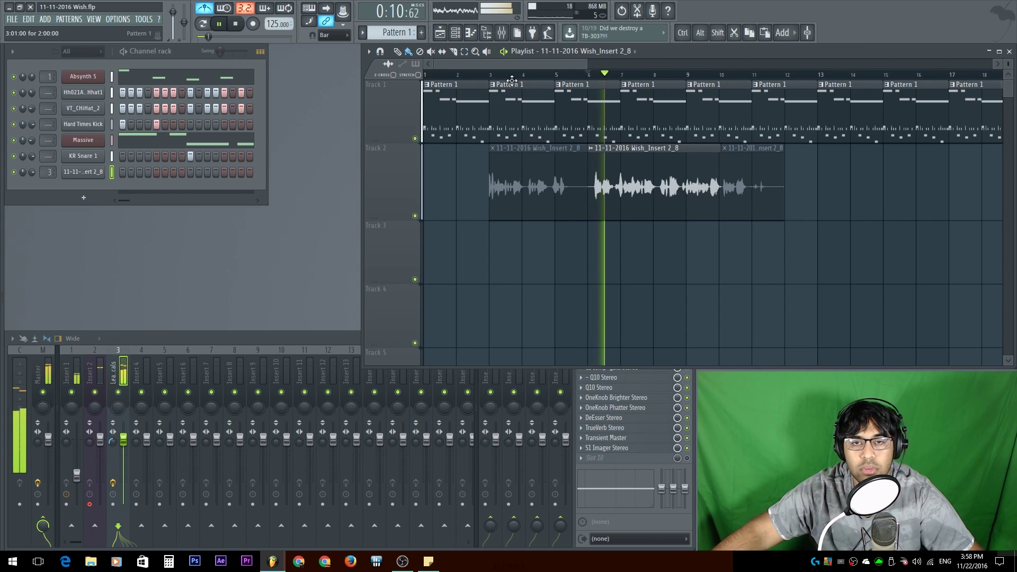
pyautogui.press('space')
pyautogui.click(560, 76)
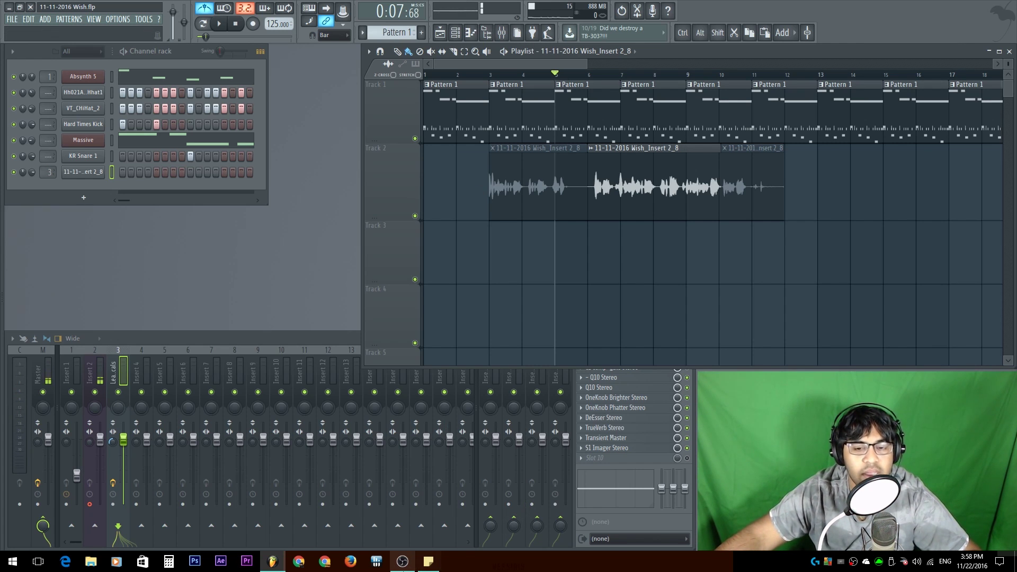
pyautogui.click(424, 566)
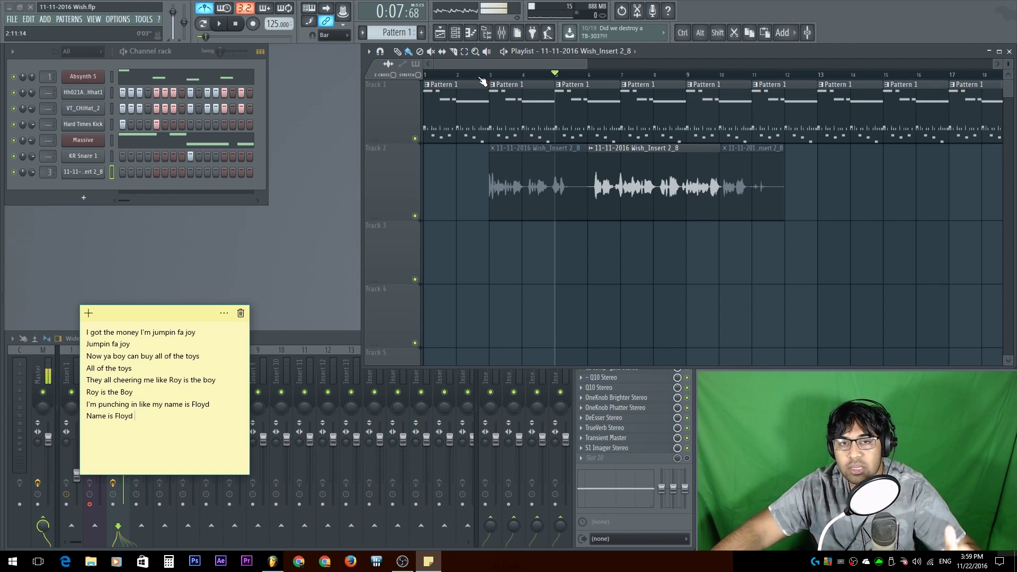
# - Record a new vocal take onto Track 3 starting at bar 2, with the lyrics note on display
pyautogui.click(464, 83)
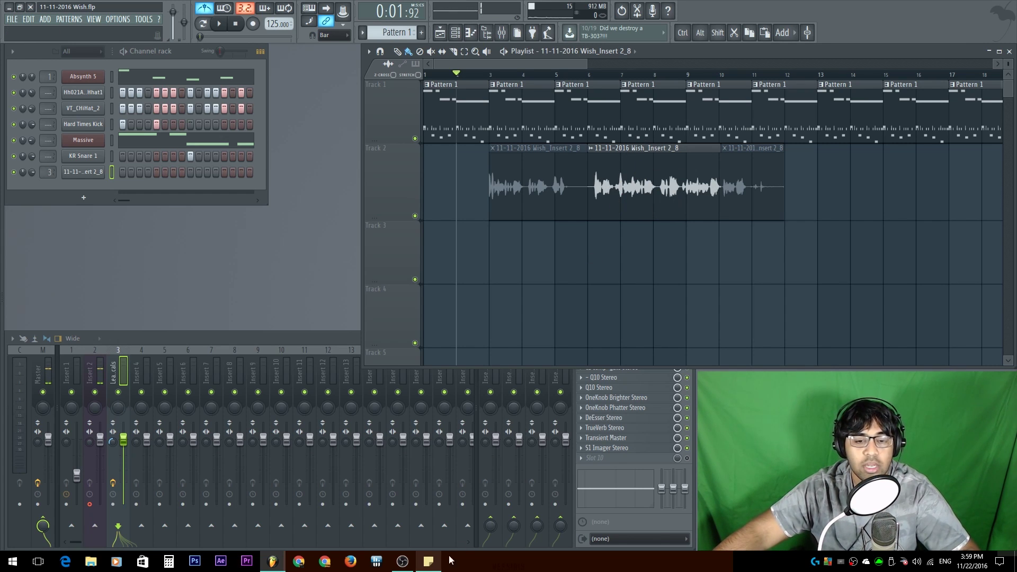
pyautogui.press('r')
pyautogui.press('space')
pyautogui.click(429, 560)
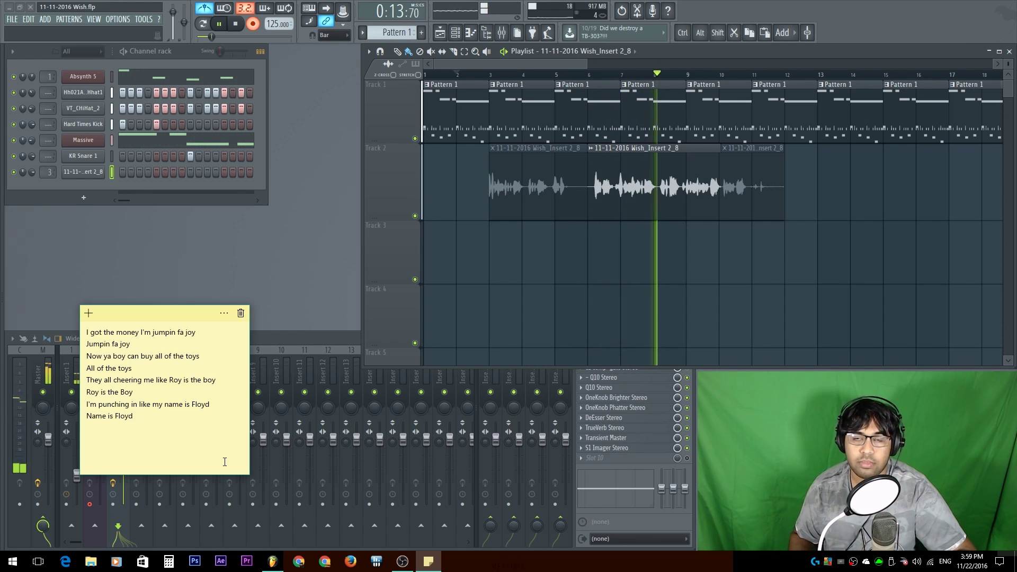
pyautogui.click(302, 49)
pyautogui.press('space')
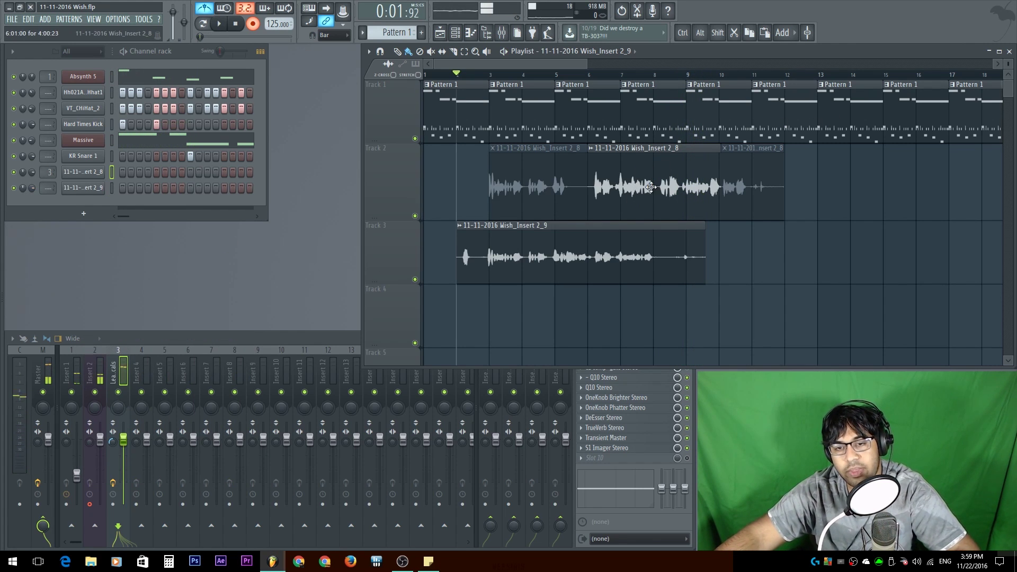
# - Play the new Track 3 take from bar 5 and cut off its end just after bar 6
pyautogui.scroll(3, 531, 249)
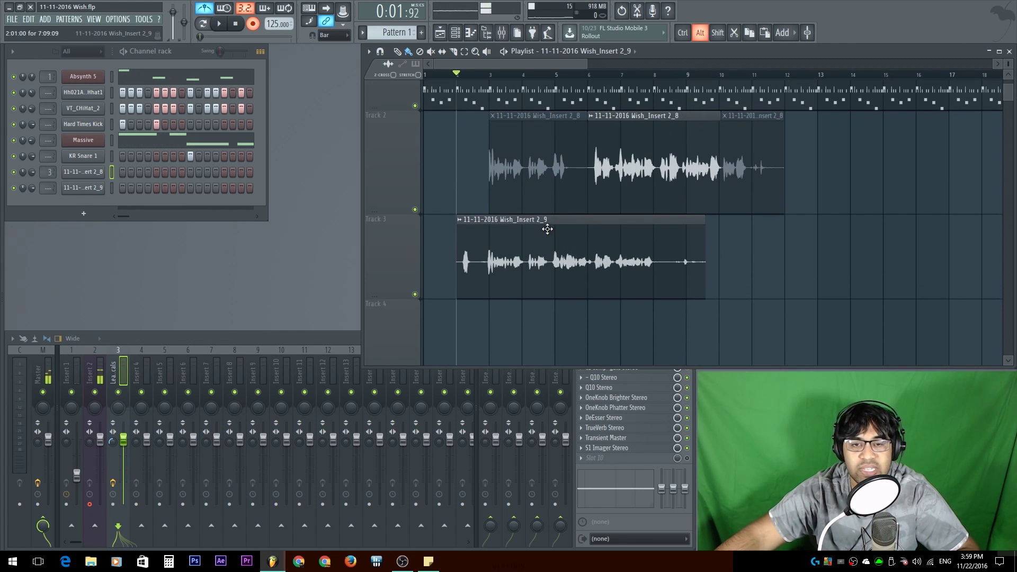
pyautogui.scroll(3, 542, 236)
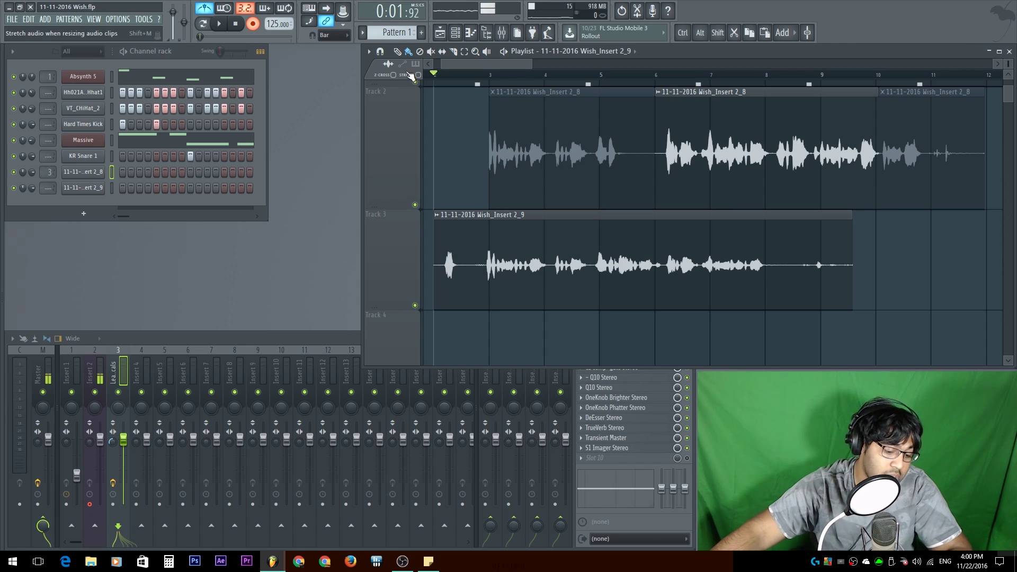
pyautogui.click(613, 74)
pyautogui.press('space')
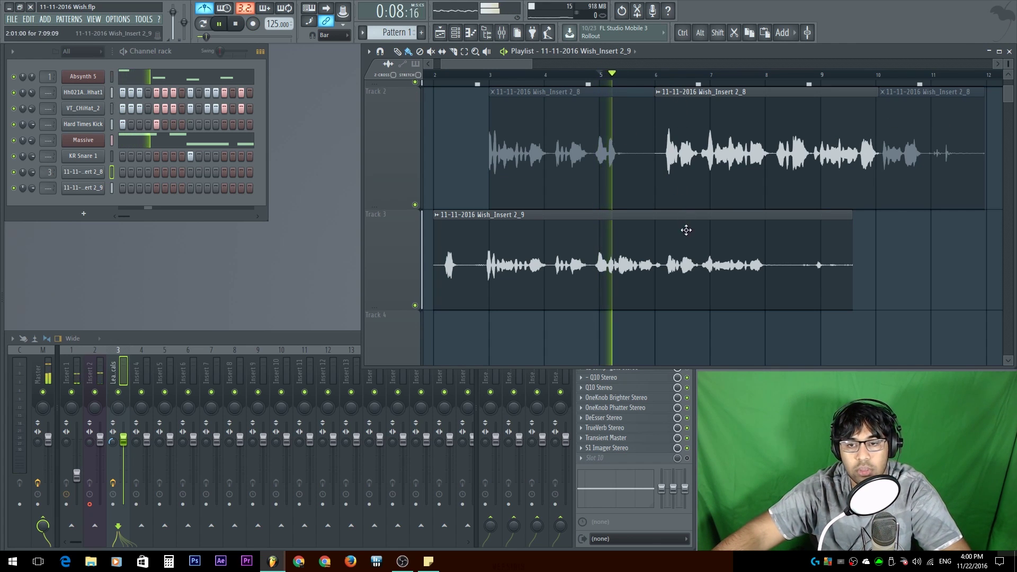
pyautogui.rightClick(725, 245)
pyautogui.press('space')
# - Route the Track 3 take to the Lead Vocals mixer track 3 and close the clip settings
pyautogui.doubleClick(579, 238)
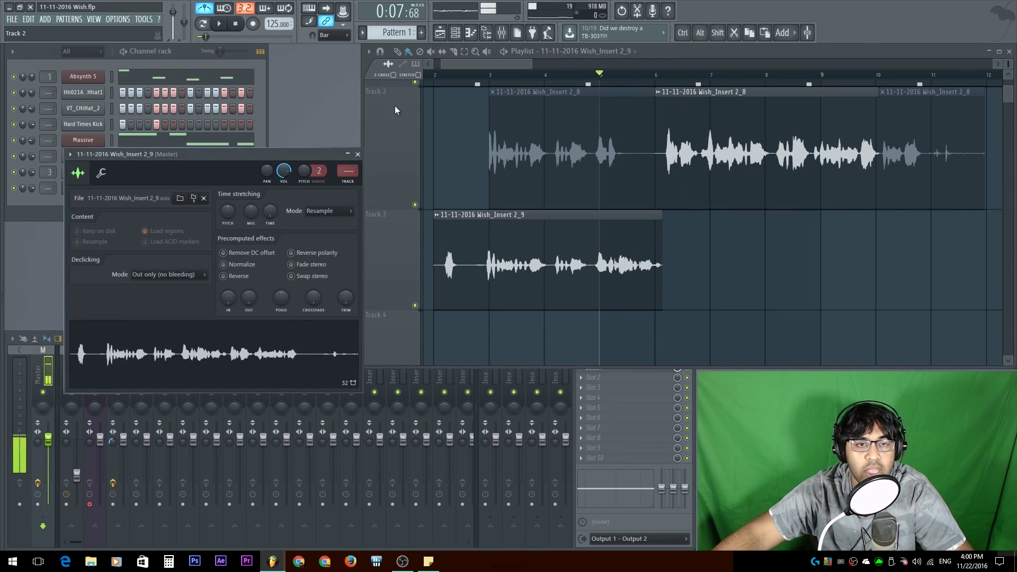
pyautogui.click(357, 154)
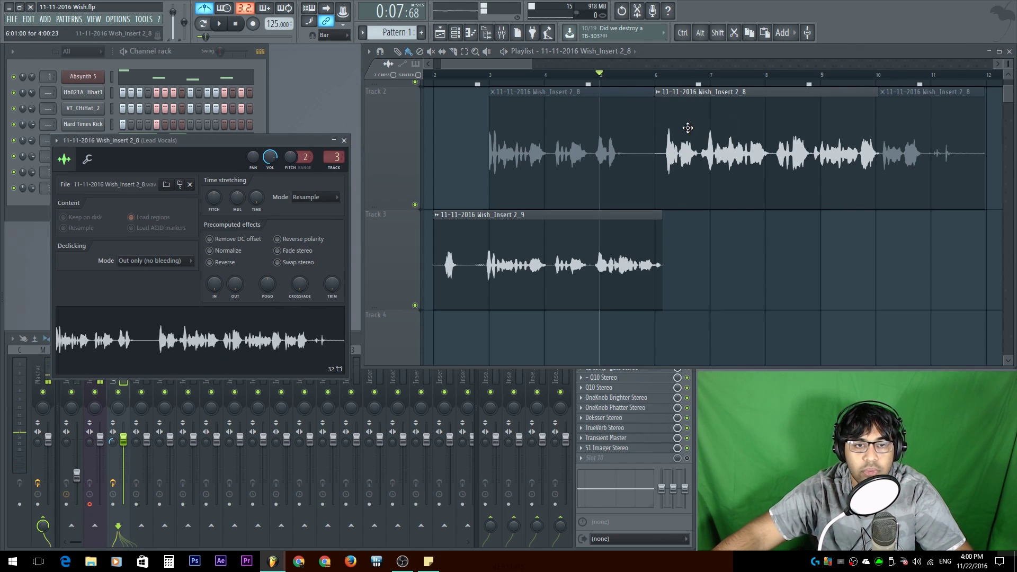
pyautogui.click(343, 141)
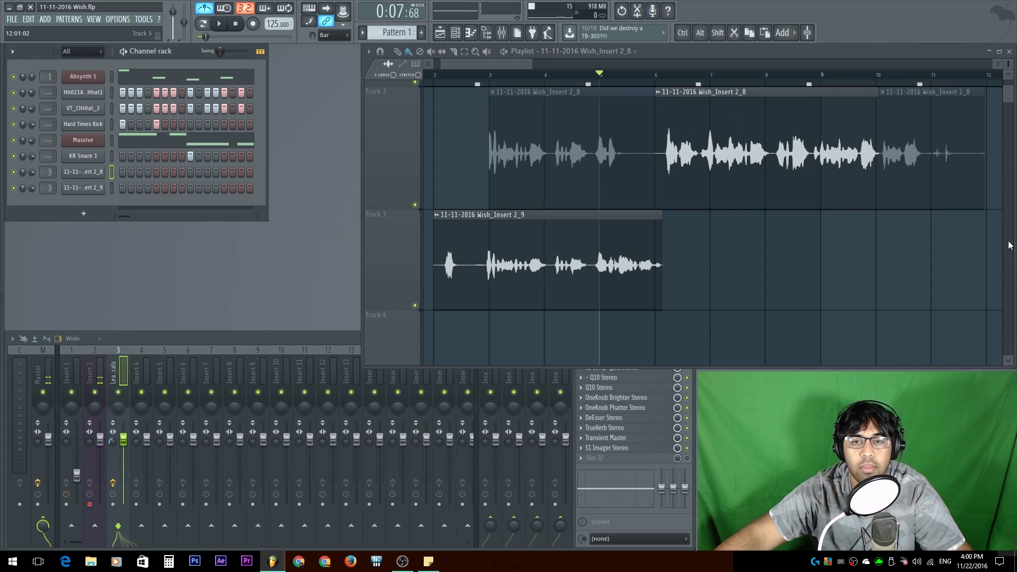
# - Play the song from bar 2 to review how the trimmed Track 3 take leads into the Track 2 vocal
pyautogui.scroll(1, 466, 85)
pyautogui.click(465, 85)
pyautogui.press('space')
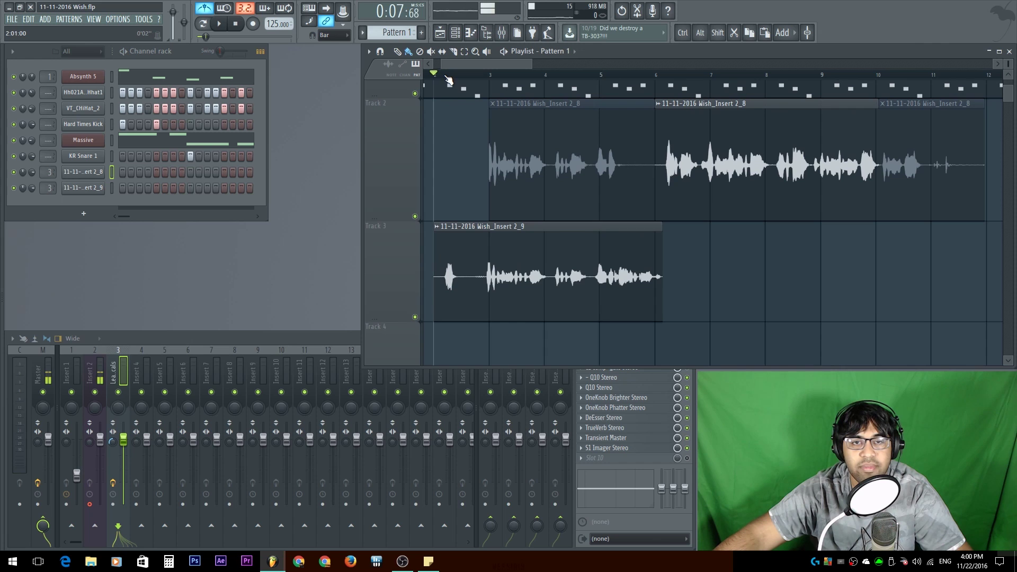
pyautogui.scroll(2, 605, 297)
pyautogui.scroll(-2, 606, 286)
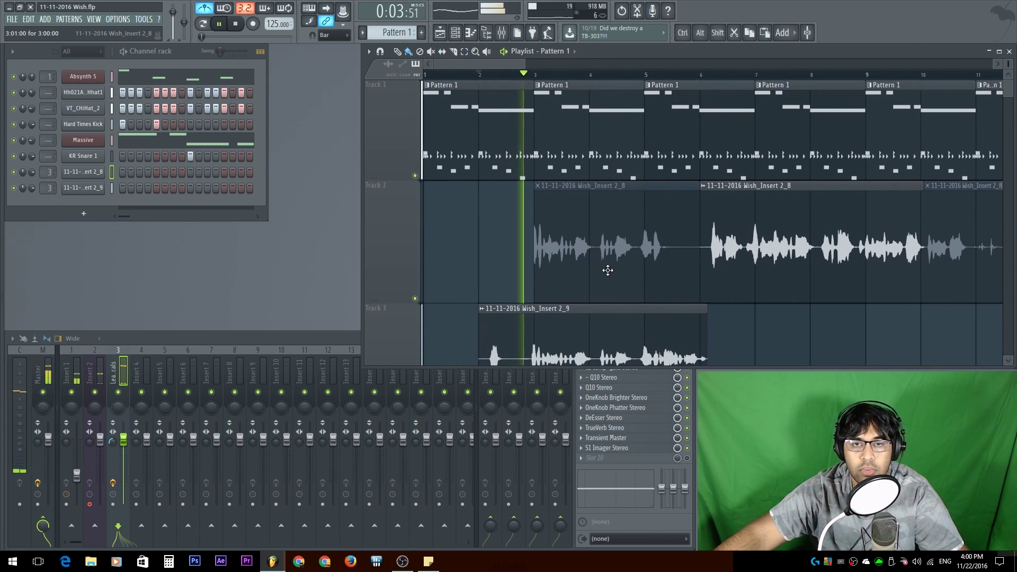
pyautogui.scroll(-2, 610, 263)
pyautogui.scroll(-2, 556, 244)
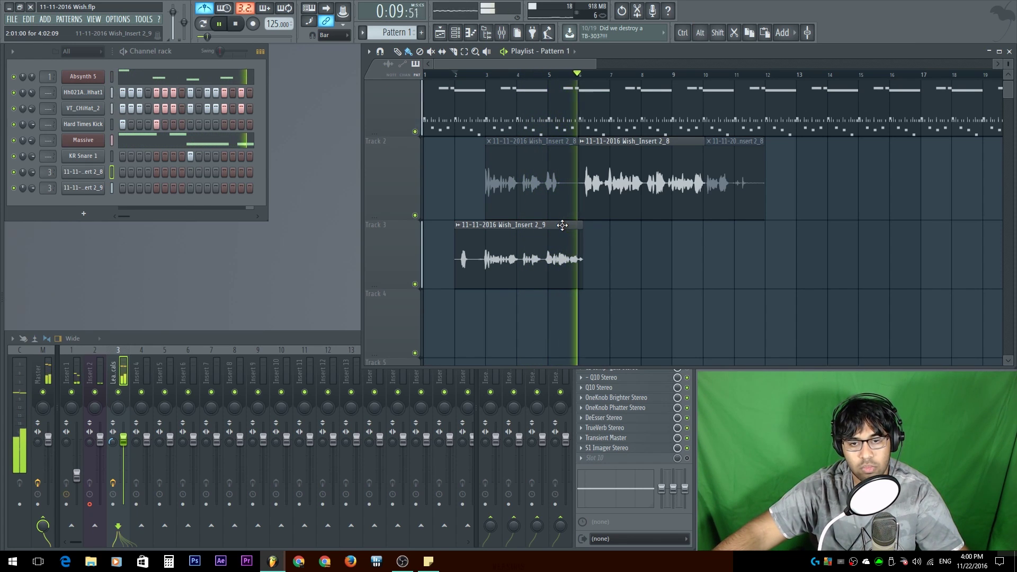
pyautogui.press('space')
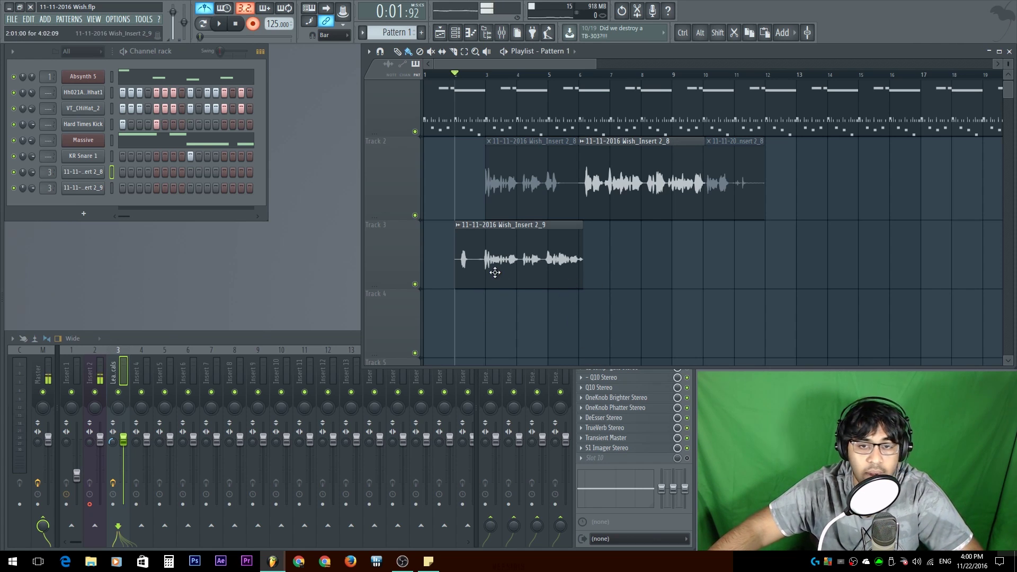
# - Delete the take from Track 3 and record a replacement from bar 2 with the lyrics note on display
pyautogui.rightClick(521, 267)
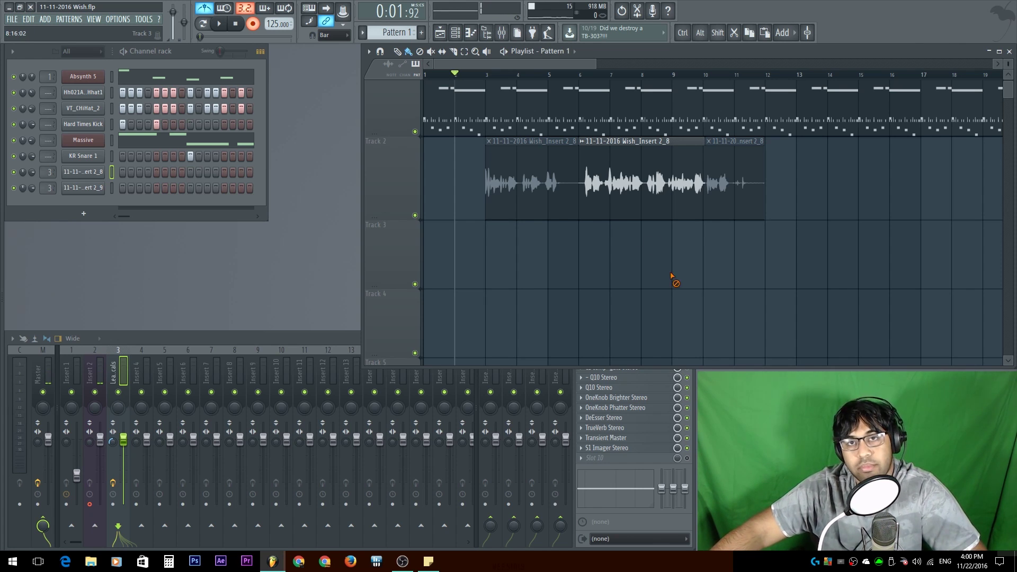
pyautogui.press('space')
pyautogui.click(428, 561)
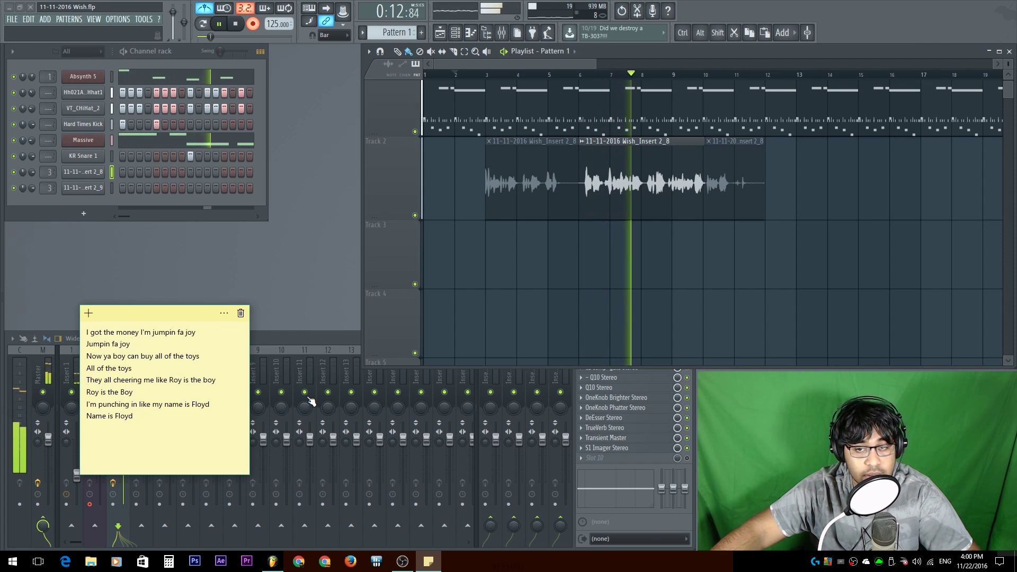
pyautogui.click(530, 280)
pyautogui.press('space')
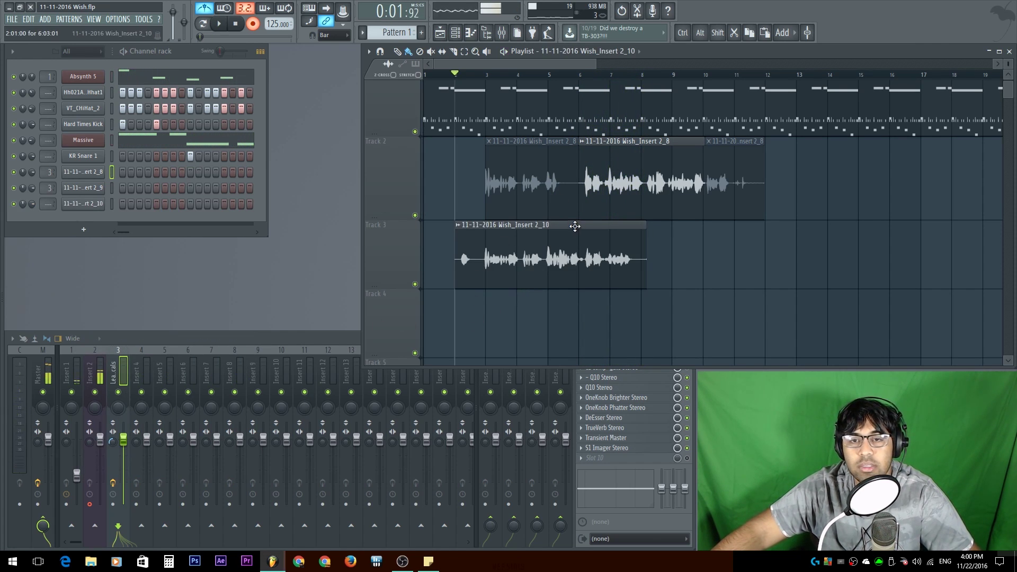
# - Try laying the replacement take over the Track 2 vocal, and move it back to Track 3 at bar 2
pyautogui.scroll(-1, 575, 225)
pyautogui.scroll(3, 582, 254)
pyautogui.moveTo(613, 270); pyautogui.dragTo(612, 144)
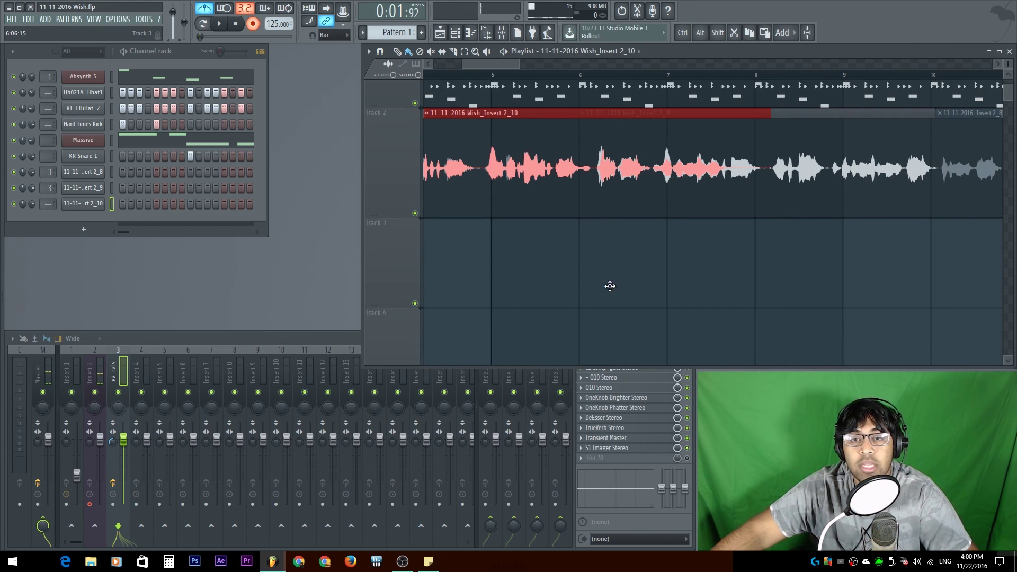
pyautogui.moveTo(609, 286); pyautogui.dragTo(599, 310)
pyautogui.scroll(-3, 742, 301)
pyautogui.click(808, 304)
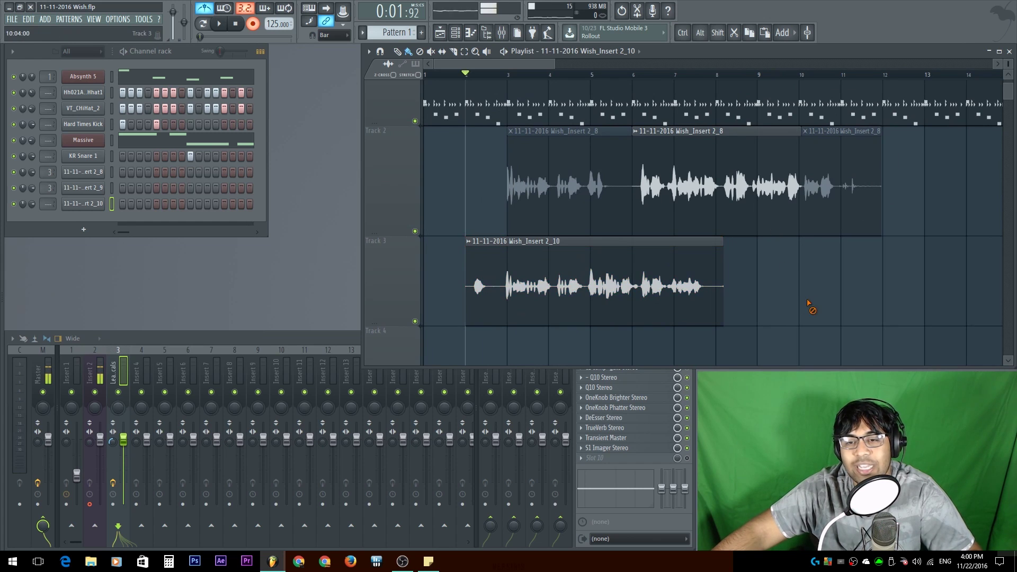
# - Slice the replacement take on Track 3 just after bar 6 and remove the end piece
pyautogui.scroll(-2, 632, 274)
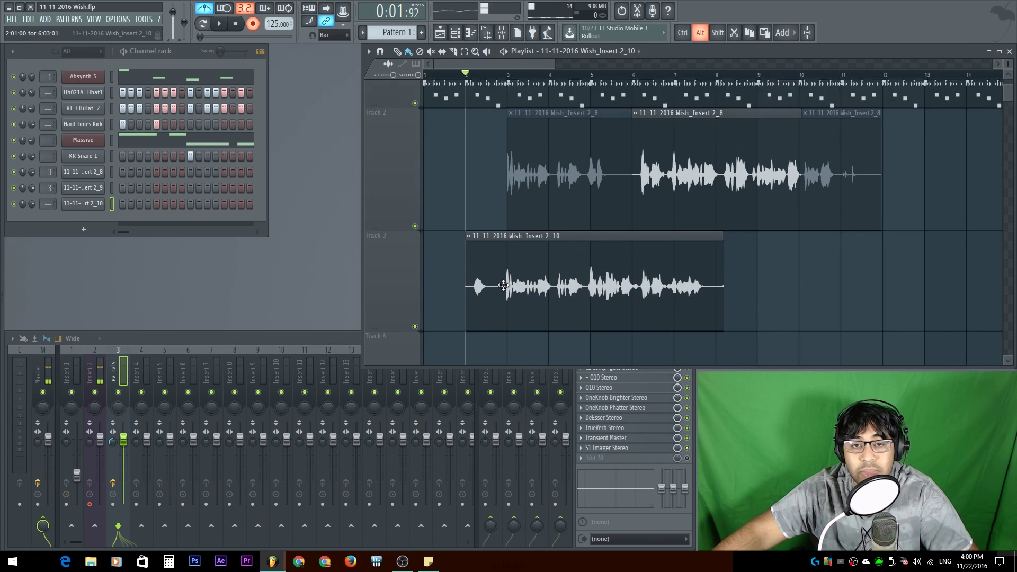
pyautogui.scroll(3, 804, 257)
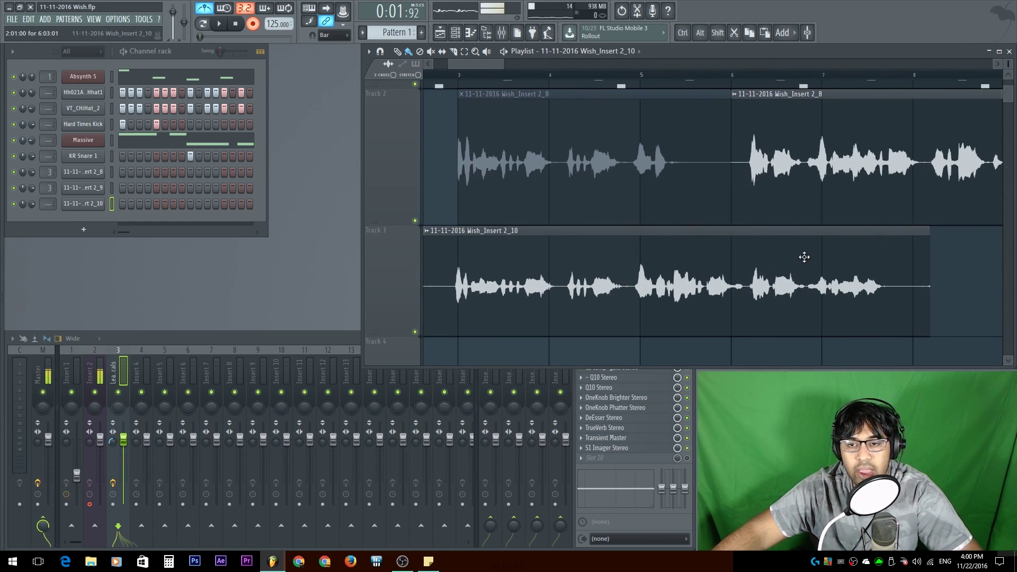
pyautogui.hotkey('alt', 'shift')
pyautogui.keyDown('alt'); pyautogui.keyDown('shift'); pyautogui.click(749, 261); pyautogui.keyUp('shift'); pyautogui.keyUp('alt')
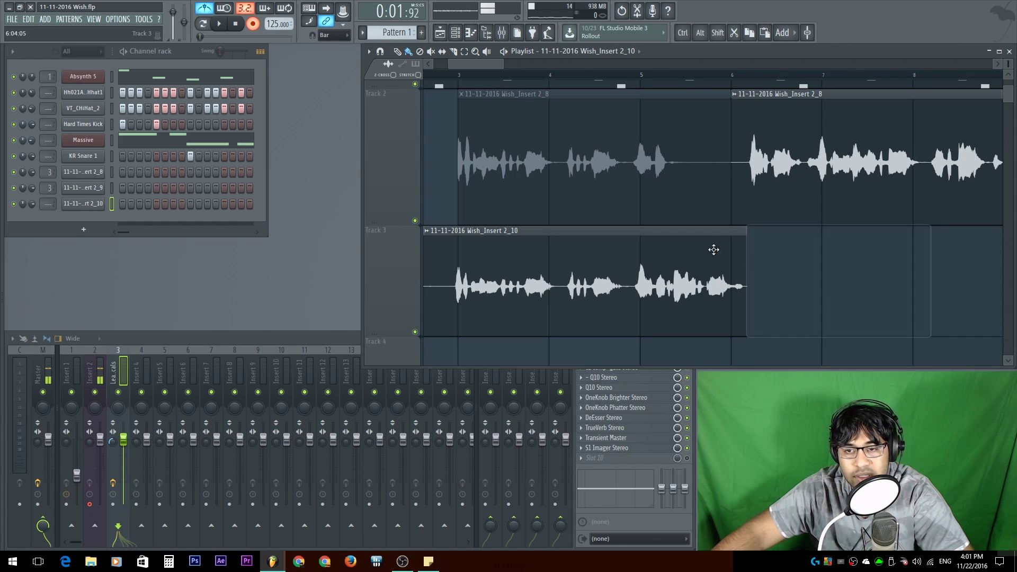
# - Route the trimmed replacement take to the Lead Vocals mixer track and start playback from bar 2
pyautogui.scroll(-3, 912, 191)
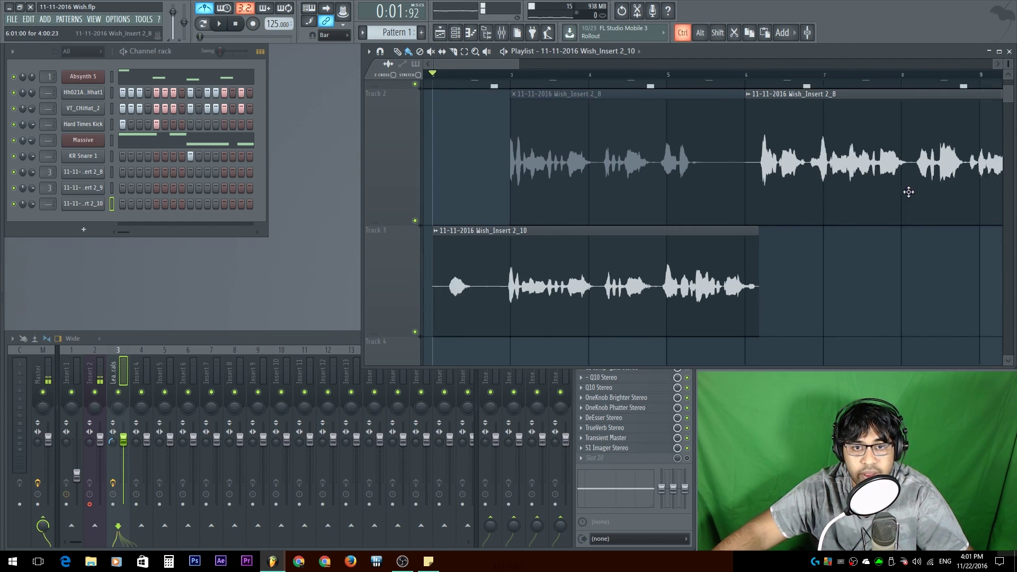
pyautogui.doubleClick(504, 243)
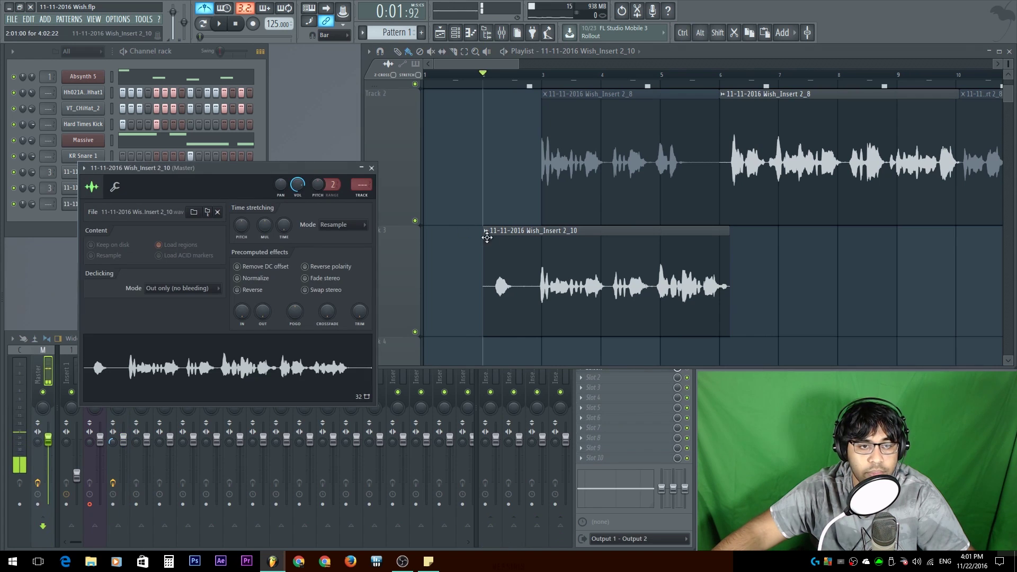
pyautogui.click(511, 136)
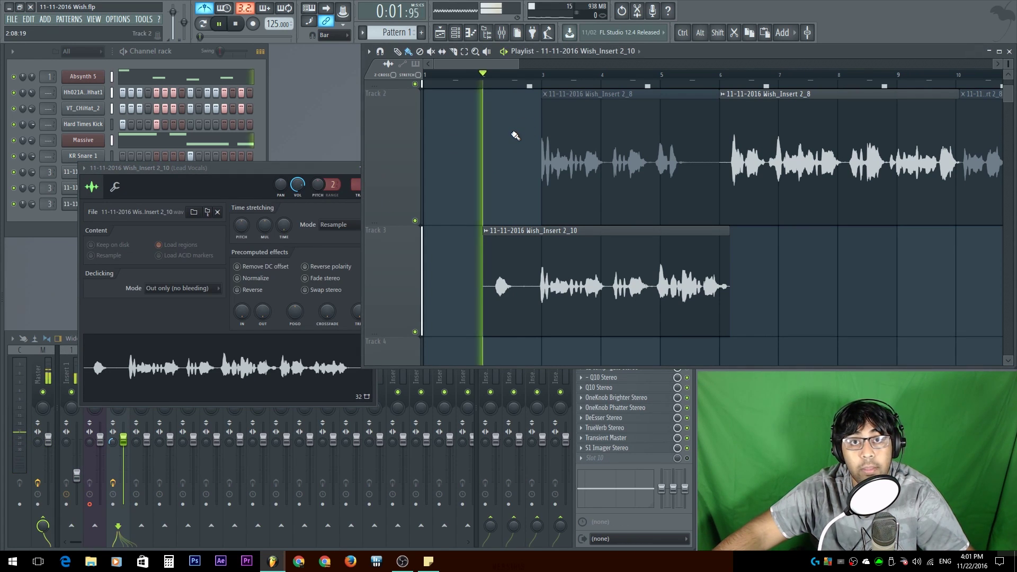
# - Extend the Track 3 take to just before bar 7, and slice and mute the overlapping start of the Track 2 vocal
pyautogui.press('space')
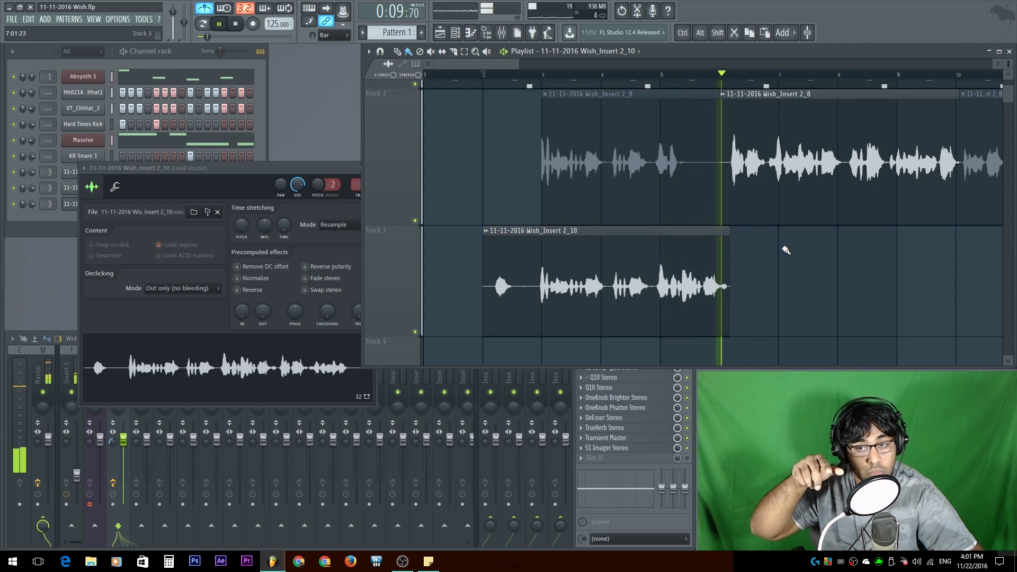
pyautogui.press('space')
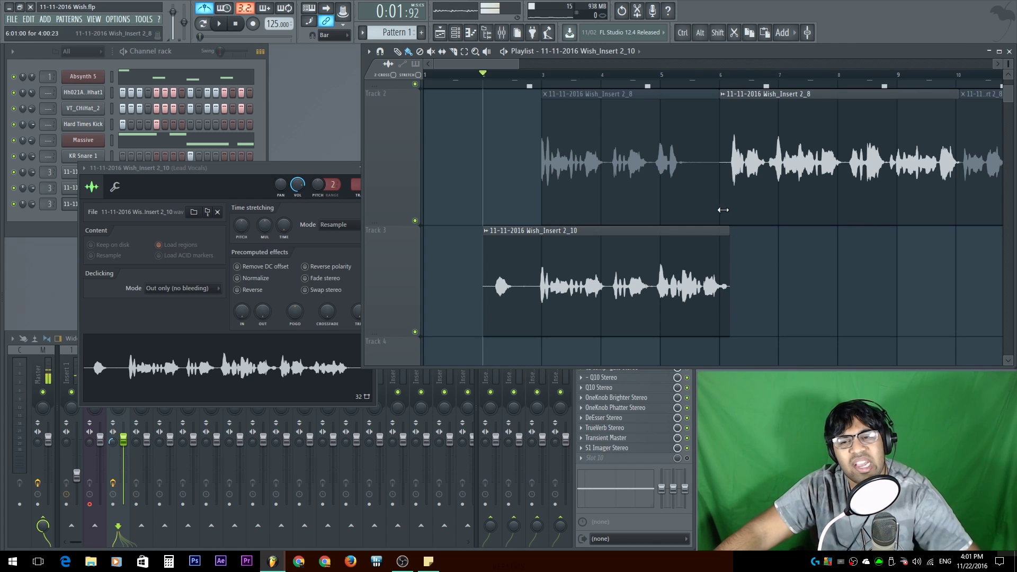
pyautogui.moveTo(730, 252); pyautogui.dragTo(768, 252)
pyautogui.moveTo(761, 175); pyautogui.dragTo(771, 180)
# - Play back from bar 2 and again from bar 5 to check the handover from the Track 3 take to the Track 2 vocal
pyautogui.press('space')
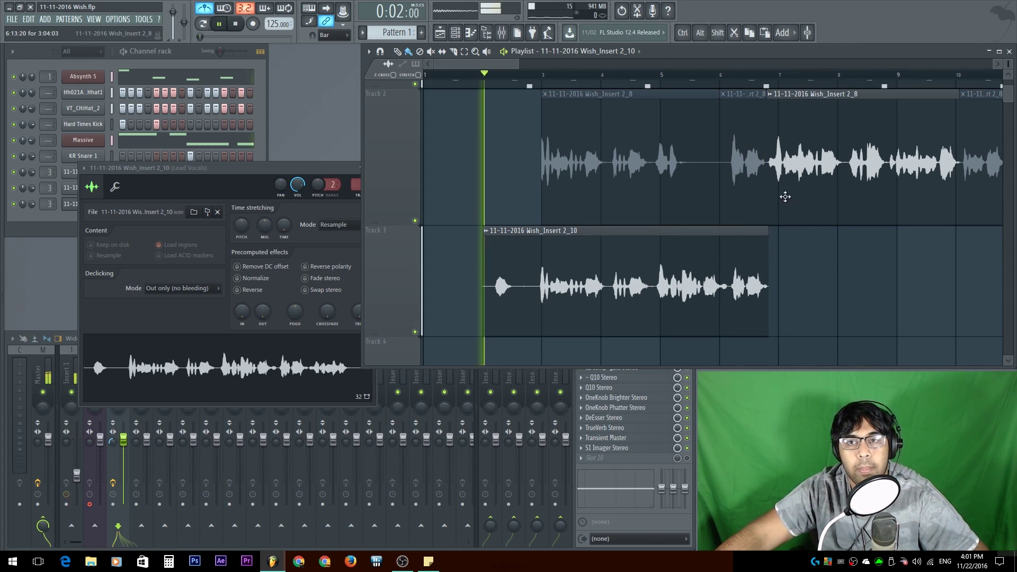
pyautogui.click(715, 85)
pyautogui.click(666, 80)
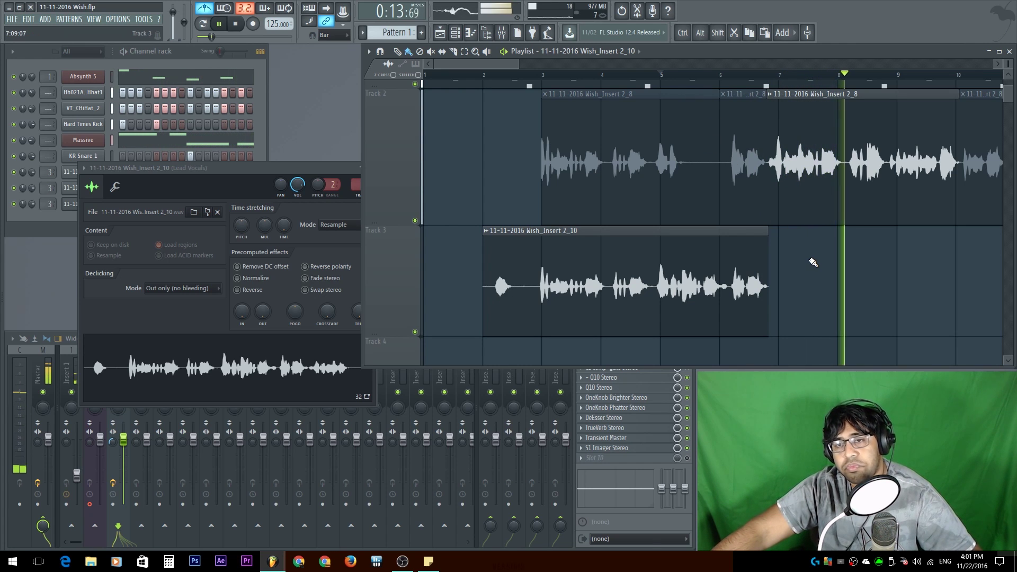
pyautogui.press('space')
# - Finely trim the Track 3 take's end, slice the Track 2 vocal at that point and delete the overlapping sliver before bar 7
pyautogui.scroll(2, 732, 250)
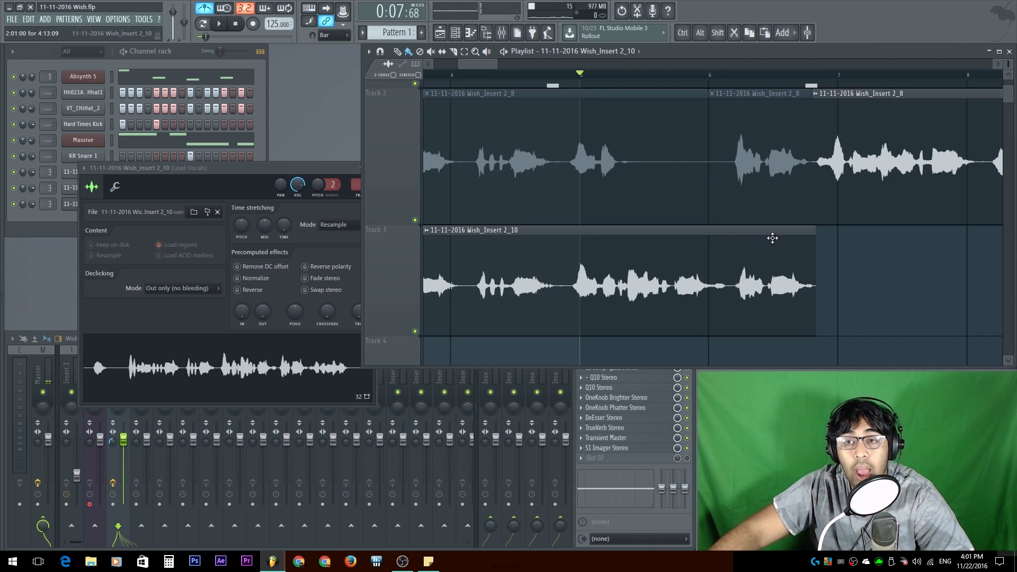
pyautogui.press('alt')
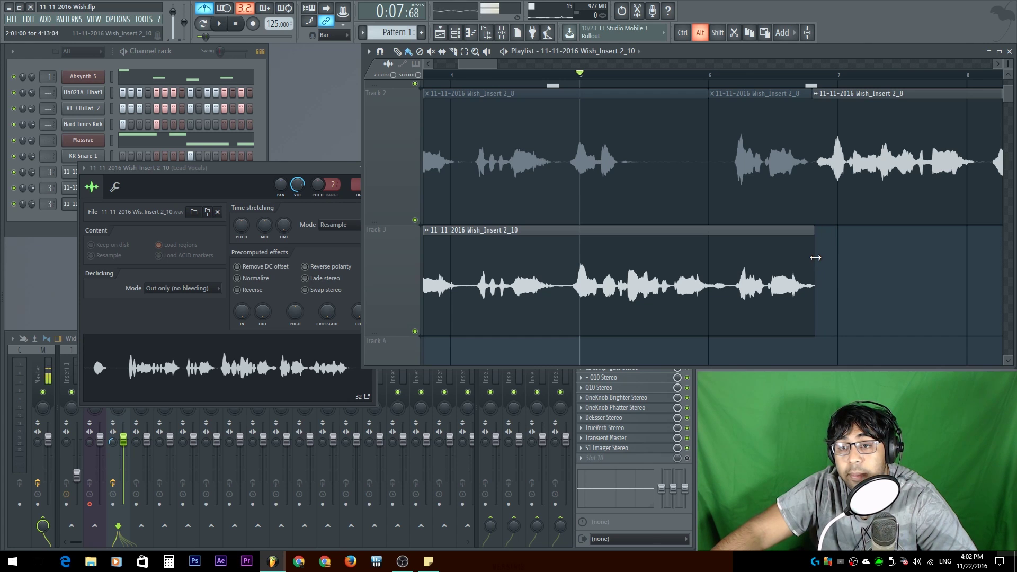
pyautogui.scroll(5, 817, 257)
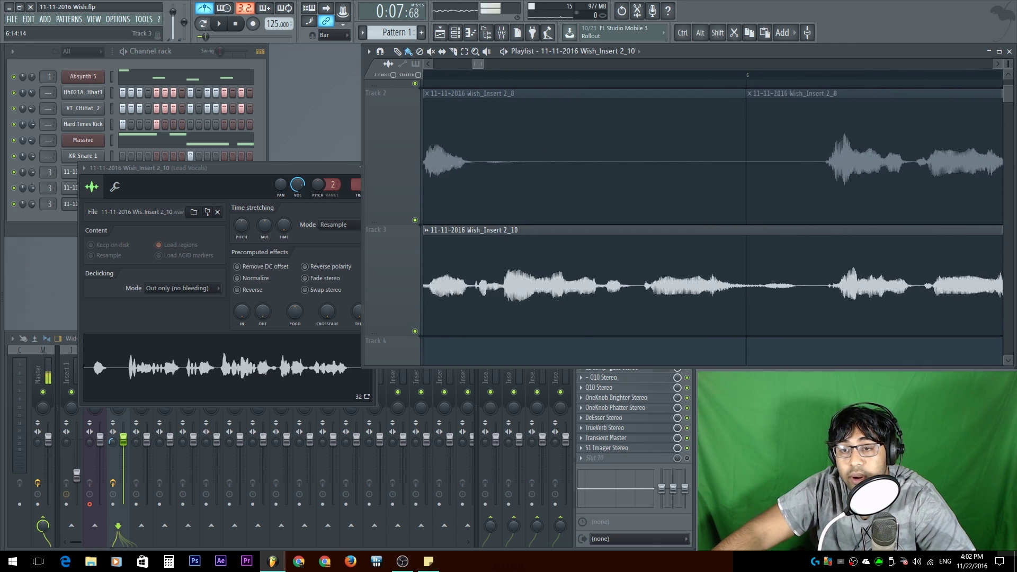
pyautogui.scroll(-2, 794, 254)
pyautogui.scroll(-2, 793, 222)
pyautogui.scroll(2, 768, 309)
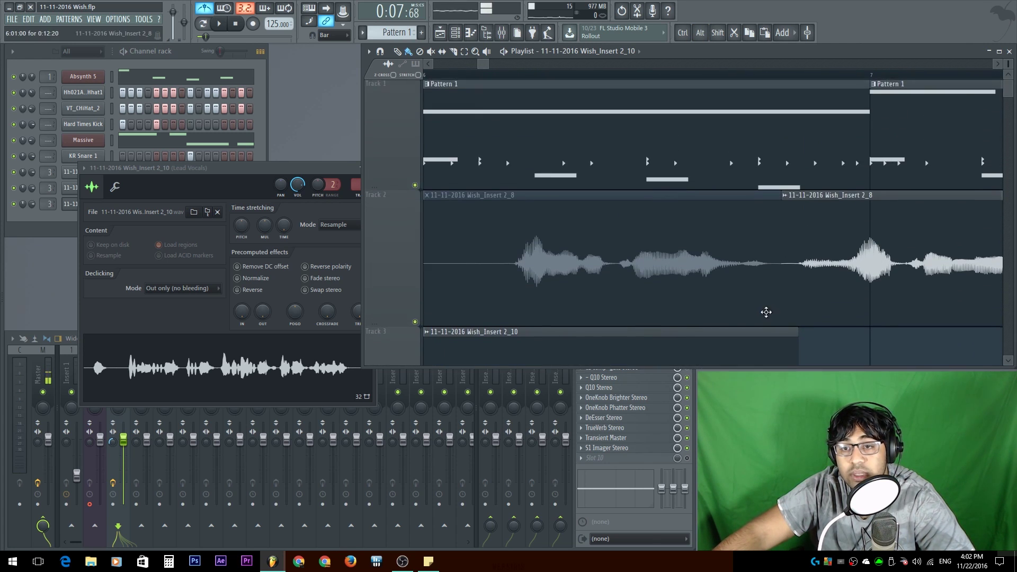
pyautogui.press('alt')
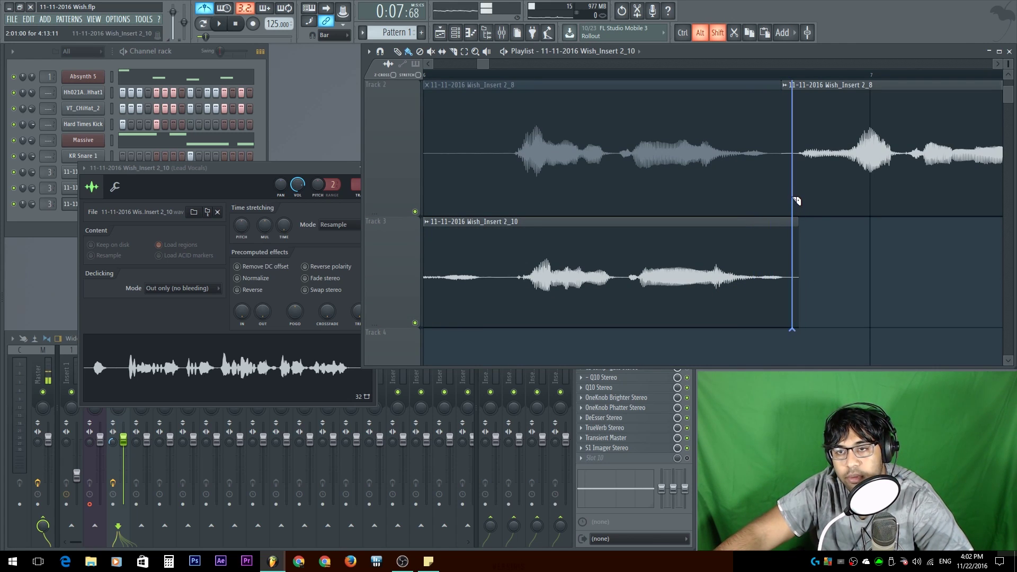
pyautogui.keyDown('alt'); pyautogui.keyDown('shift'); pyautogui.click(799, 200); pyautogui.keyUp('shift'); pyautogui.keyUp('alt')
pyautogui.rightClick(790, 159)
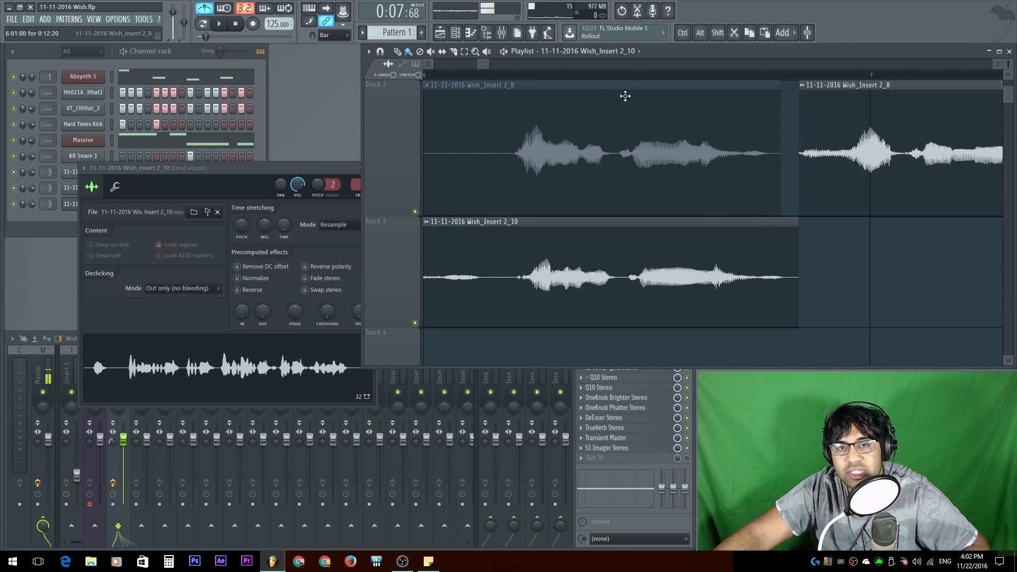
# - Play back the join between the two vocal clips from just after bar 6
pyautogui.press('space')
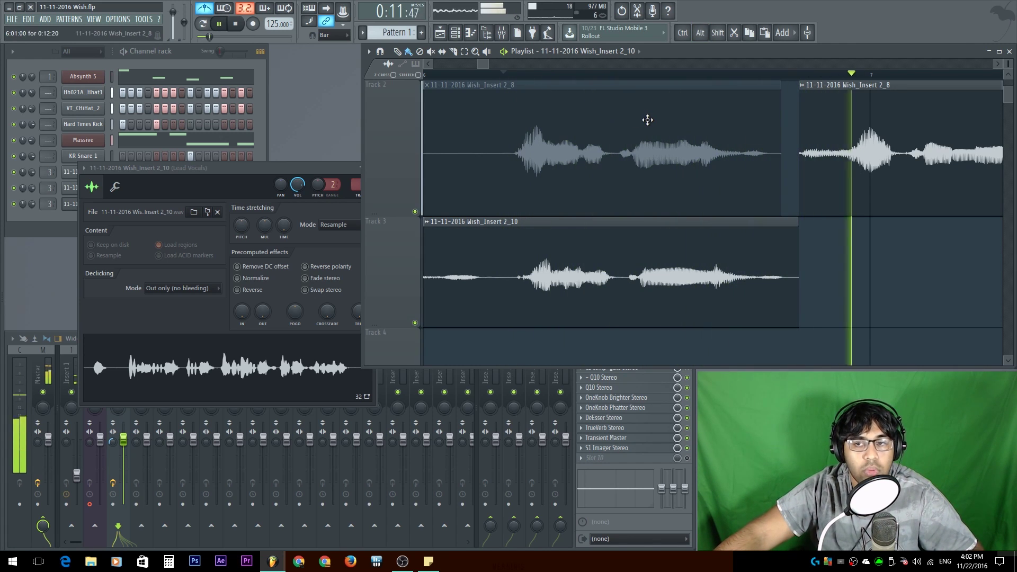
pyautogui.press('space')
pyautogui.scroll(-4, 653, 220)
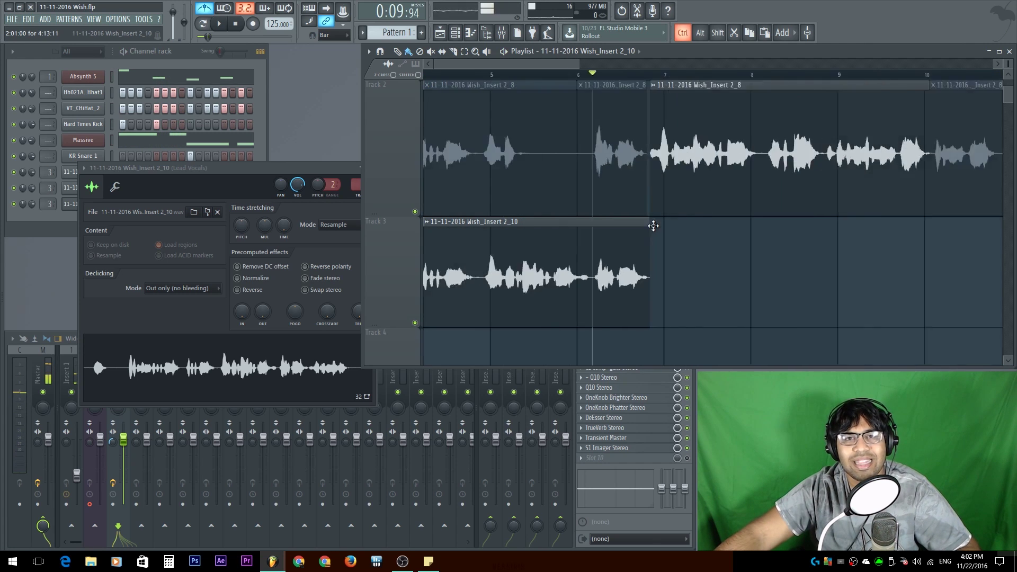
pyautogui.scroll(-2, 635, 238)
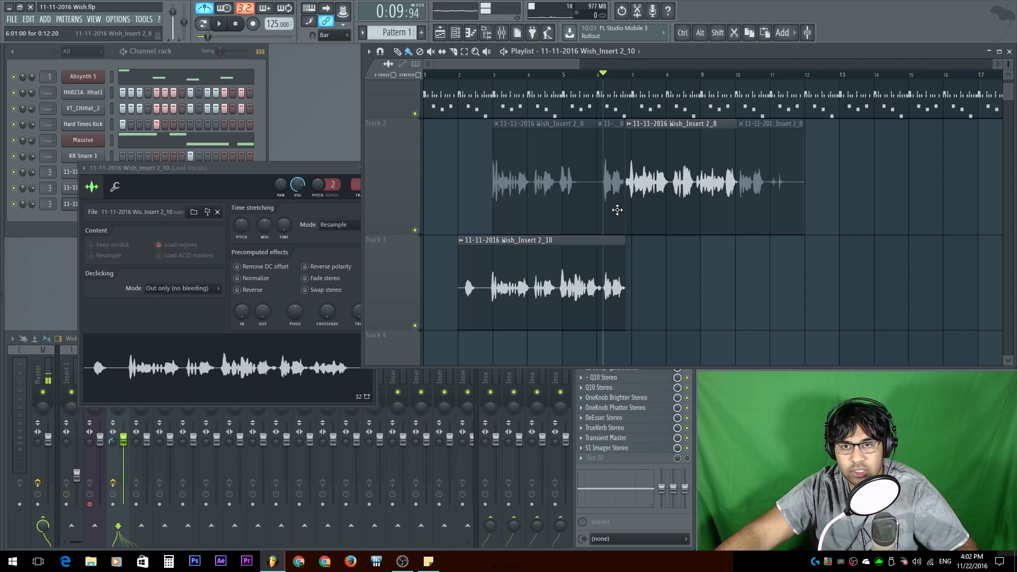
pyautogui.scroll(4, 615, 207)
pyautogui.scroll(-2, 694, 252)
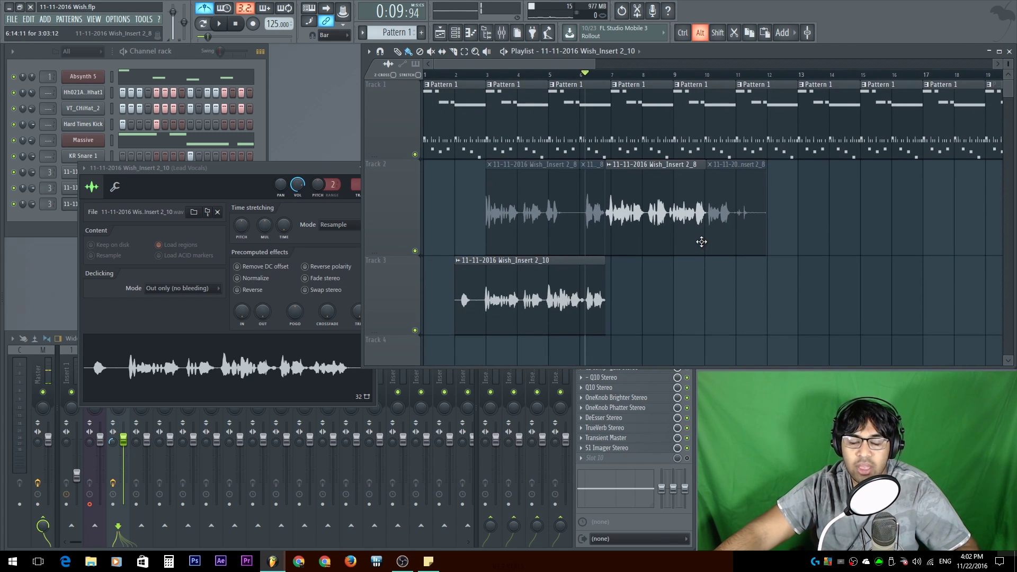
pyautogui.scroll(-1, 700, 239)
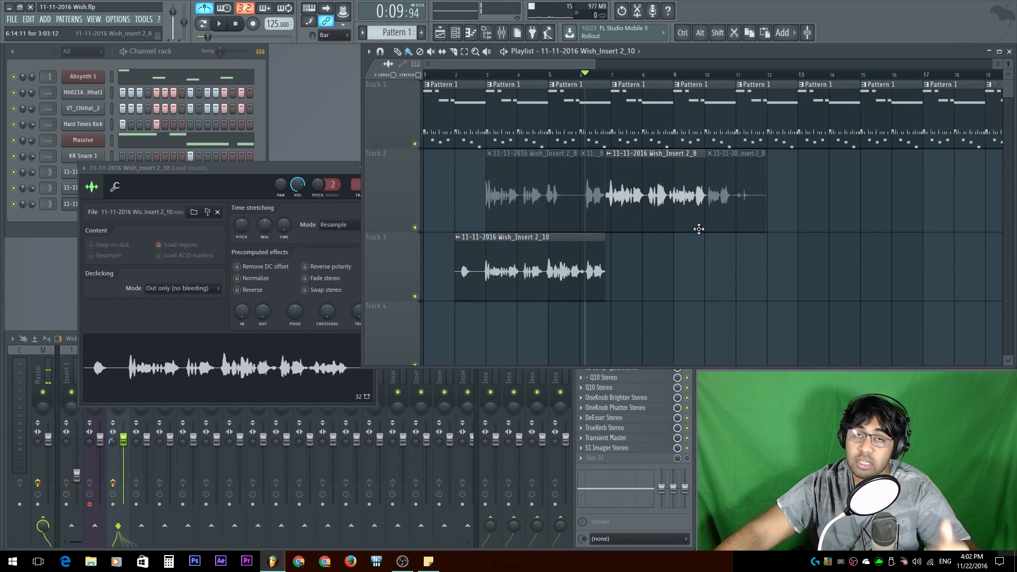
# - Audition the Track 2 vocal from bars 9 and 8, then slice it just before bar 9 and mute the following piece
pyautogui.click(694, 78)
pyautogui.press('space')
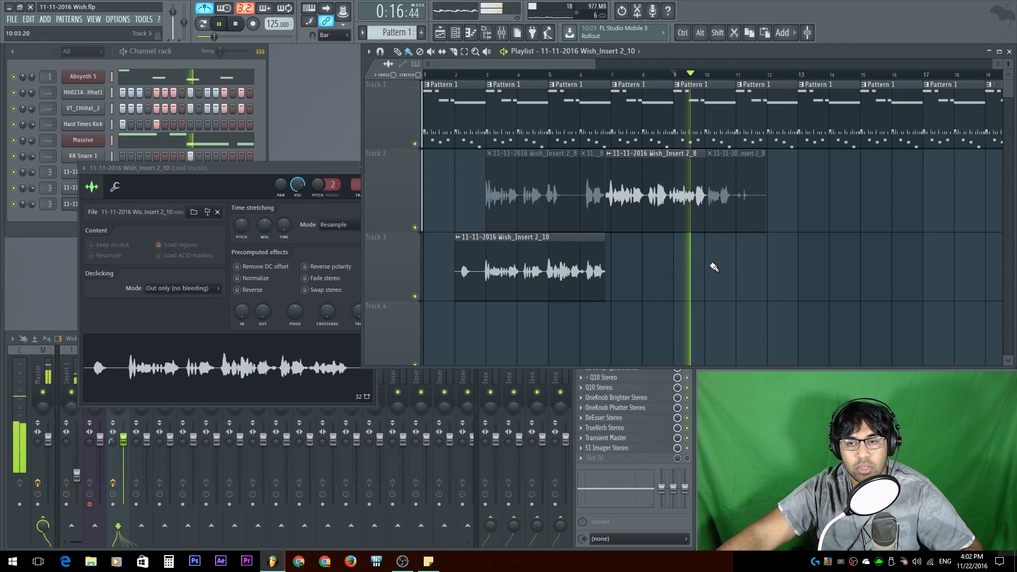
pyautogui.scroll(3, 703, 254)
pyautogui.press('space')
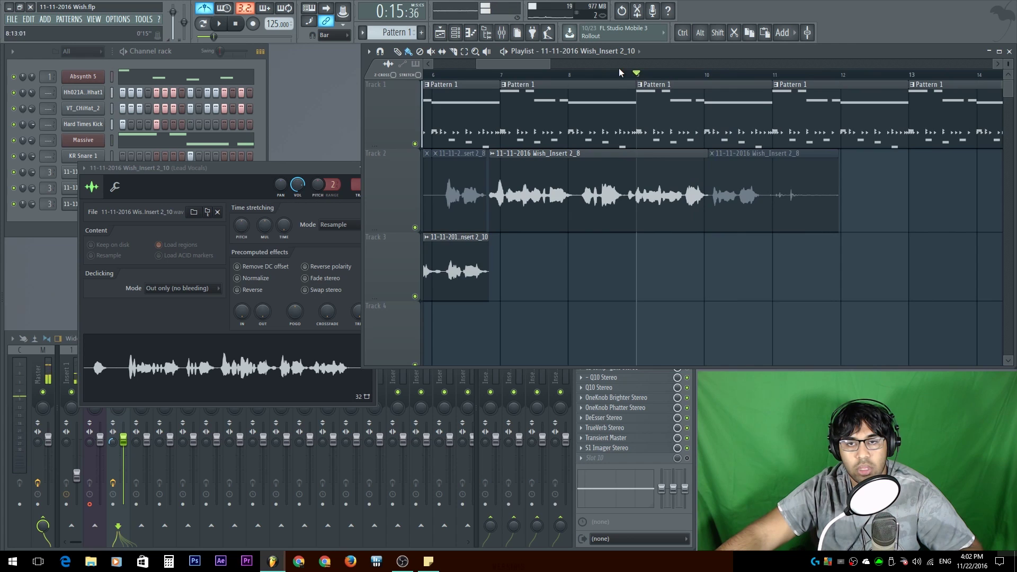
pyautogui.hscroll(-2, 839, 105)
pyautogui.click(676, 75)
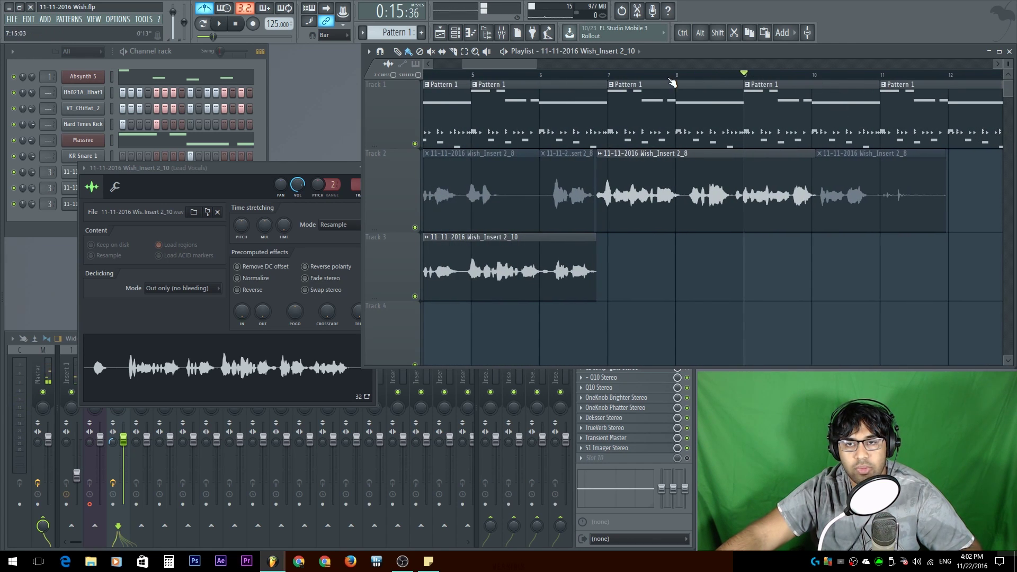
pyautogui.press('space')
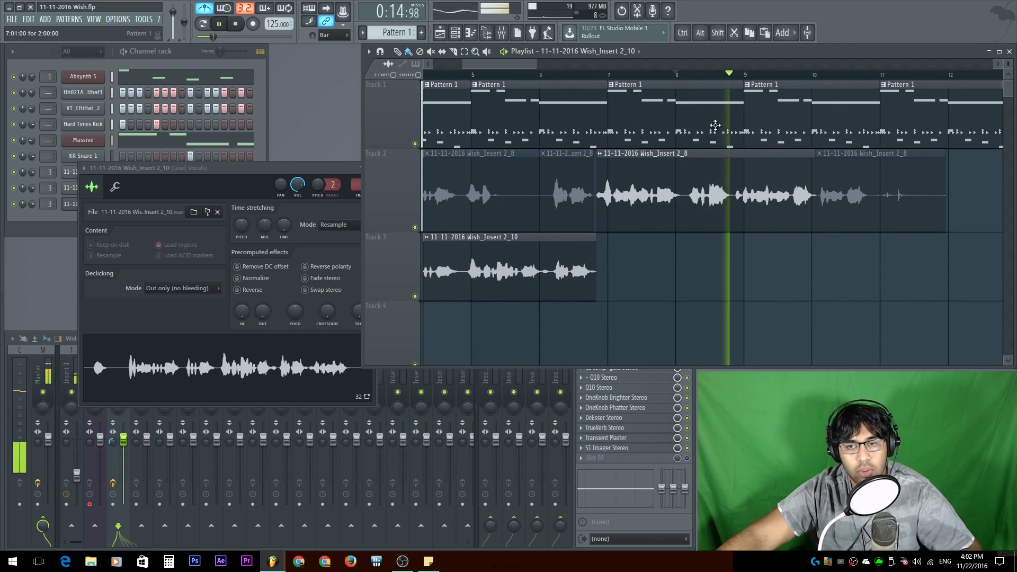
pyautogui.press('space')
pyautogui.hotkey('alt', 'shift')
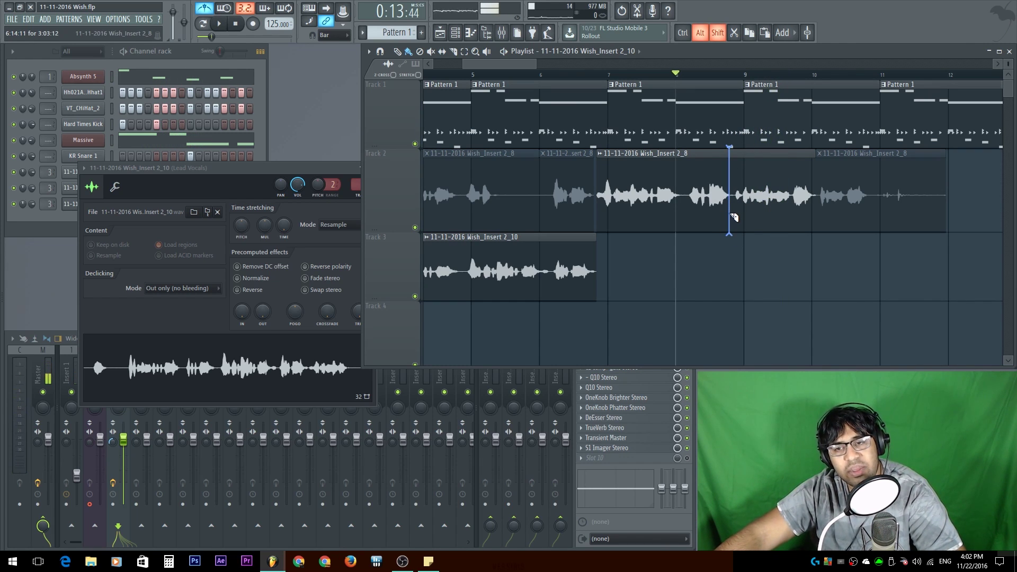
pyautogui.click(731, 217)
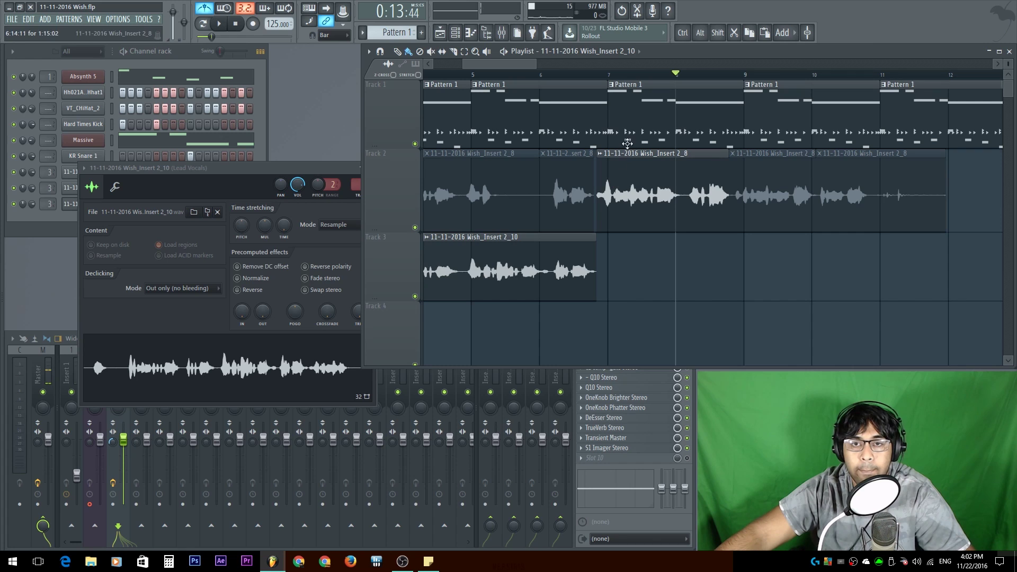
# - Play back the shortened Track 2 vocal from bar 8 to hear where the next punch-in starts
pyautogui.click(624, 77)
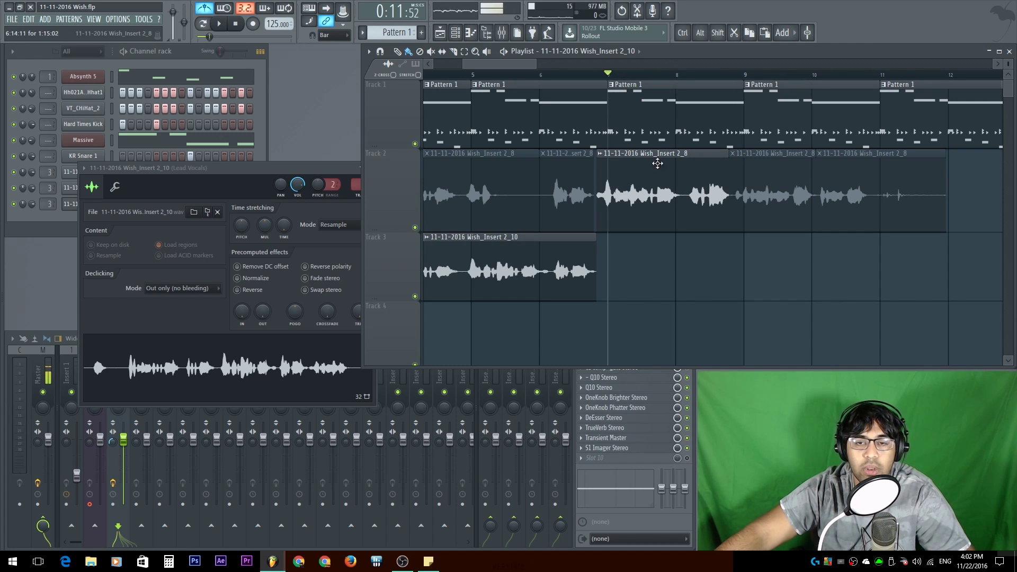
pyautogui.click(677, 75)
pyautogui.press('space')
pyautogui.press('space')
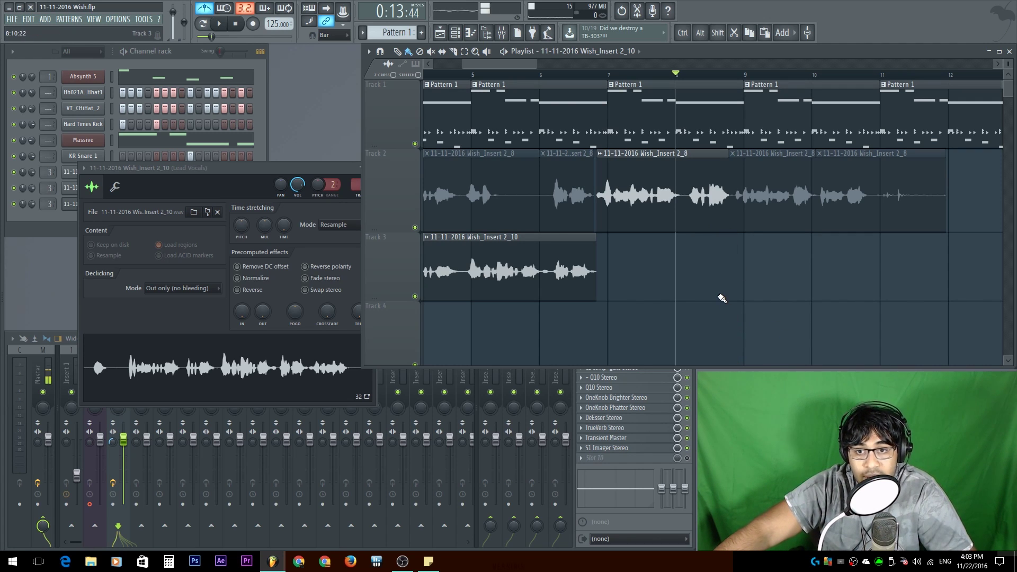
pyautogui.press('space')
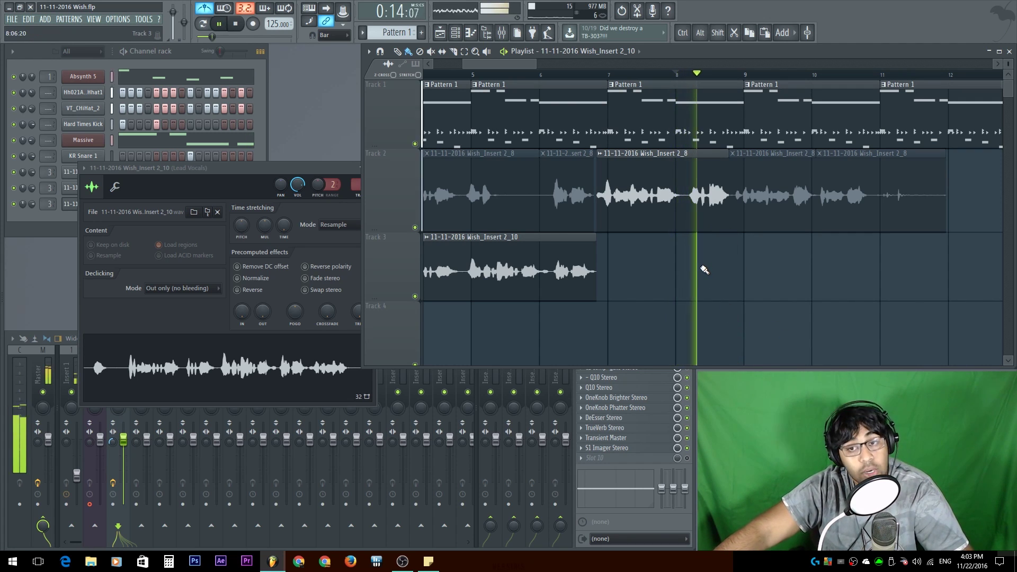
pyautogui.press('space')
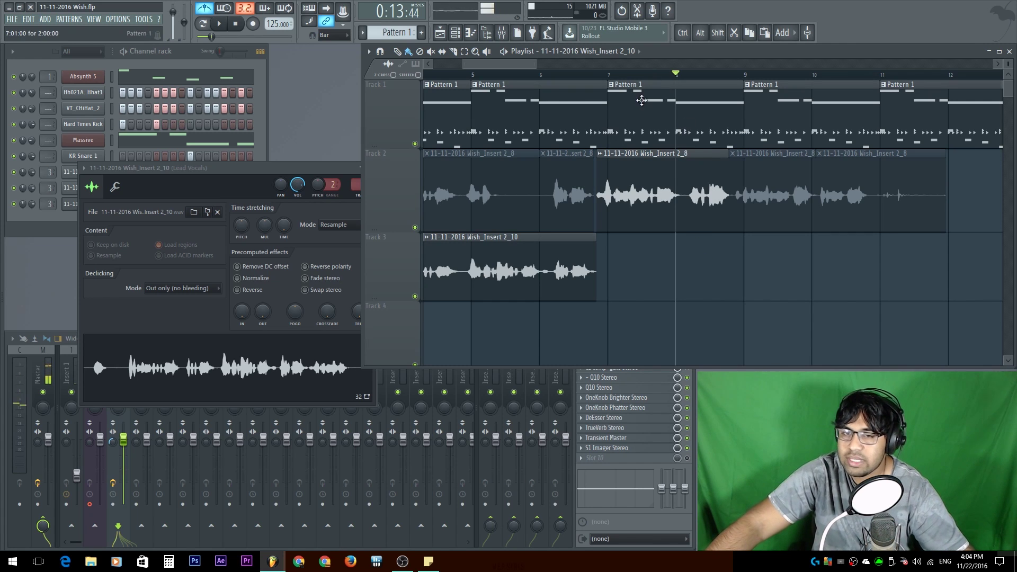
# - Play back the Track 2 vocal from bar 7 to check the lead-in to the muted section
pyautogui.click(635, 78)
pyautogui.press('space')
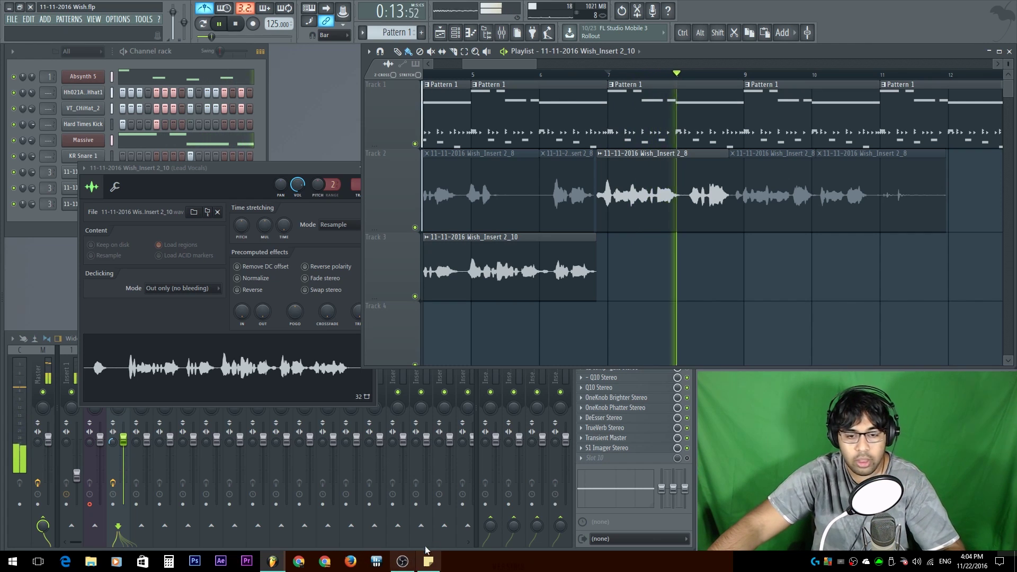
pyautogui.press('space')
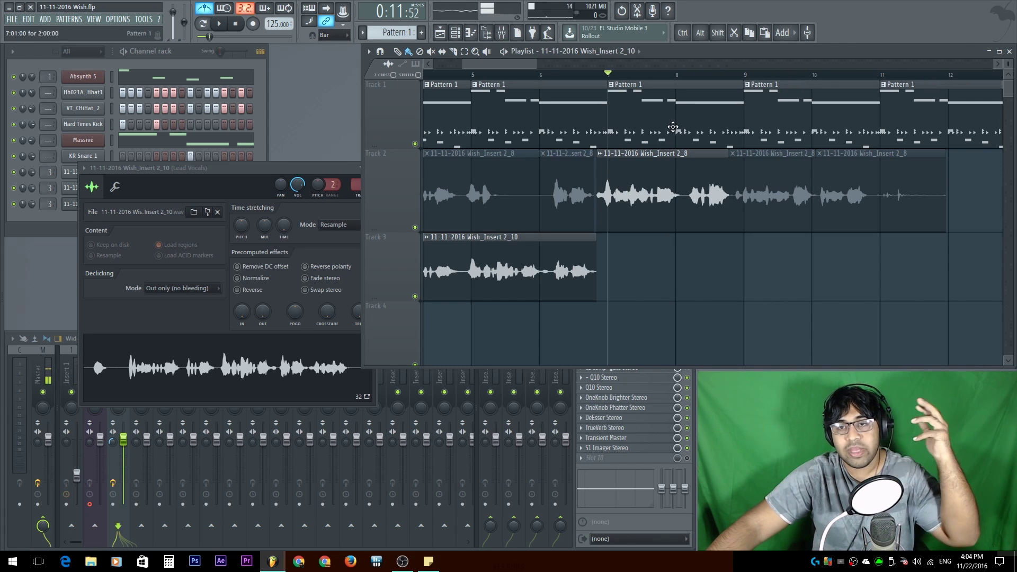
# - Play from bar 8 through the muted section after bar 9 to rehearse the next punch-in
pyautogui.click(676, 75)
pyautogui.press('space')
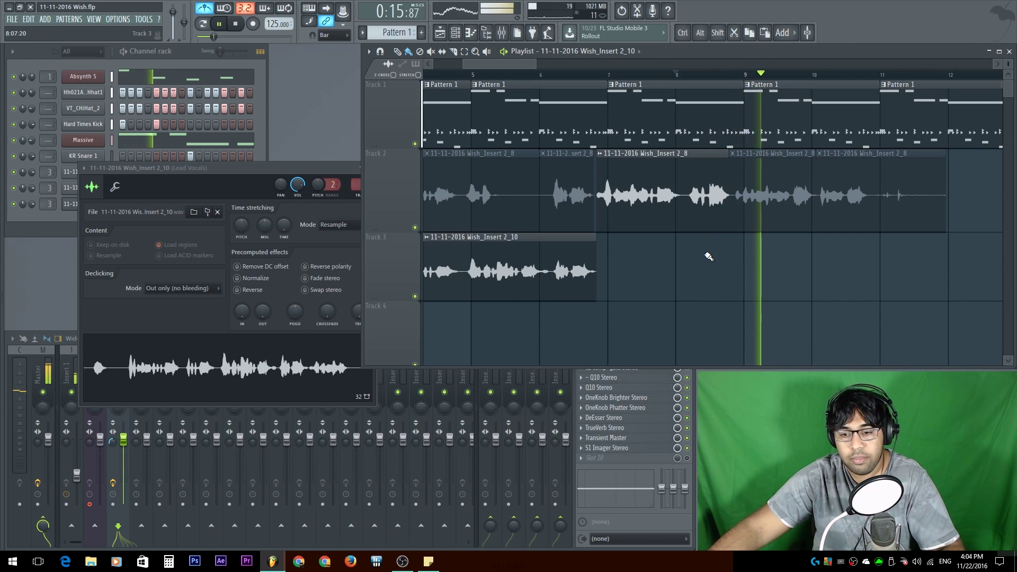
pyautogui.press('space')
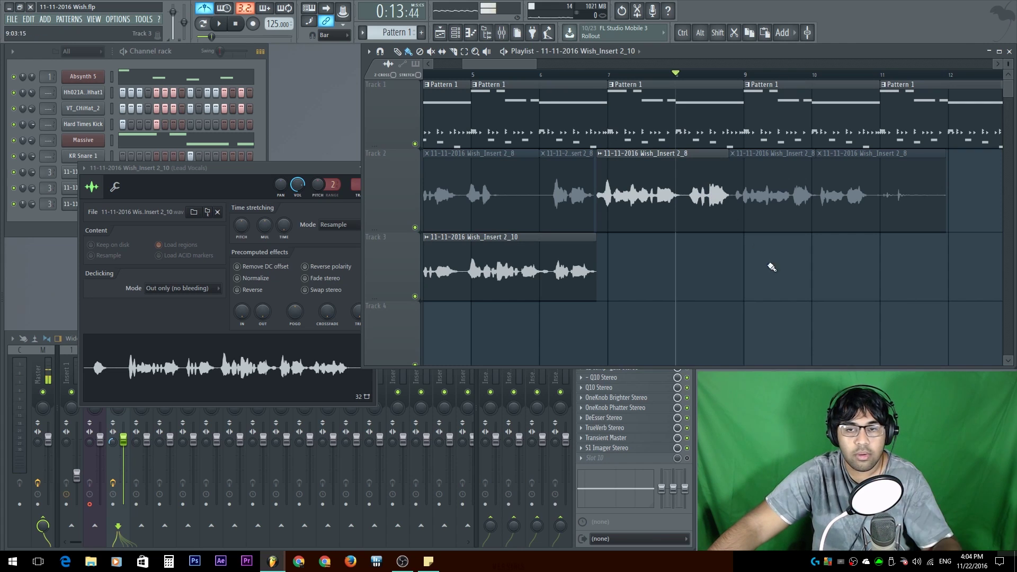
pyautogui.press('space')
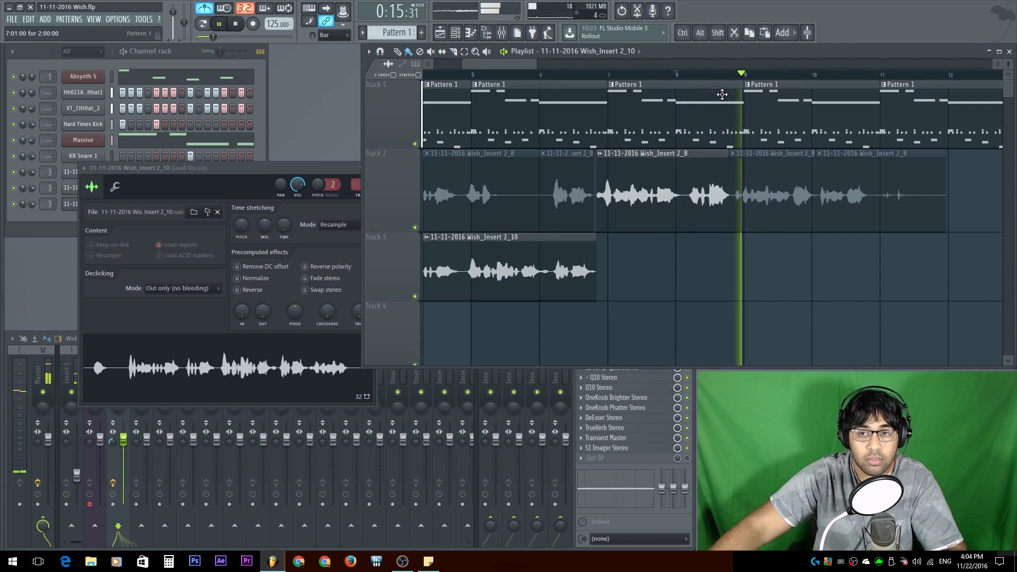
pyautogui.press('space')
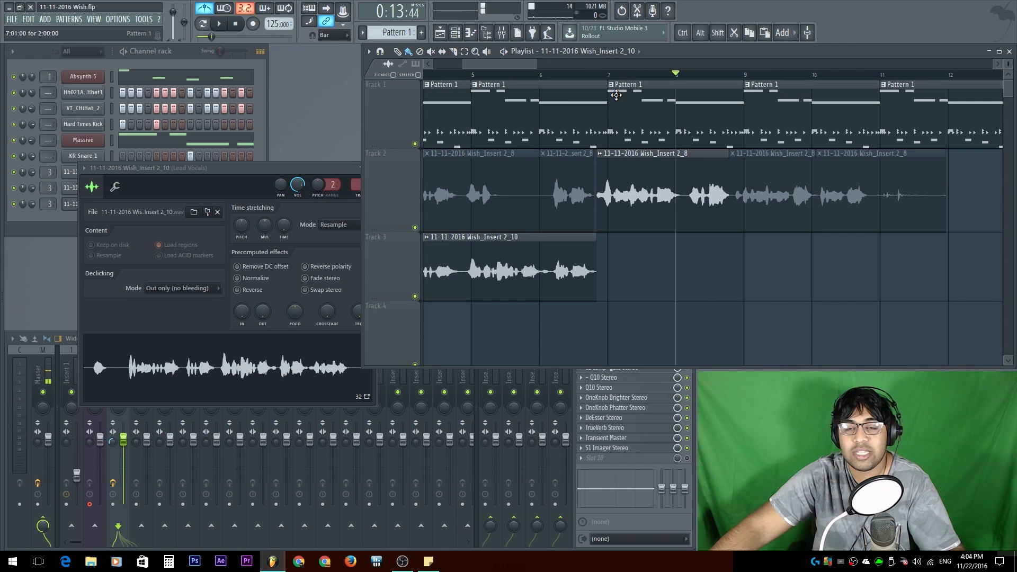
# - Record a punch-in take from bar 8 to bar 11 while following the last two lyric lines, highlighted in Sticky Notes
pyautogui.click(428, 560)
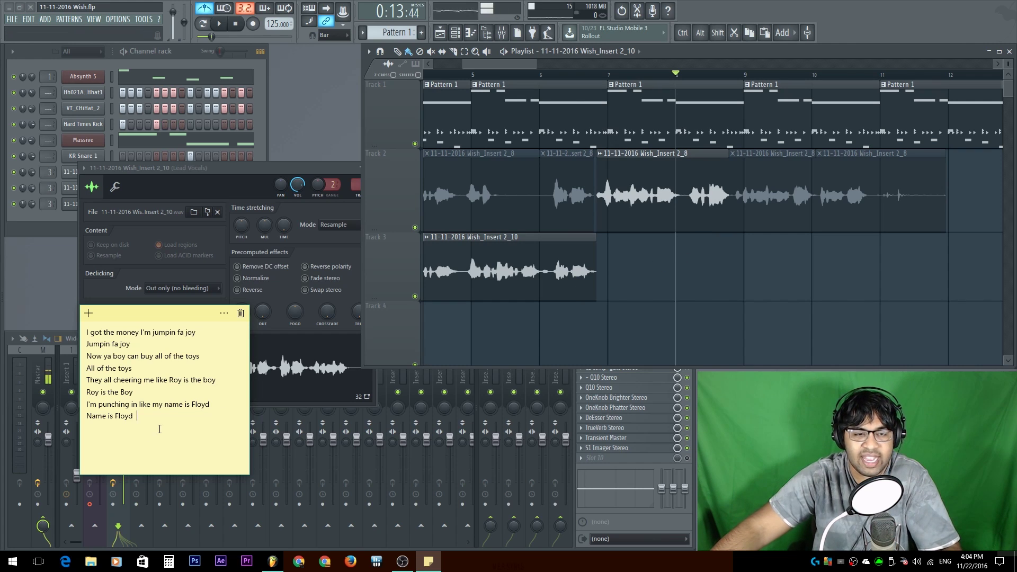
pyautogui.moveTo(97, 423); pyautogui.dragTo(83, 411)
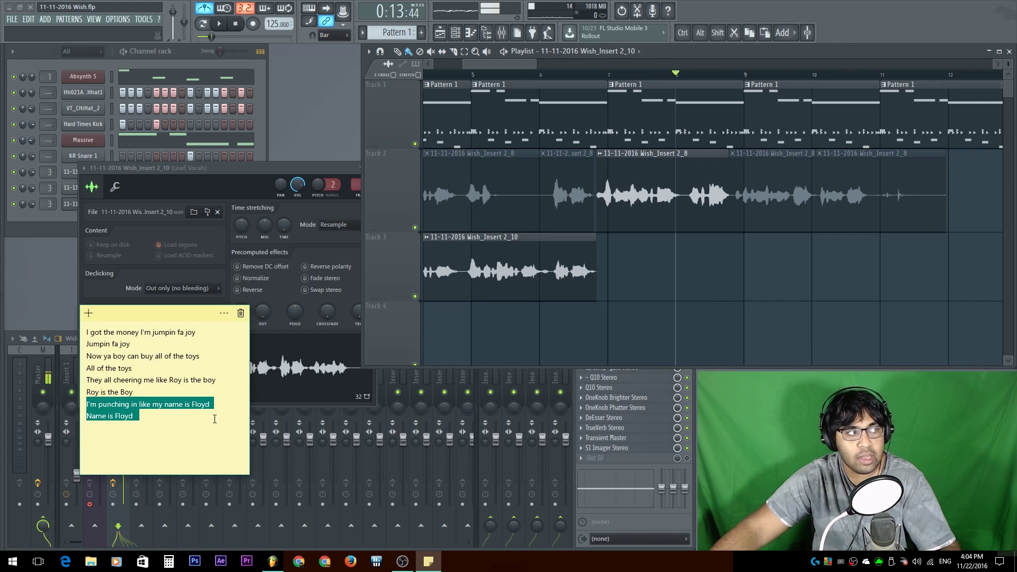
pyautogui.click(921, 304)
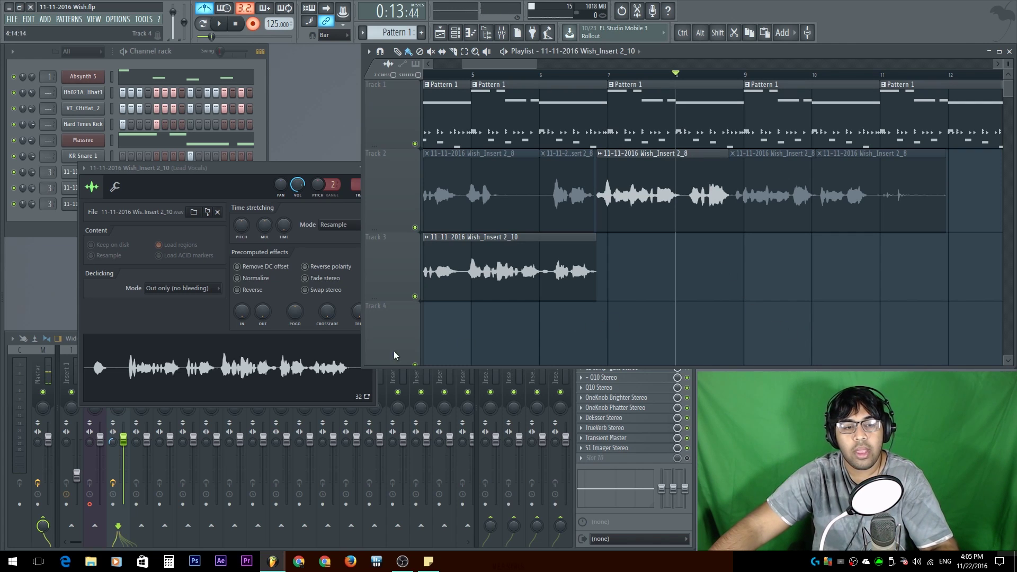
pyautogui.click(427, 561)
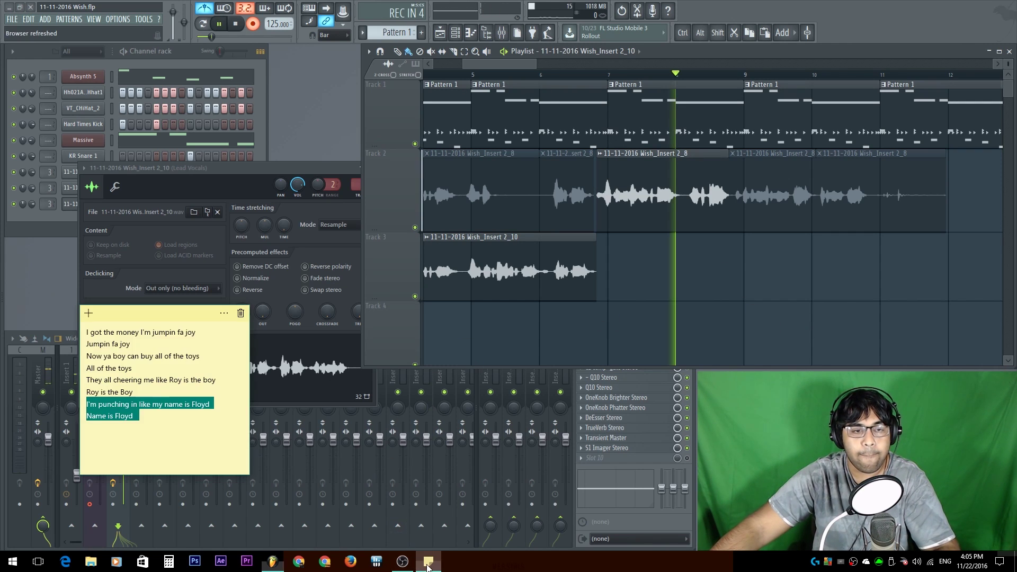
pyautogui.click(178, 422)
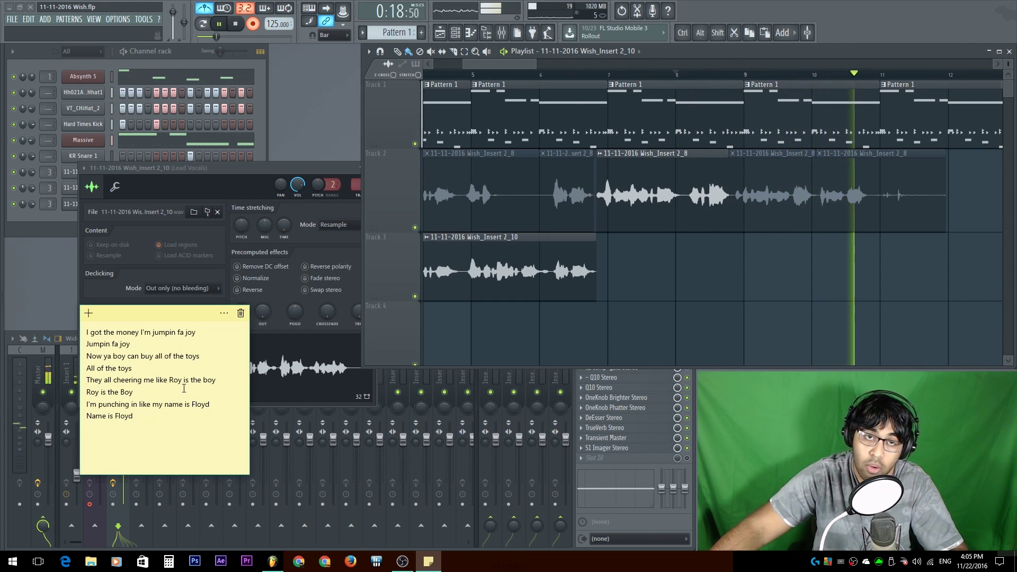
pyautogui.click(669, 331)
pyautogui.press('space')
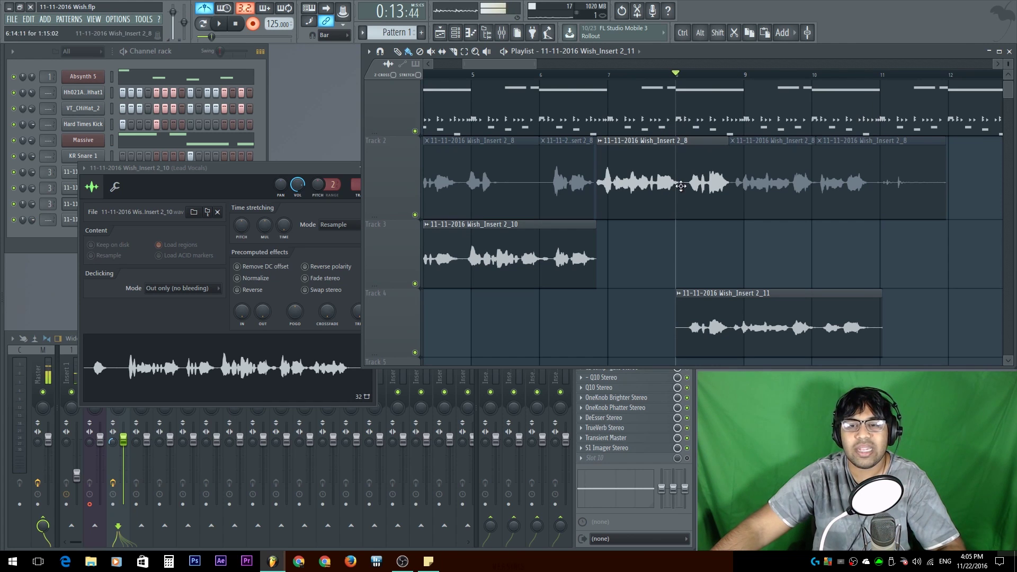
# - Move the new take from Track 4 up to Track 3, then slice it just before bar 9 and mute its lead-in piece
pyautogui.keyDown('alt'); pyautogui.scroll(2, 666, 219); pyautogui.keyUp('alt')
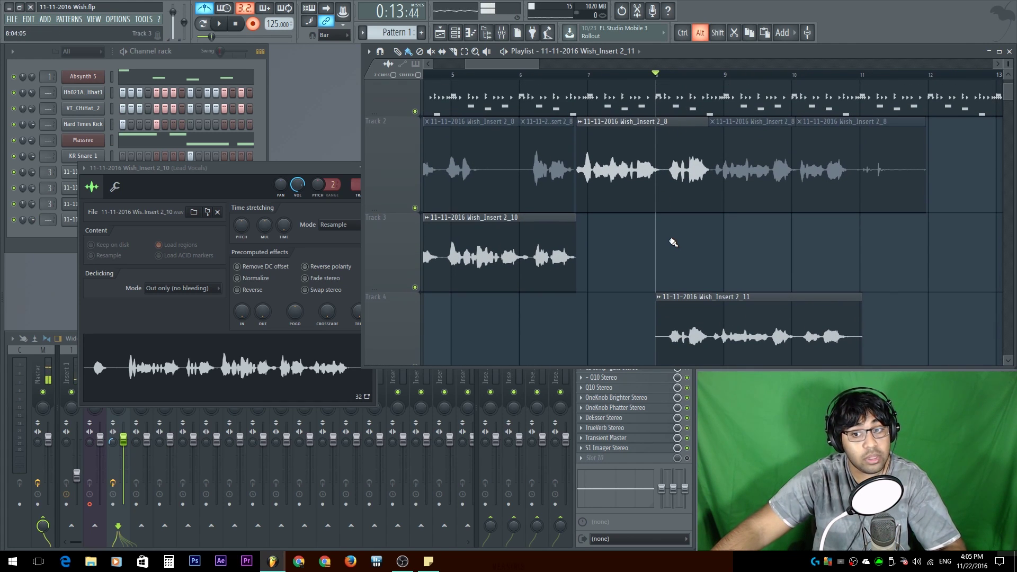
pyautogui.moveTo(725, 305); pyautogui.dragTo(711, 270)
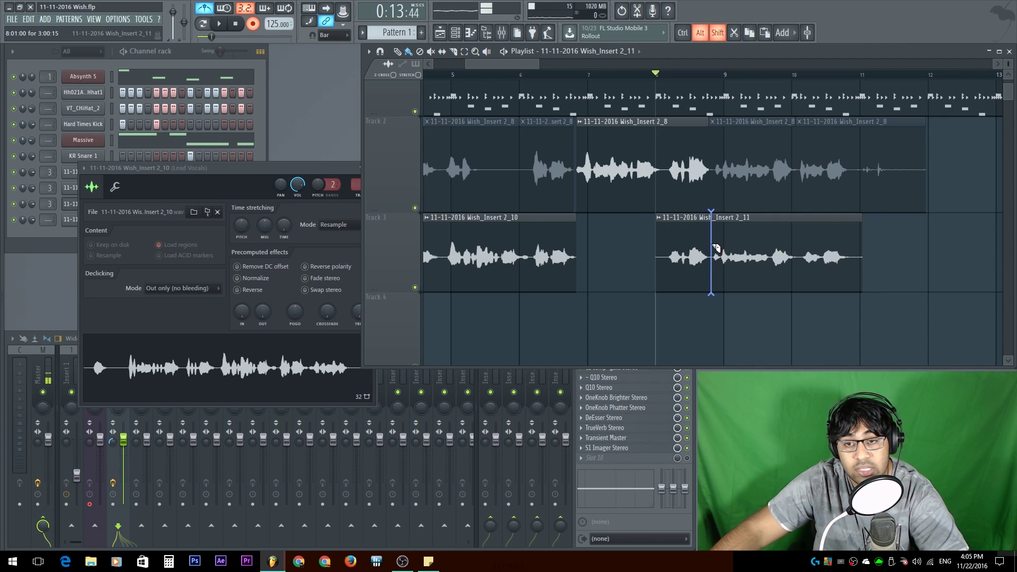
pyautogui.press('space')
pyautogui.press('space')
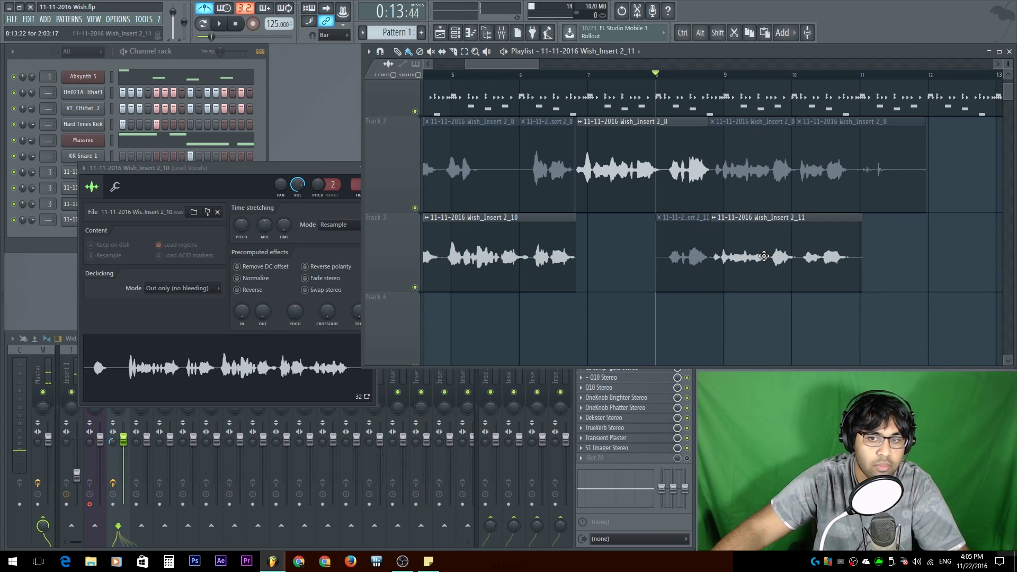
# - Route the new Track 3 take to mixer track 3, Lead Vocals, and play it back from bar 8
pyautogui.doubleClick(690, 227)
pyautogui.scroll(3, 375, 198)
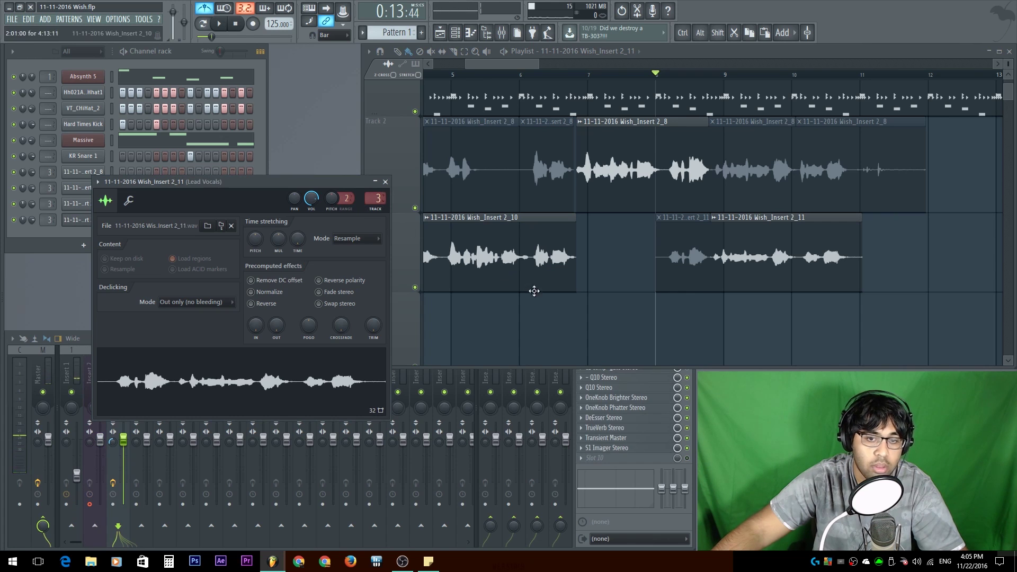
pyautogui.click(534, 288)
pyautogui.press('space')
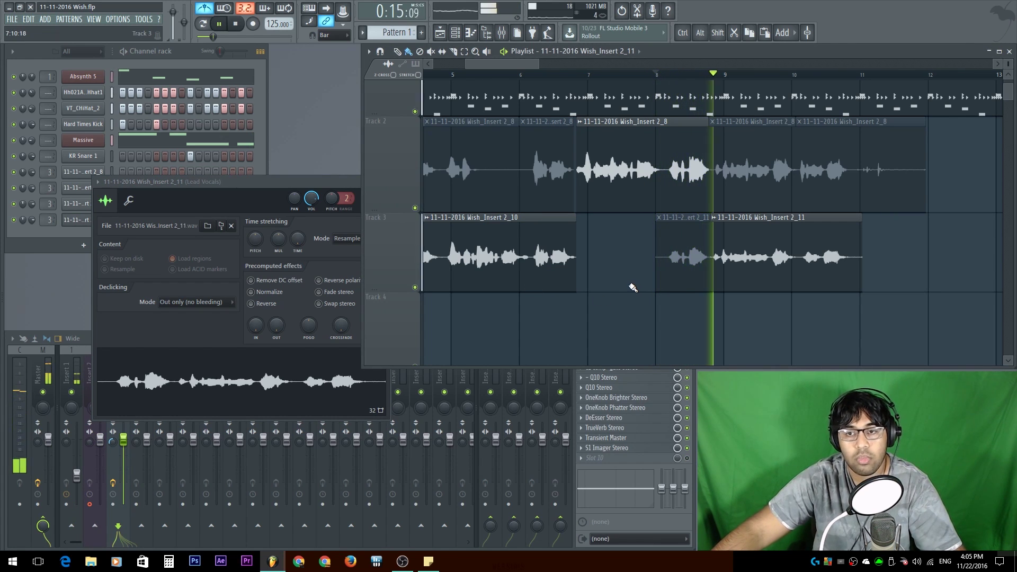
pyautogui.press('space')
# - Check the Track 3 take's channel settings, audition it again from bar 8, and mute its remaining piece
pyautogui.doubleClick(747, 254)
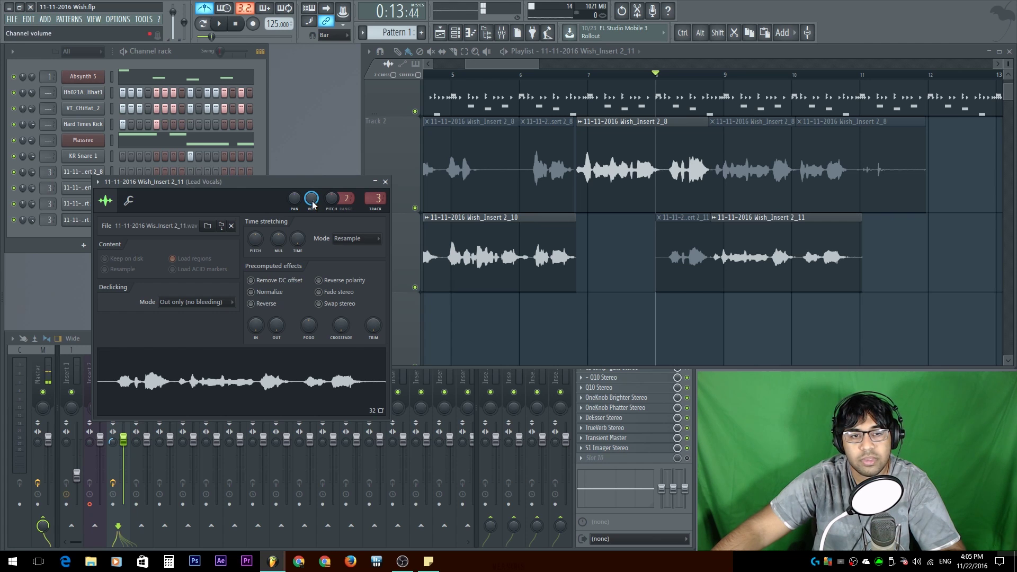
pyautogui.click(642, 345)
pyautogui.press('space')
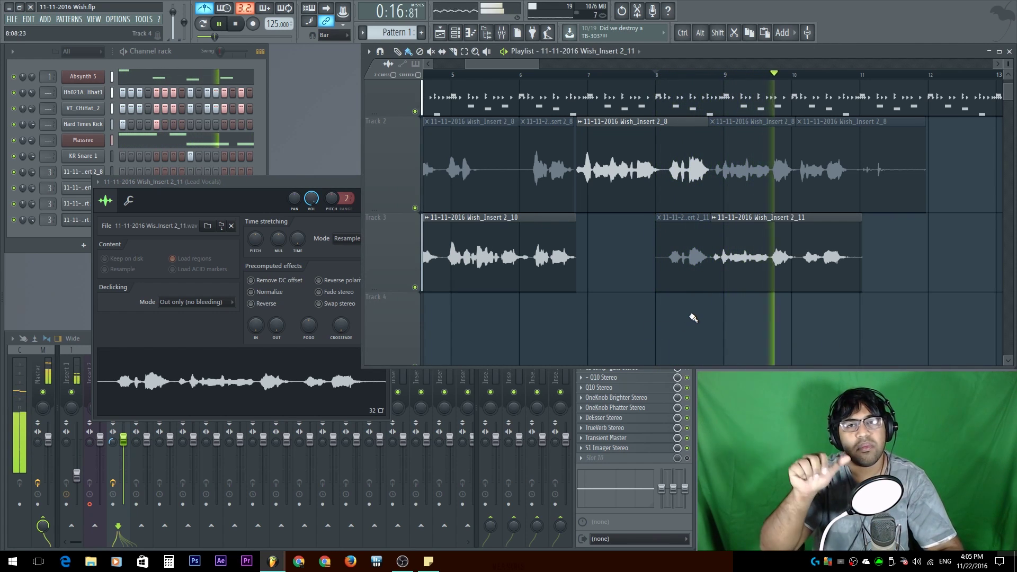
pyautogui.press('space')
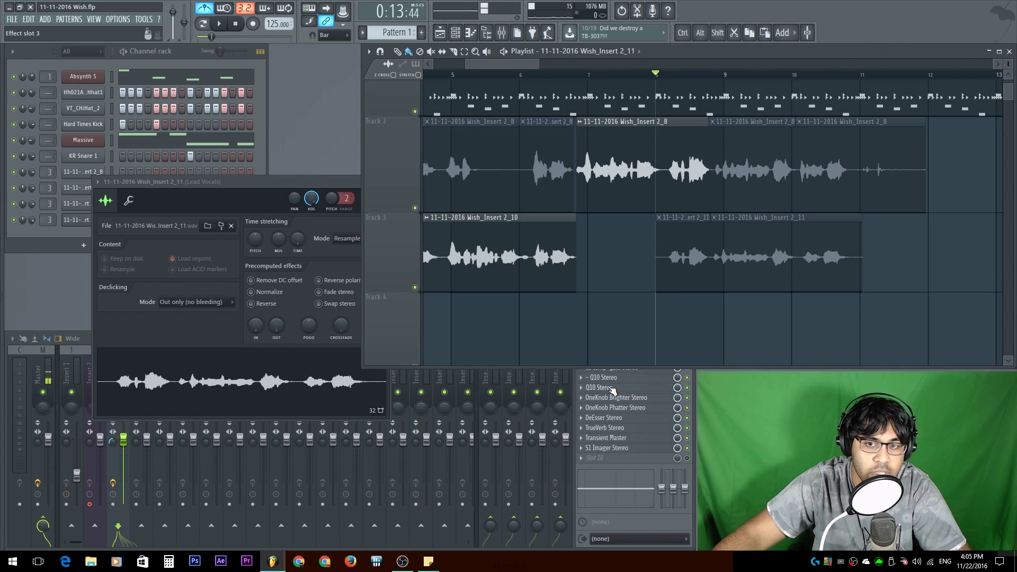
pyautogui.click(351, 186)
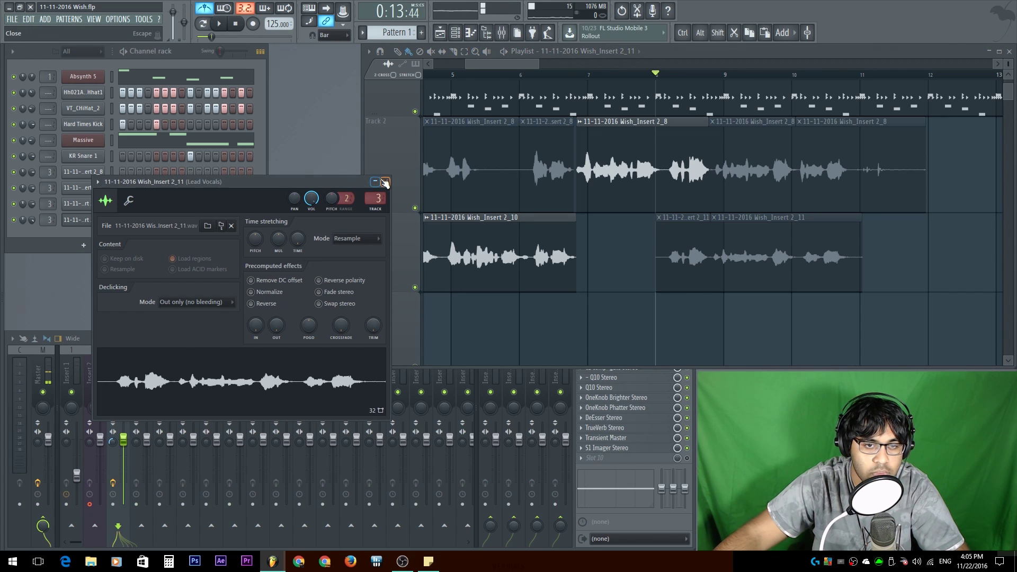
pyautogui.click(385, 182)
# - Record a second take of the punch-in from bar 8 onto Track 4 while reading the lyrics note, and mute it
pyautogui.press('r')
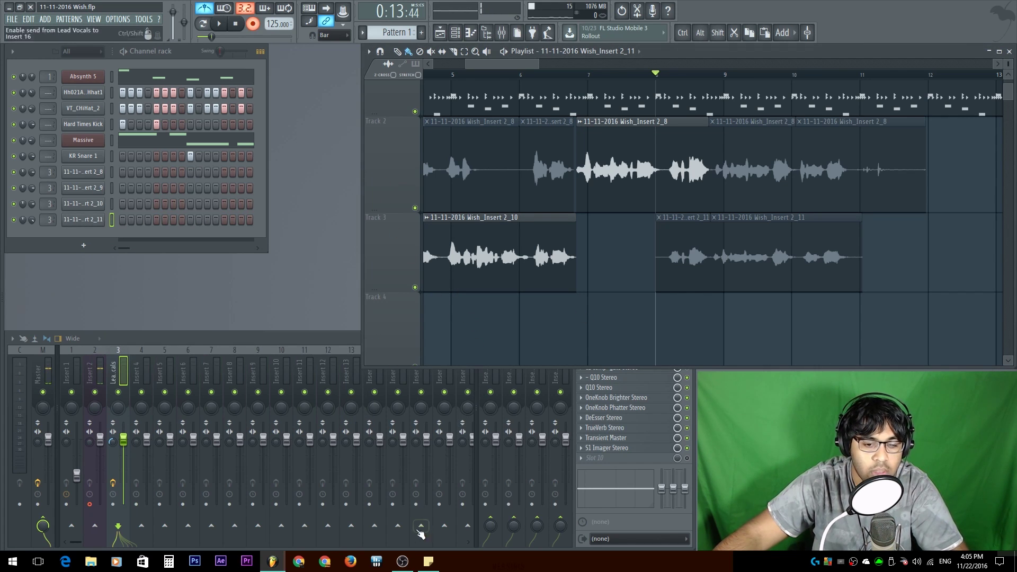
pyautogui.click(427, 564)
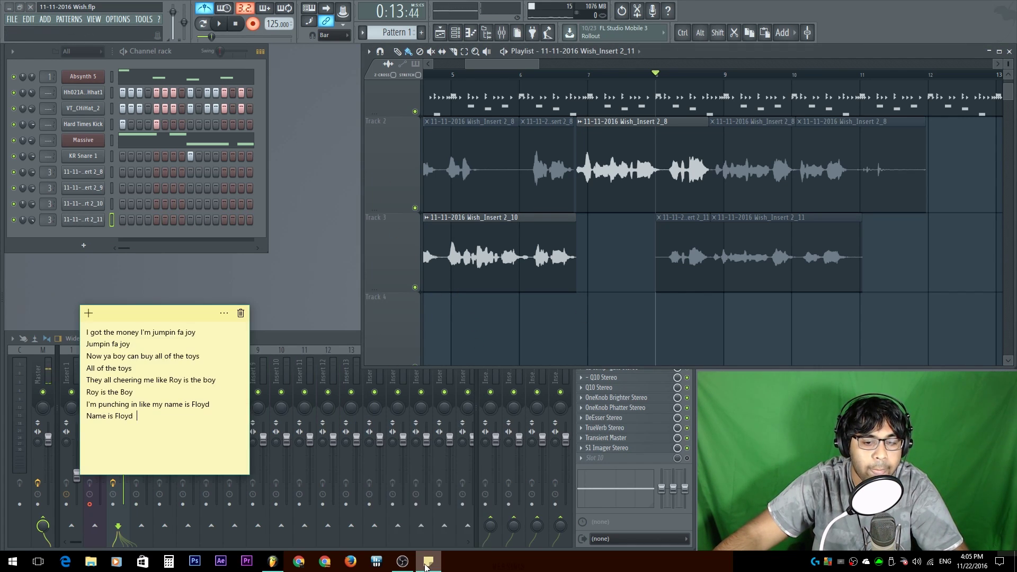
pyautogui.click(564, 335)
pyautogui.press('space')
pyautogui.click(426, 565)
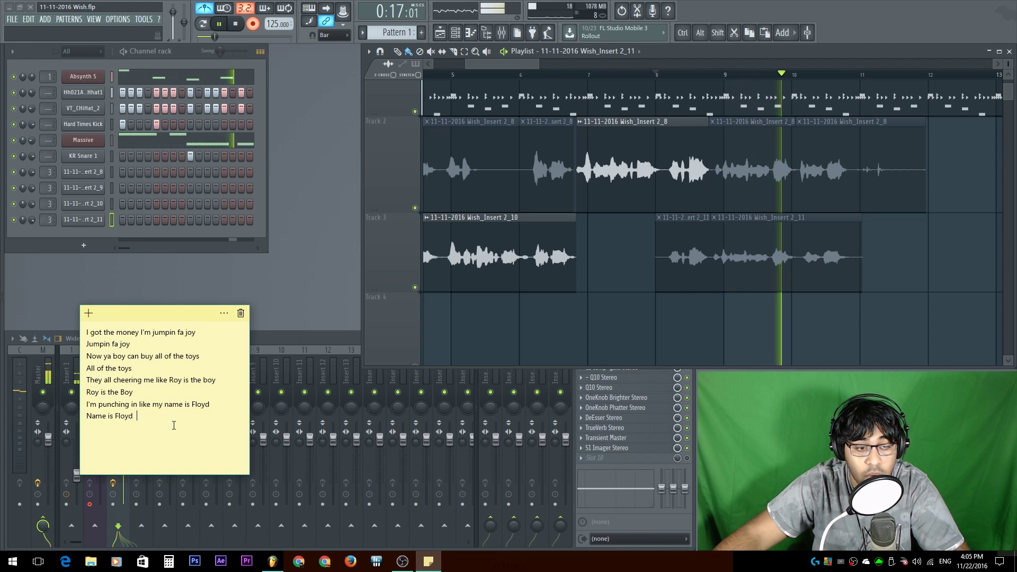
pyautogui.click(611, 334)
pyautogui.press('space')
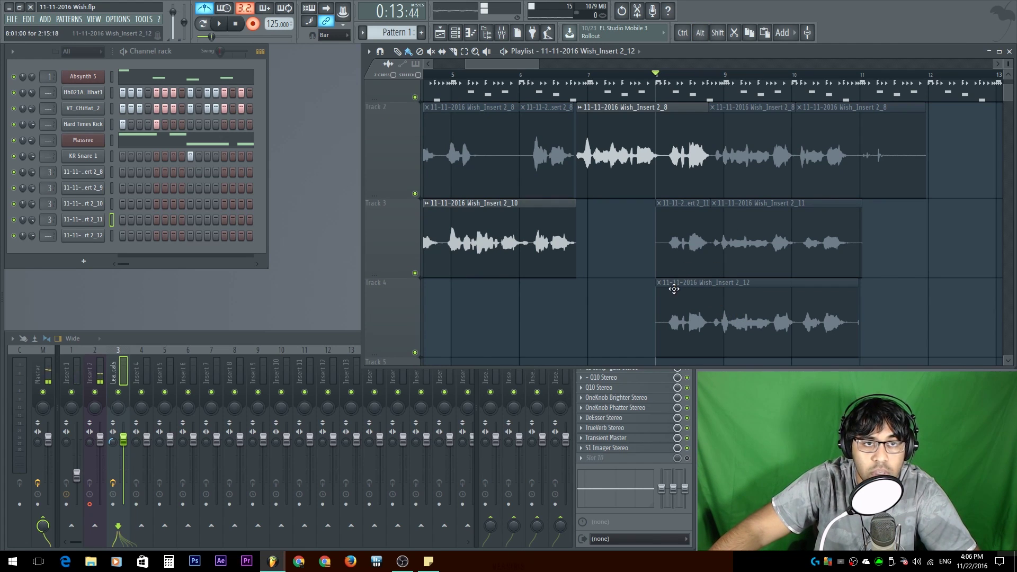
# - Record a third take of the punch-in from bar 8 onto Track 5 with the lyrics note open
pyautogui.press('space')
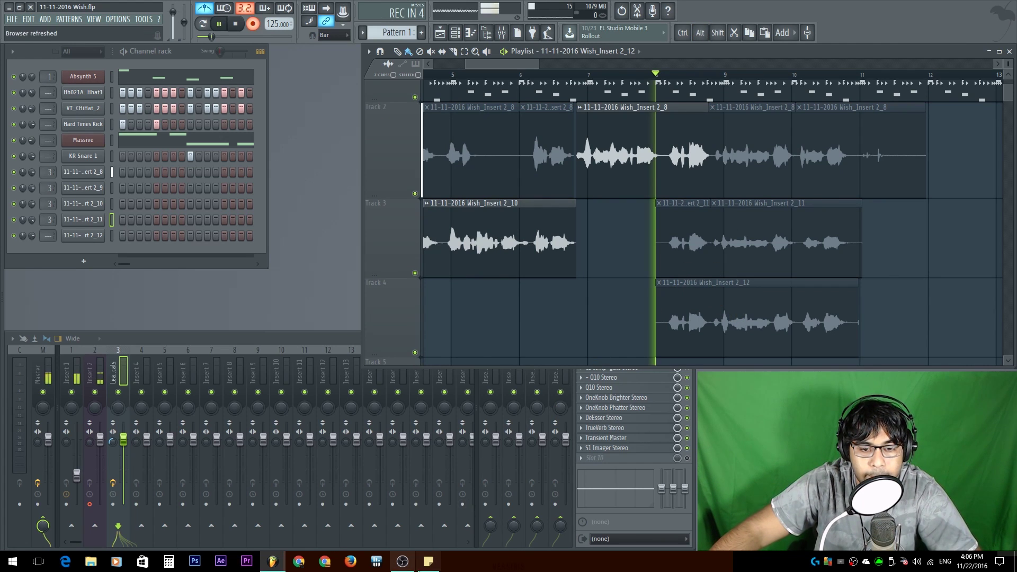
pyautogui.click(436, 565)
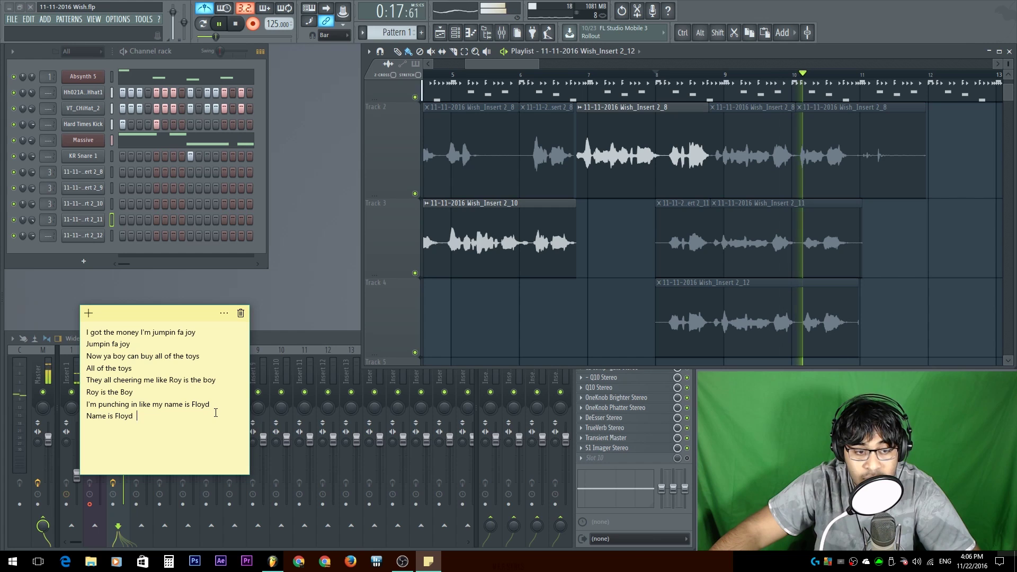
pyautogui.click(540, 326)
pyautogui.press('space')
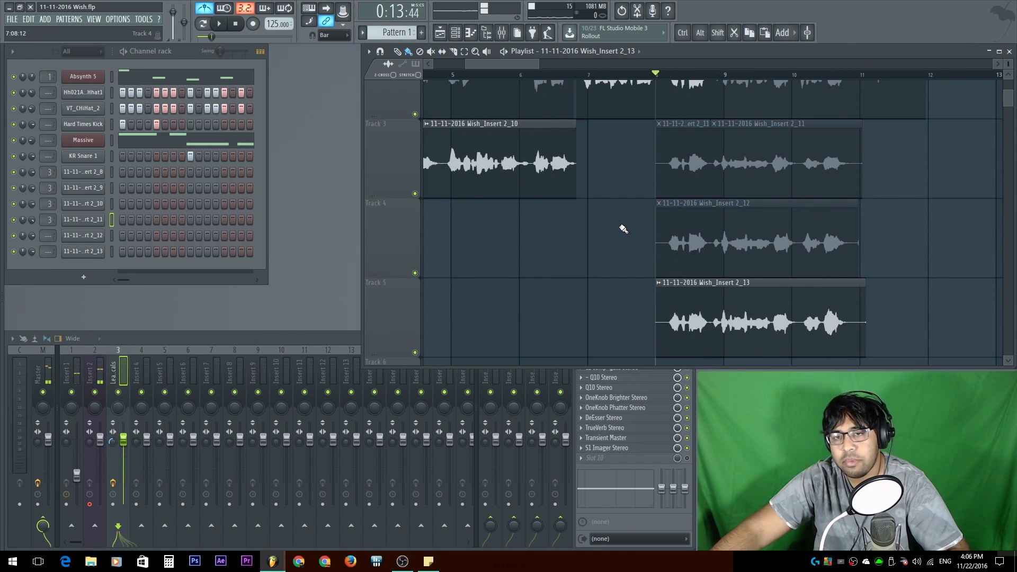
# - Slice the Track 4 and Track 5 takes just before bar 9 and mute the Track 5 take's lead-in piece
pyautogui.scroll(2, 630, 223)
pyautogui.scroll(-2, 640, 220)
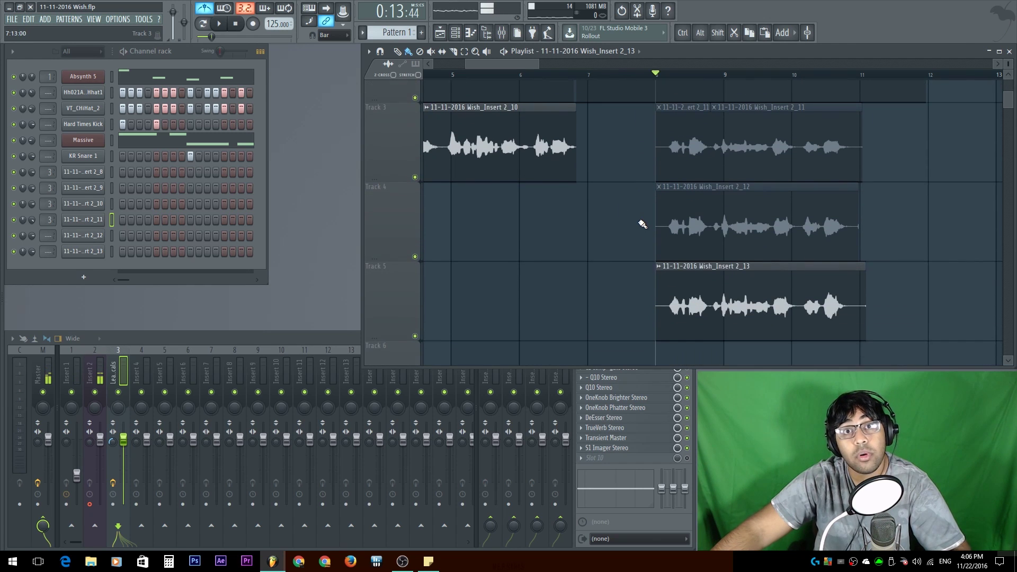
pyautogui.moveTo(645, 206); pyautogui.dragTo(543, 225)
pyautogui.scroll(-1, 544, 225)
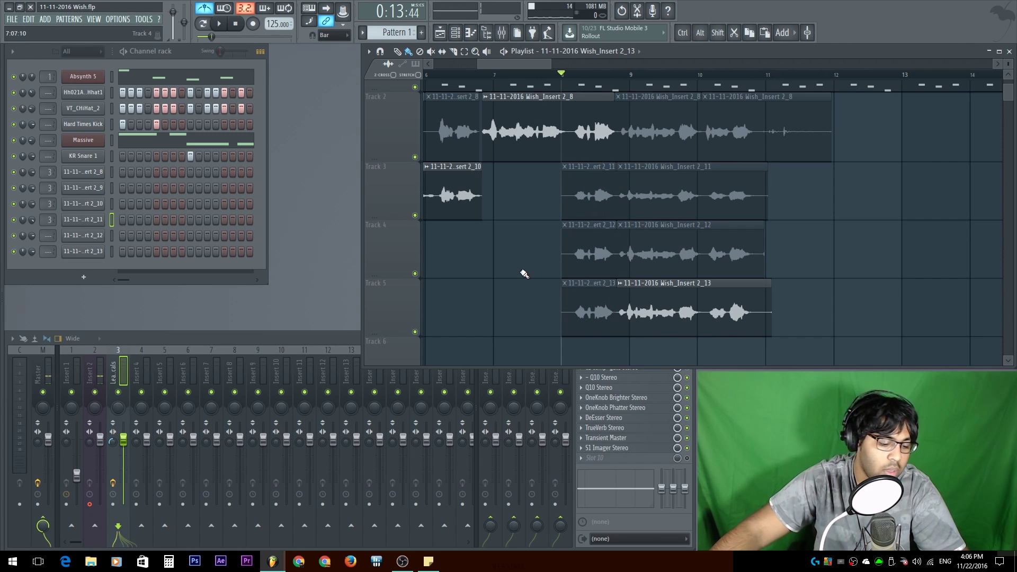
# - Route the Track 5 and Track 4 takes to Lead Vocals and check the routing of the muted Track 3 take
pyautogui.doubleClick(703, 299)
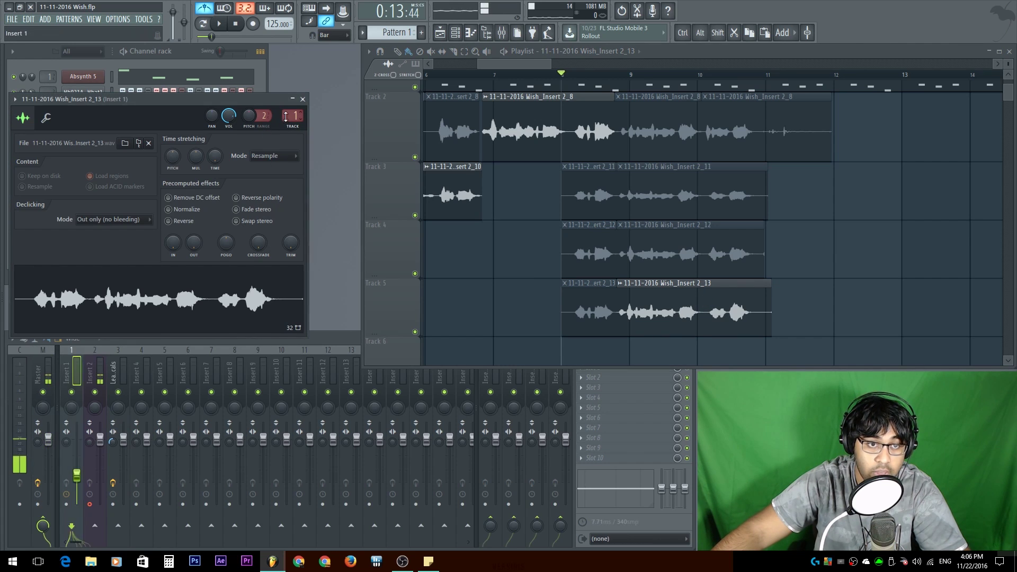
pyautogui.doubleClick(679, 262)
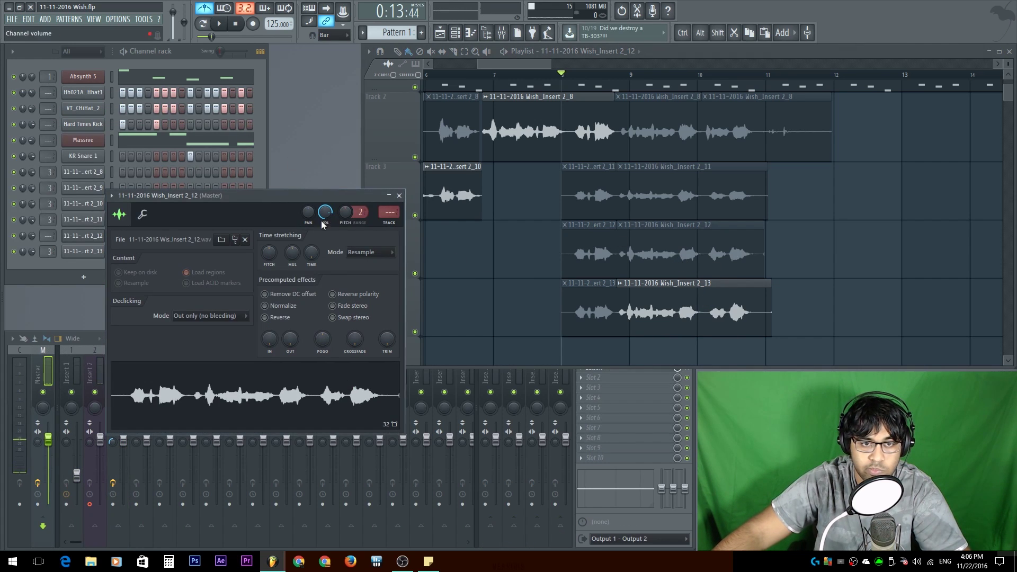
pyautogui.scroll(1, 380, 212)
pyautogui.click(532, 238)
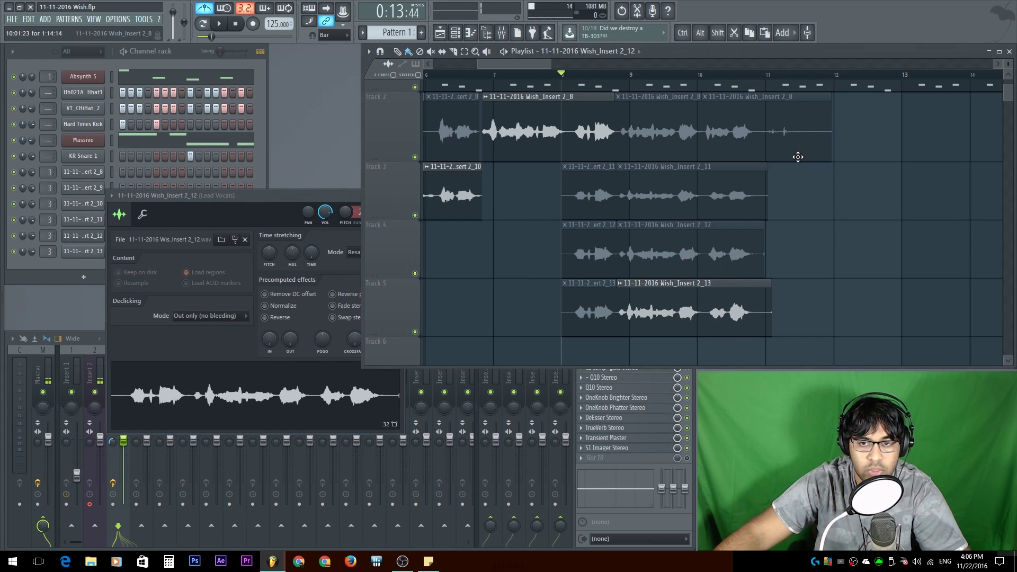
pyautogui.doubleClick(735, 195)
pyautogui.click(385, 181)
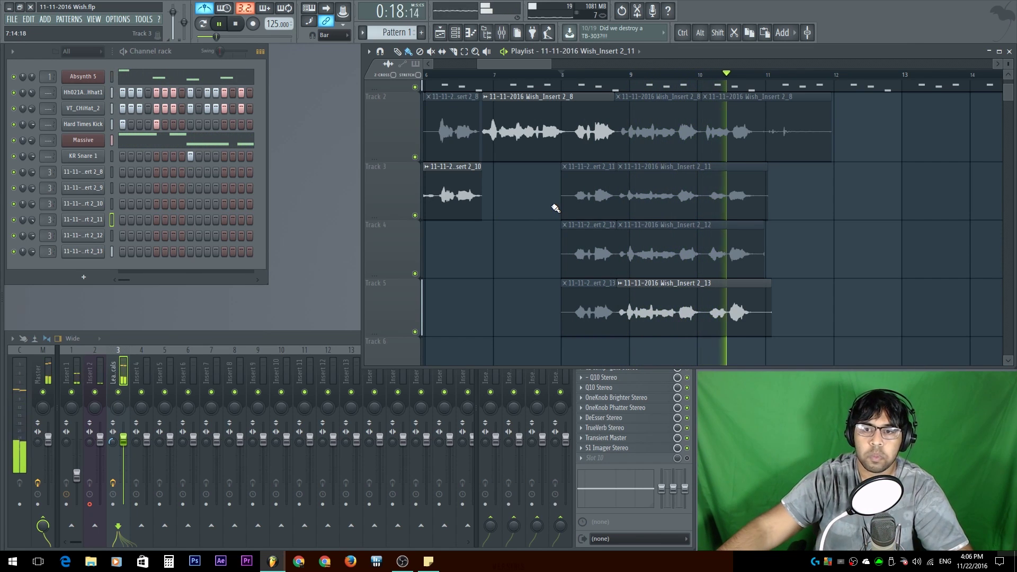
# - Audition the Track 5 take from bar 8, slice the takes on Tracks 3 to 5 just after bar 10, and mute Track 5's last piece
pyautogui.press('space')
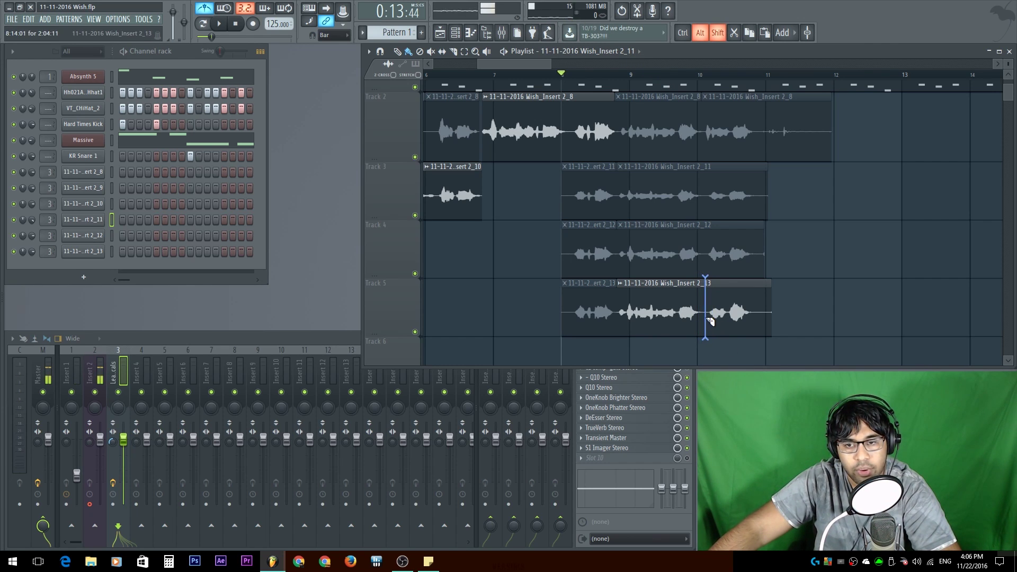
pyautogui.moveTo(710, 321); pyautogui.dragTo(710, 323)
pyautogui.press('space')
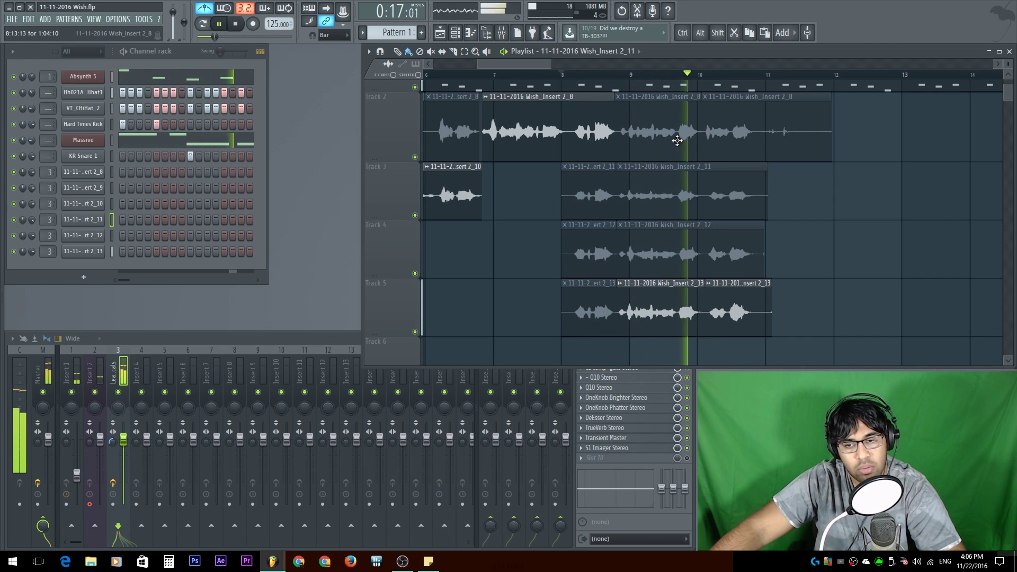
pyautogui.press('space')
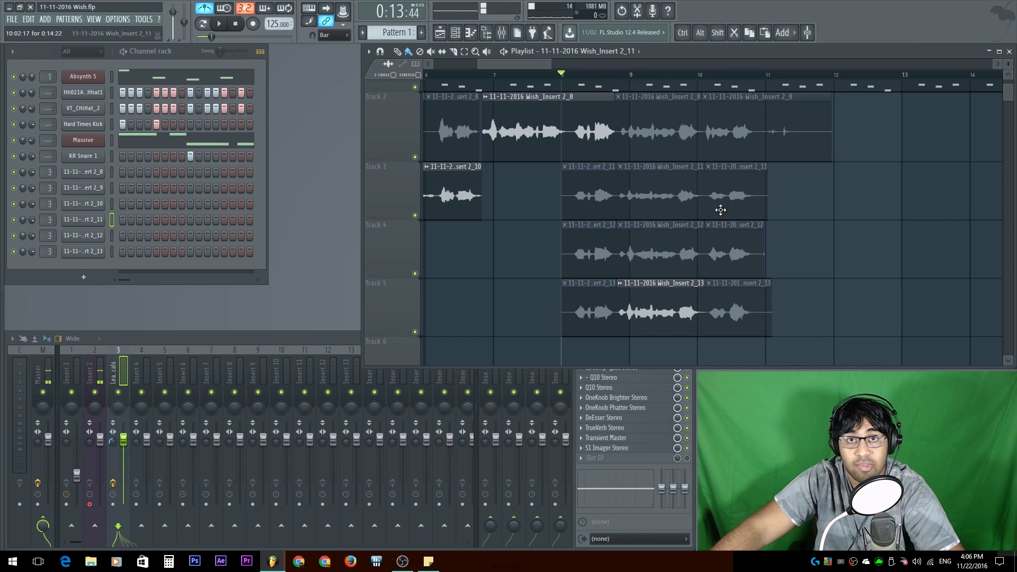
# - Switch from the Track 5 take to the two Track 4 pieces after bar 8 and audition them, keeping only Track 4's last piece unmuted
pyautogui.click(669, 302)
pyautogui.click(702, 225)
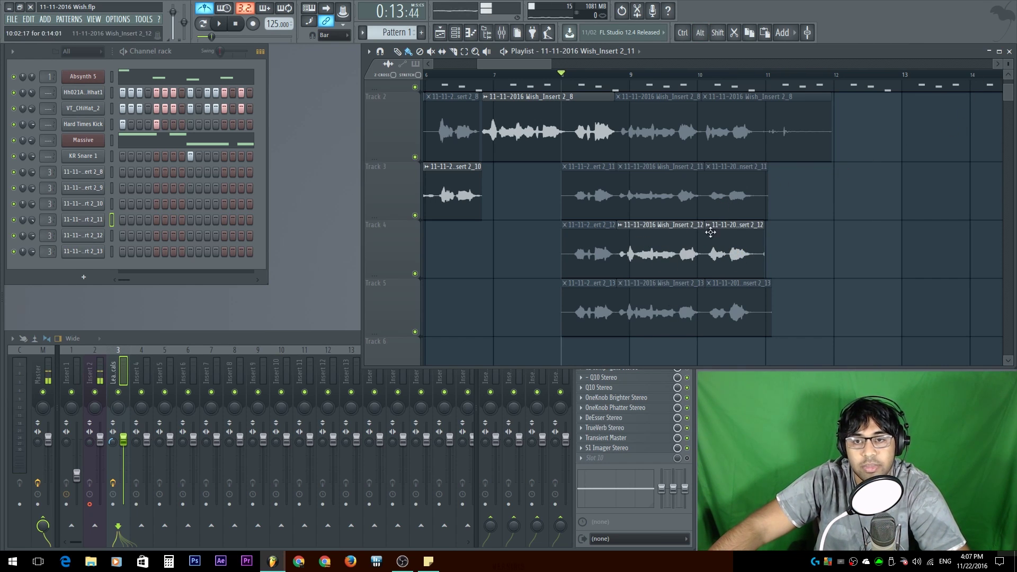
pyautogui.press('space')
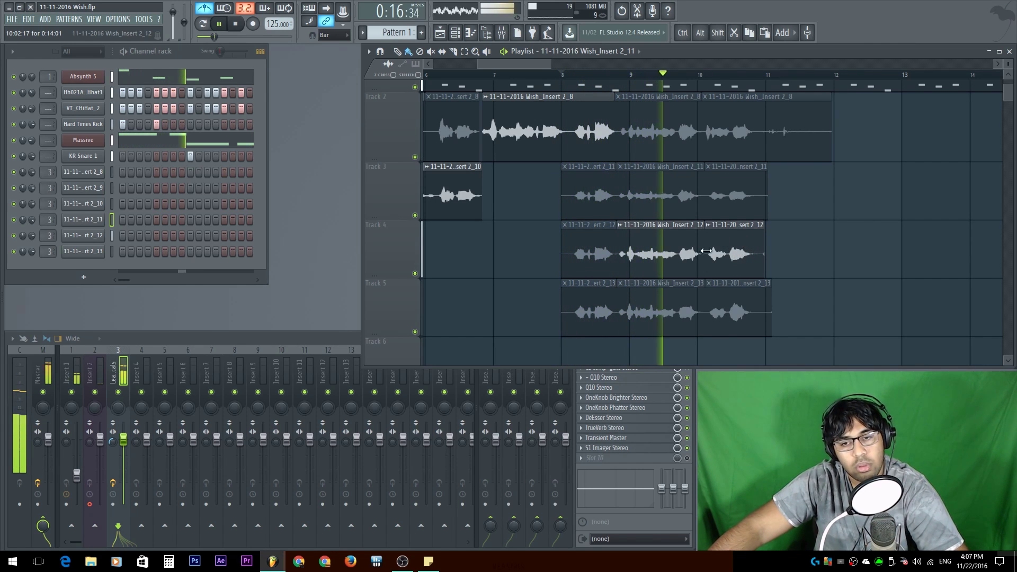
pyautogui.press('space')
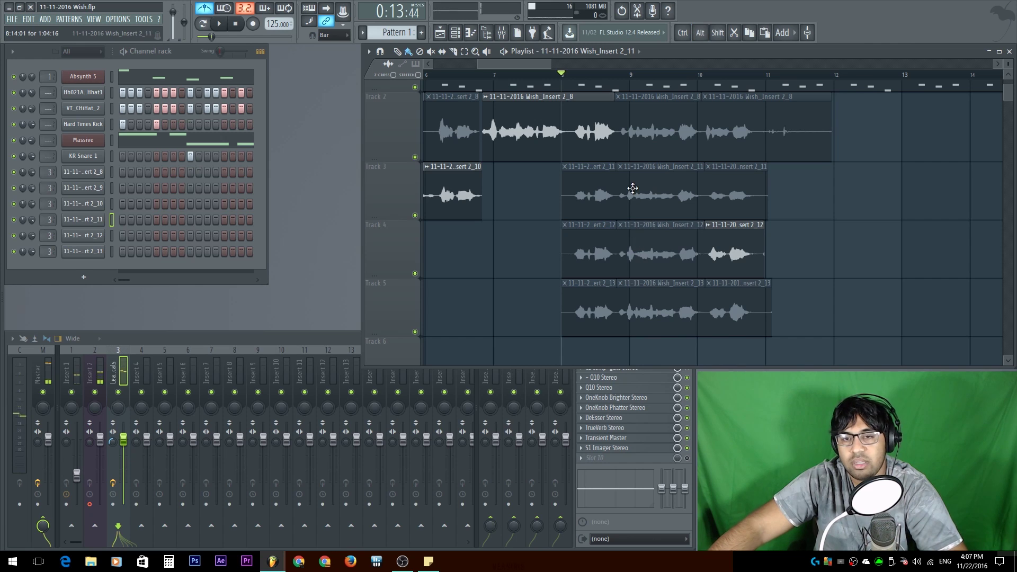
# - Delete Track 4's middle piece and the lead-in pieces on Tracks 3 to 5, then audition Track 3's unmuted middle piece with Track 4's ending
pyautogui.rightClick(650, 249)
pyautogui.rightClick(577, 251)
pyautogui.rightClick(594, 195)
pyautogui.rightClick(588, 313)
pyautogui.press('space')
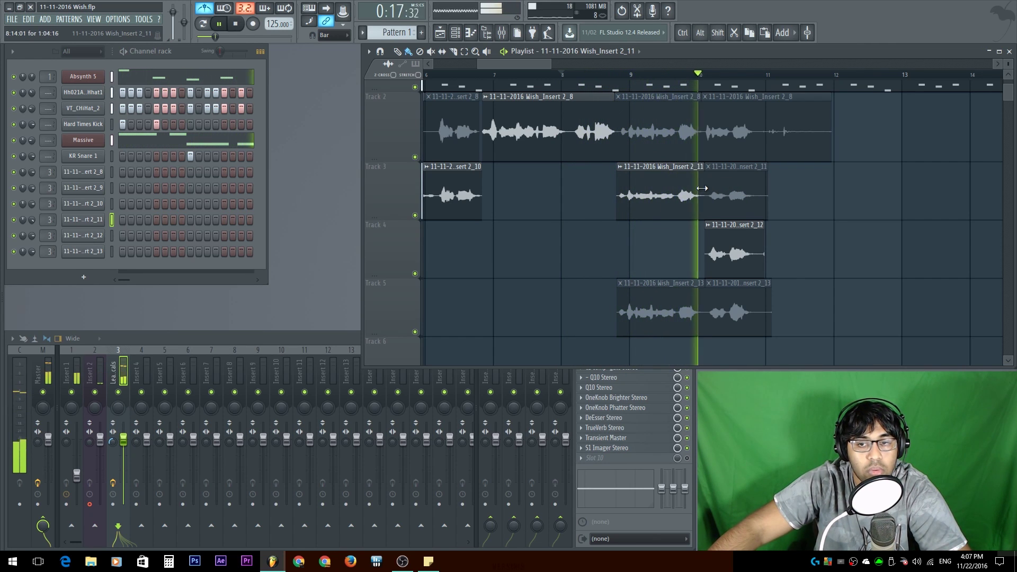
# - Slice the takes on Tracks 3 and 5 between bars 9 and 10, and audition Track 5's slice in place of Track 3's deleted ending
pyautogui.press('space')
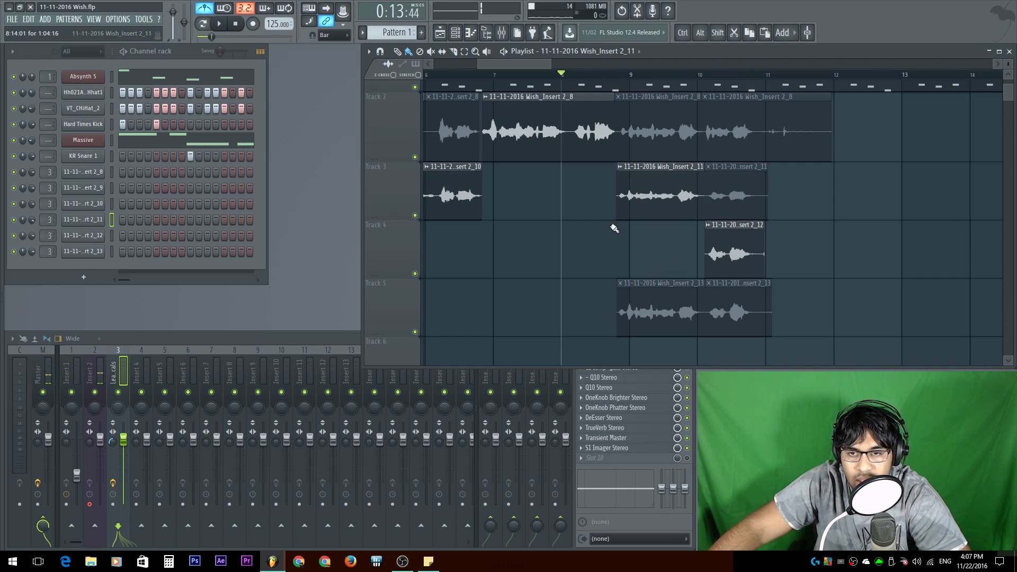
pyautogui.keyDown('alt'); pyautogui.scroll(2, 645, 239); pyautogui.keyUp('alt')
pyautogui.keyDown('ctrl'); pyautogui.scroll(3, 647, 223); pyautogui.keyUp('ctrl')
pyautogui.scroll(-1, 651, 178)
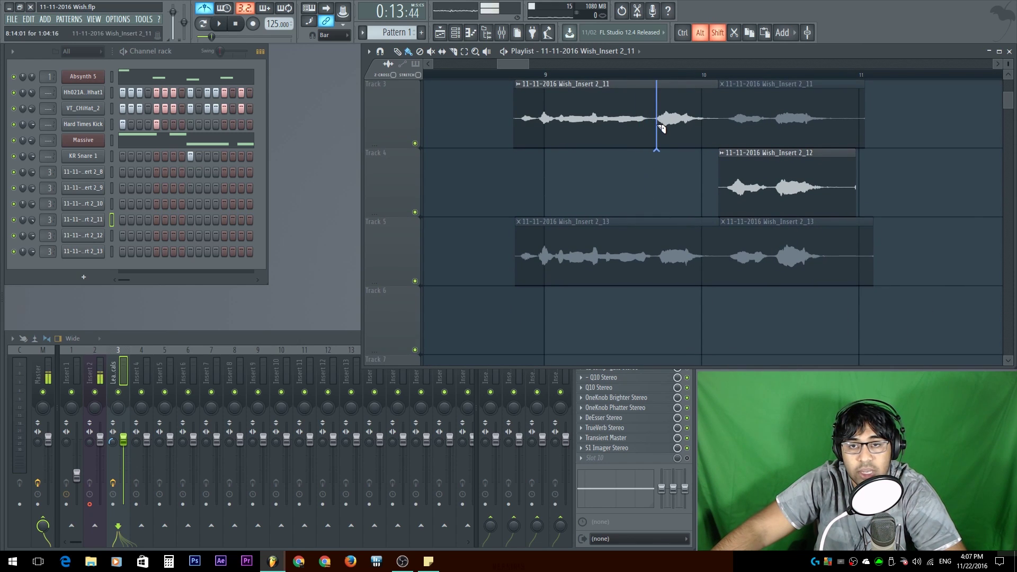
pyautogui.rightClick(684, 123)
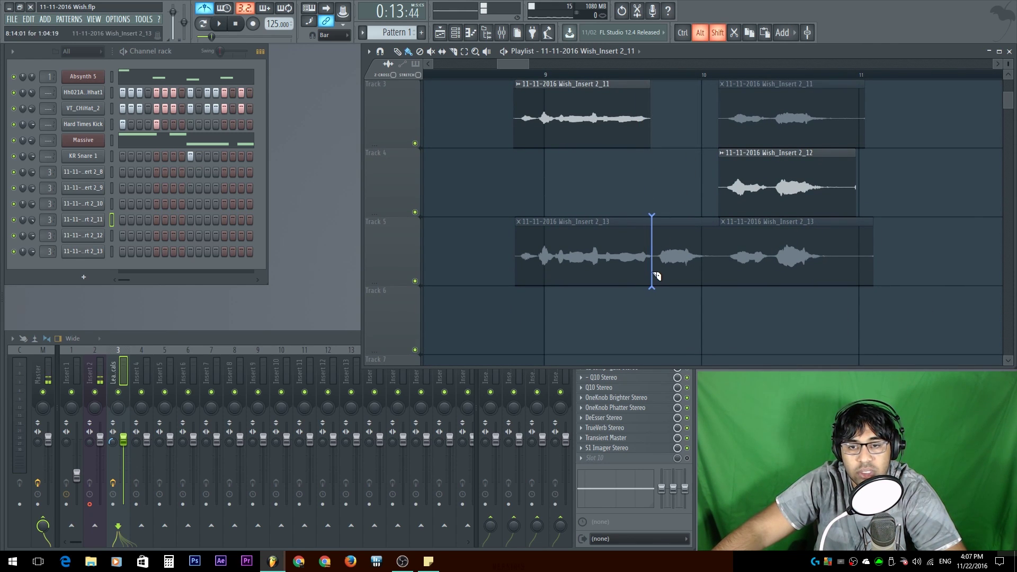
pyautogui.keyDown('alt'); pyautogui.scroll(-2, 669, 145); pyautogui.keyUp('alt')
pyautogui.press('space')
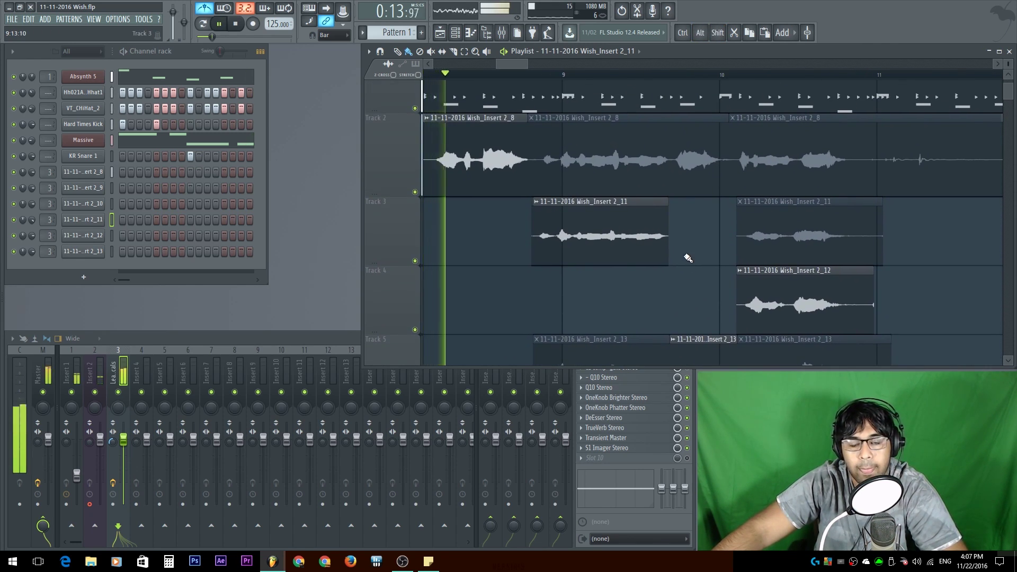
pyautogui.keyDown('alt'); pyautogui.scroll(-1, 679, 248); pyautogui.keyUp('alt')
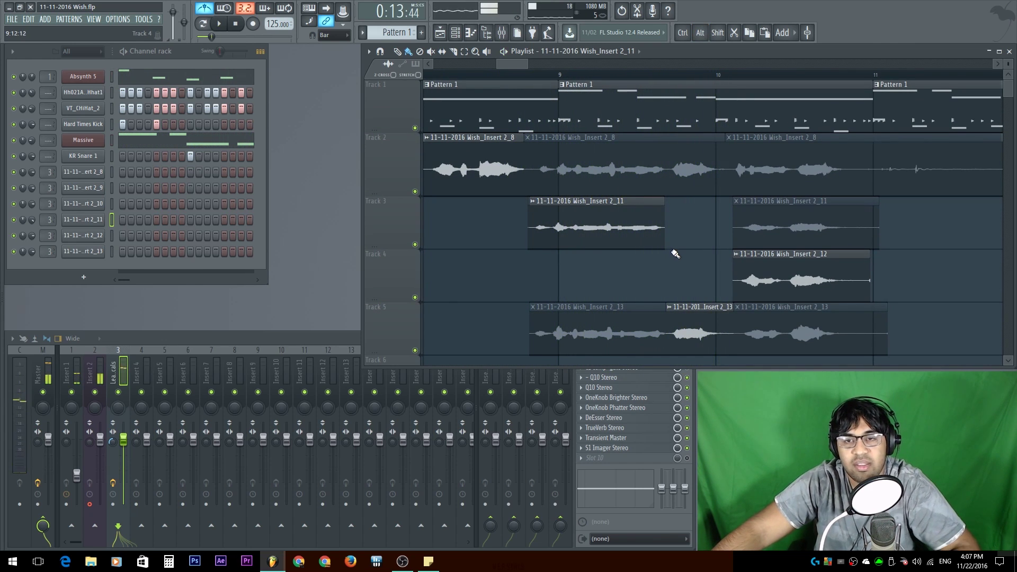
# - Move Track 5's unmuted slice before bar 10 into the gap on Track 3 and audition the joined pieces
pyautogui.keyDown('ctrl'); pyautogui.scroll(4, 669, 260); pyautogui.keyUp('ctrl')
pyautogui.keyDown('alt'); pyautogui.scroll(2, 669, 260); pyautogui.keyUp('alt')
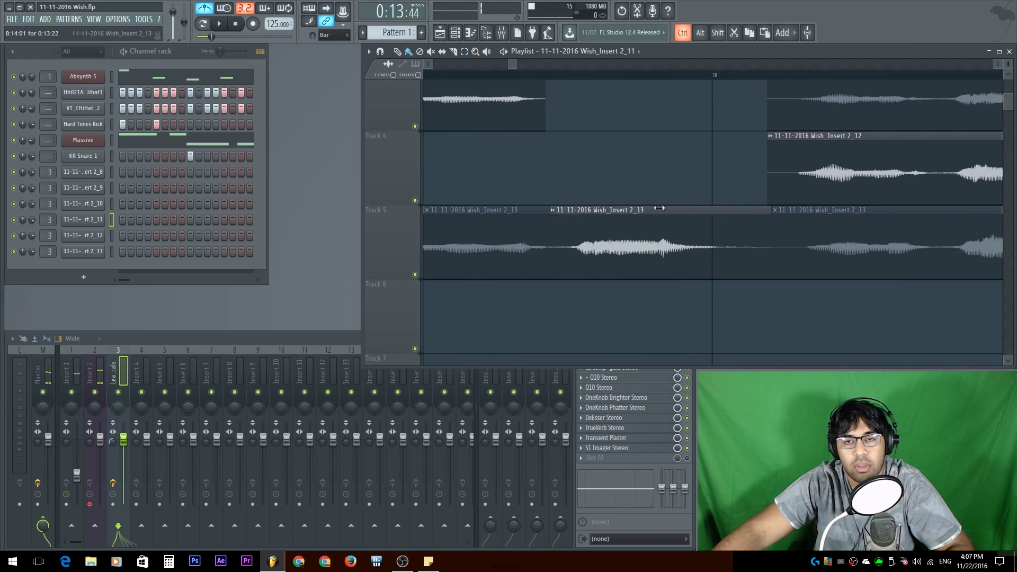
pyautogui.moveTo(774, 297); pyautogui.dragTo(715, 248)
pyautogui.scroll(3, 994, 325)
pyautogui.moveTo(872, 256); pyautogui.dragTo(726, 236)
pyautogui.moveTo(691, 314); pyautogui.dragTo(709, 302)
pyautogui.moveTo(534, 291); pyautogui.dragTo(651, 259)
pyautogui.scroll(-3, 631, 291)
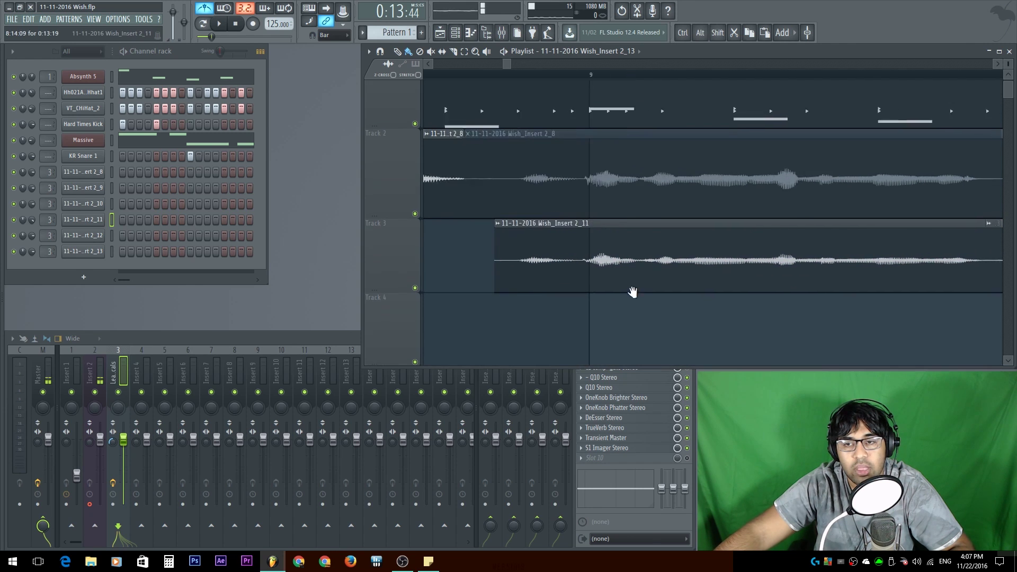
pyautogui.press('space')
pyautogui.scroll(-1, 725, 284)
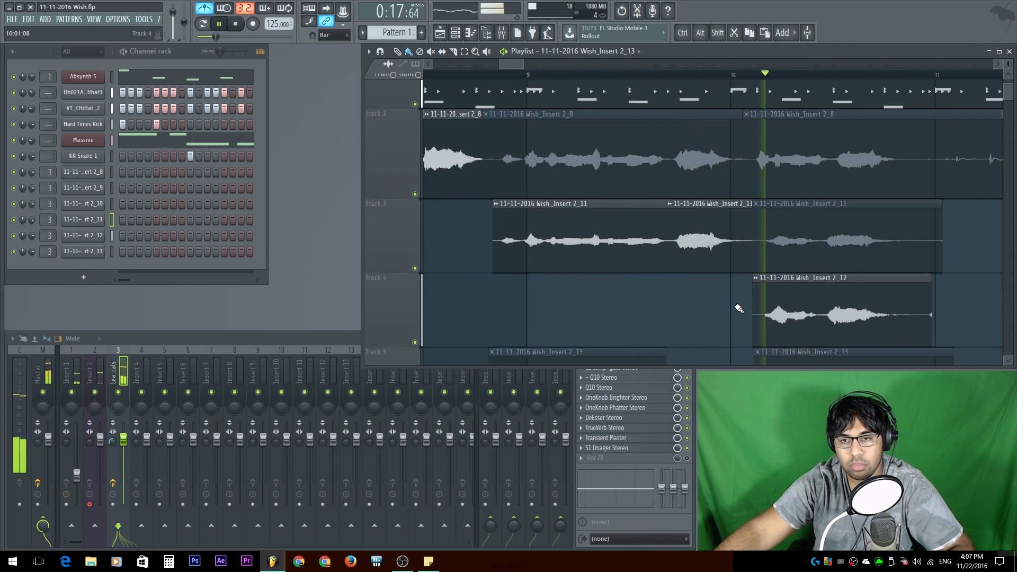
pyautogui.click(527, 76)
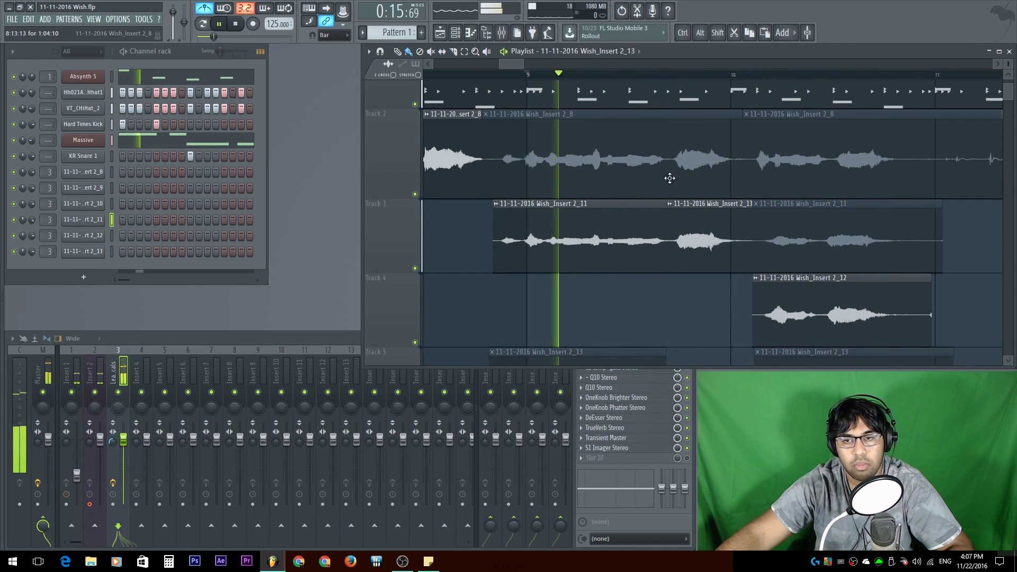
# - Delete Track 4's piece after bar 10, unmute Track 3's matching piece, and audition the line from bar 9
pyautogui.moveTo(726, 229); pyautogui.dragTo(601, 227)
pyautogui.press('space')
pyautogui.moveTo(715, 287); pyautogui.dragTo(671, 183)
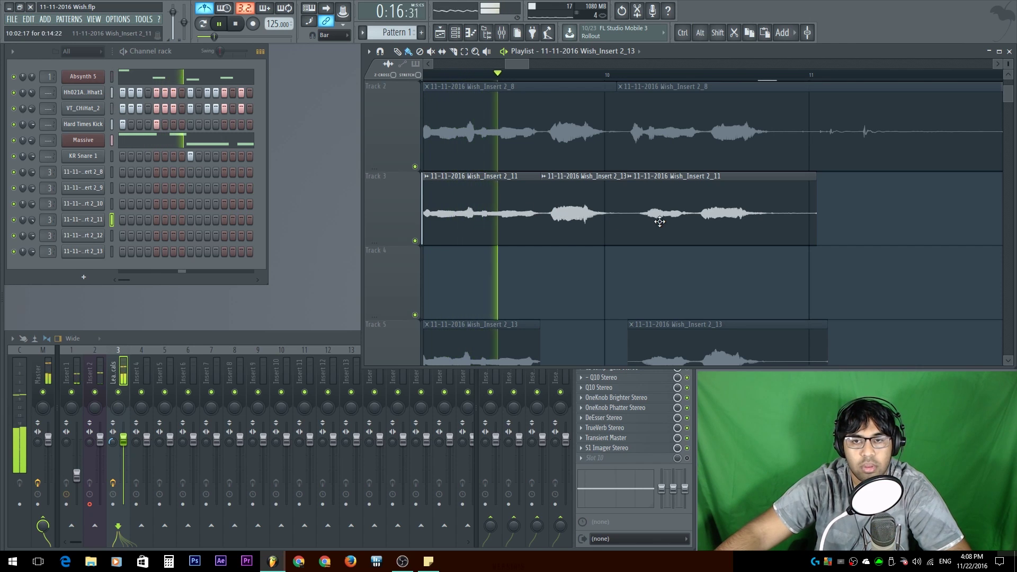
pyautogui.scroll(-3, 659, 219)
pyautogui.scroll(-2, 658, 219)
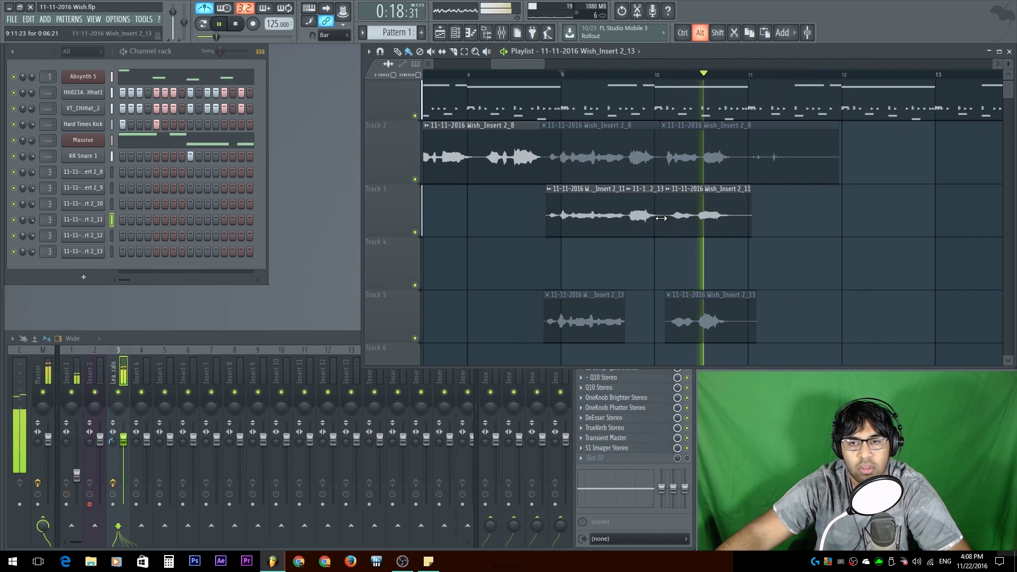
pyautogui.press('space')
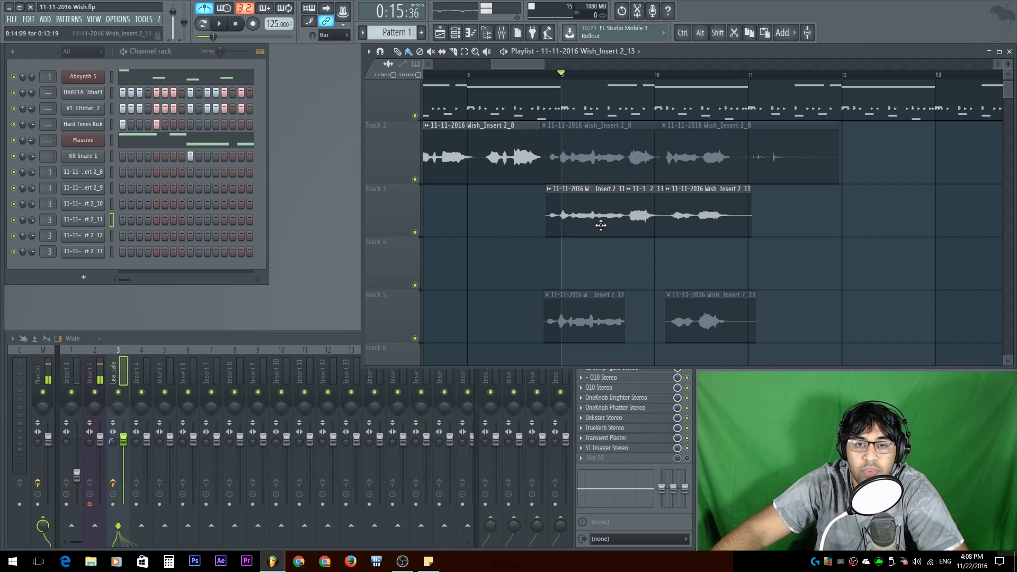
# - Move the Insert 2_13 slice down to Track 4 and audition Track 2's last piece in place of Track 3's
pyautogui.scroll(-1, 597, 245)
pyautogui.scroll(4, 601, 233)
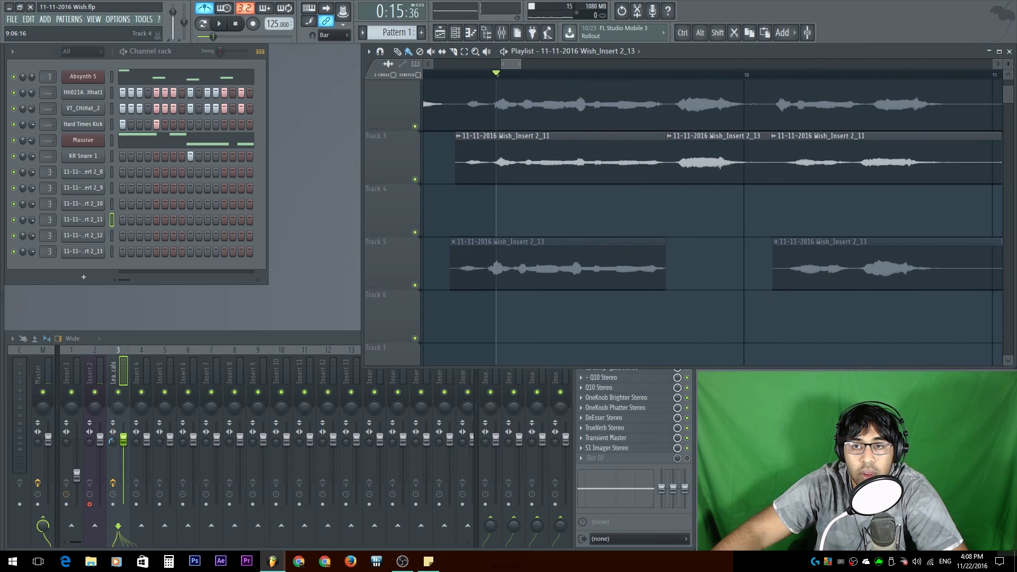
pyautogui.moveTo(688, 169); pyautogui.dragTo(735, 193)
pyautogui.scroll(1, 689, 206)
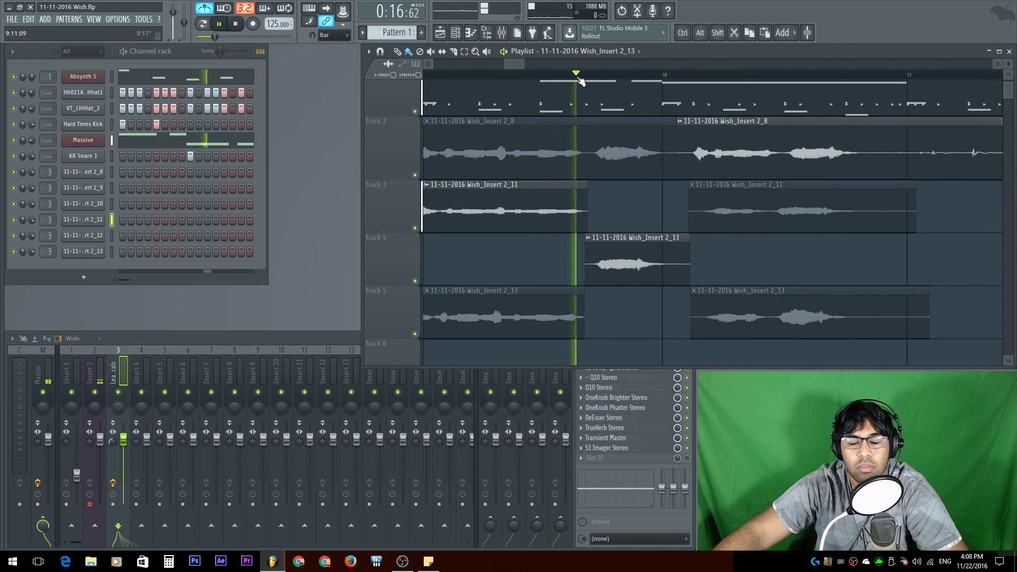
pyautogui.press('space')
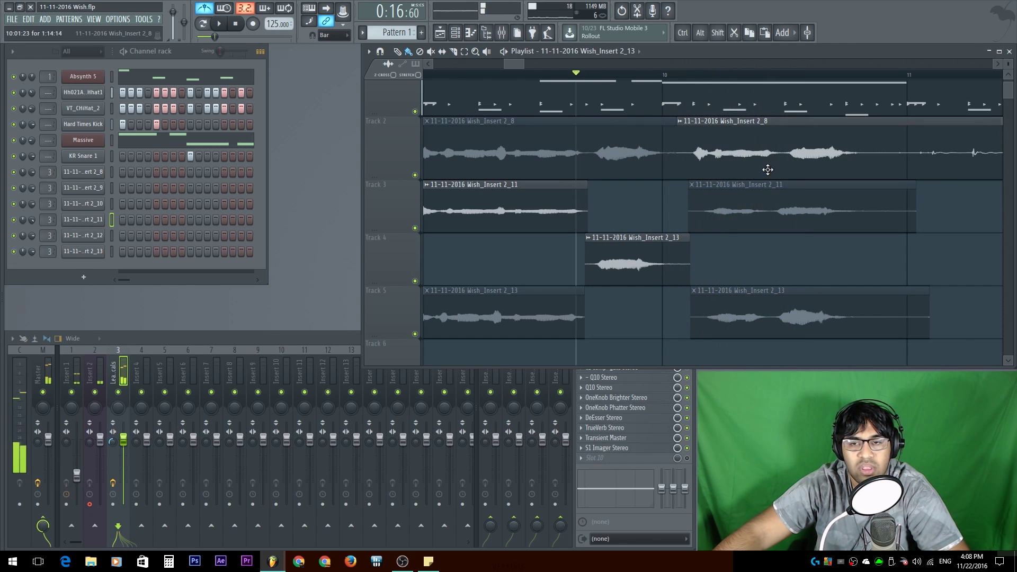
# - Switch back to Track 3's last piece, deleting Track 2's last piece and both muted pieces on Track 5
pyautogui.rightClick(767, 169)
pyautogui.moveTo(647, 268); pyautogui.dragTo(669, 286)
pyautogui.scroll(-2, 647, 268)
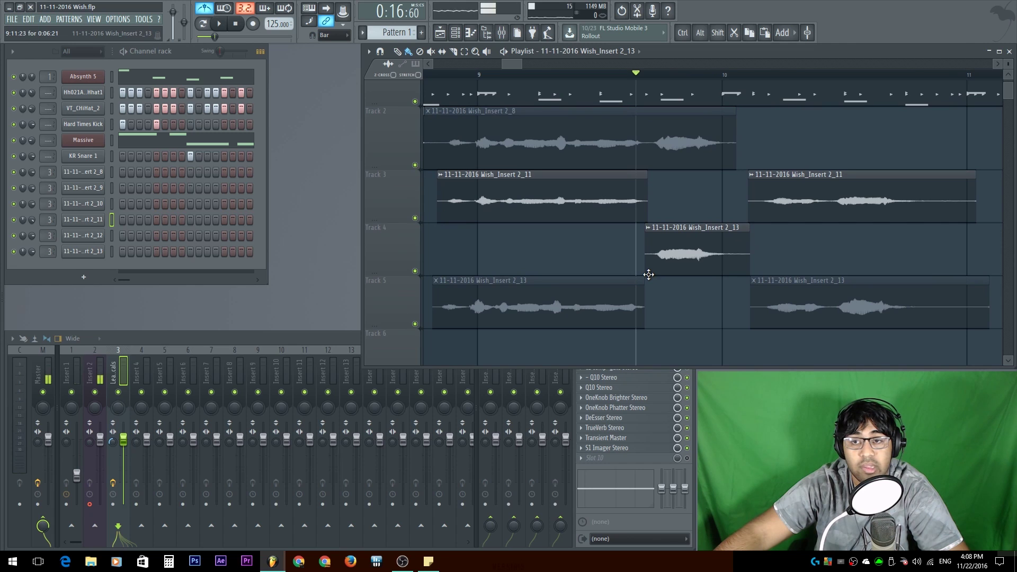
pyautogui.rightClick(778, 317)
pyautogui.rightClick(595, 314)
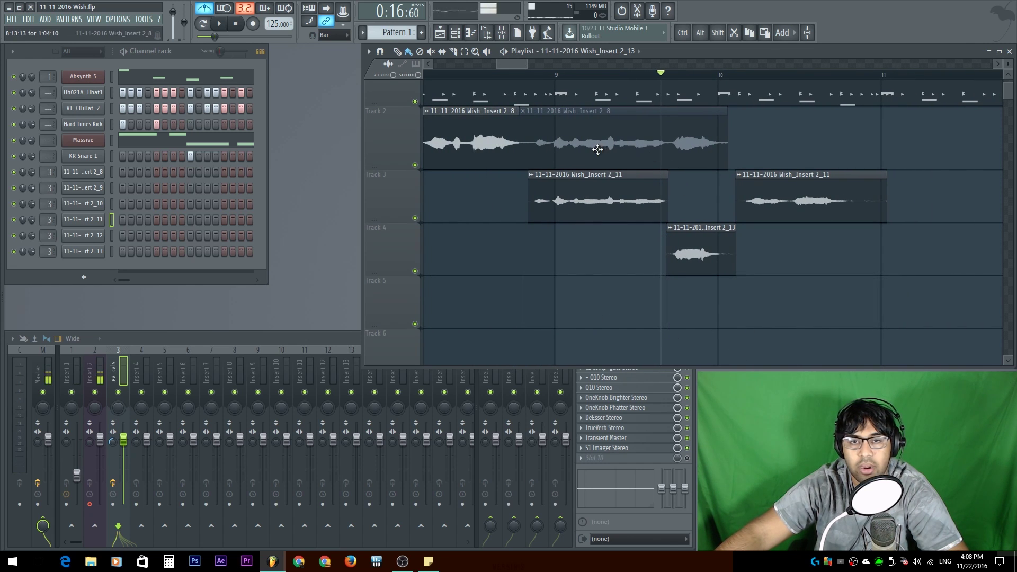
# - Delete all remaining muted pieces on Track 2 and play the combined vocal from bar 2
pyautogui.scroll(-8, 563, 132)
pyautogui.scroll(2, 434, 85)
pyautogui.click(439, 79)
pyautogui.scroll(3, 442, 85)
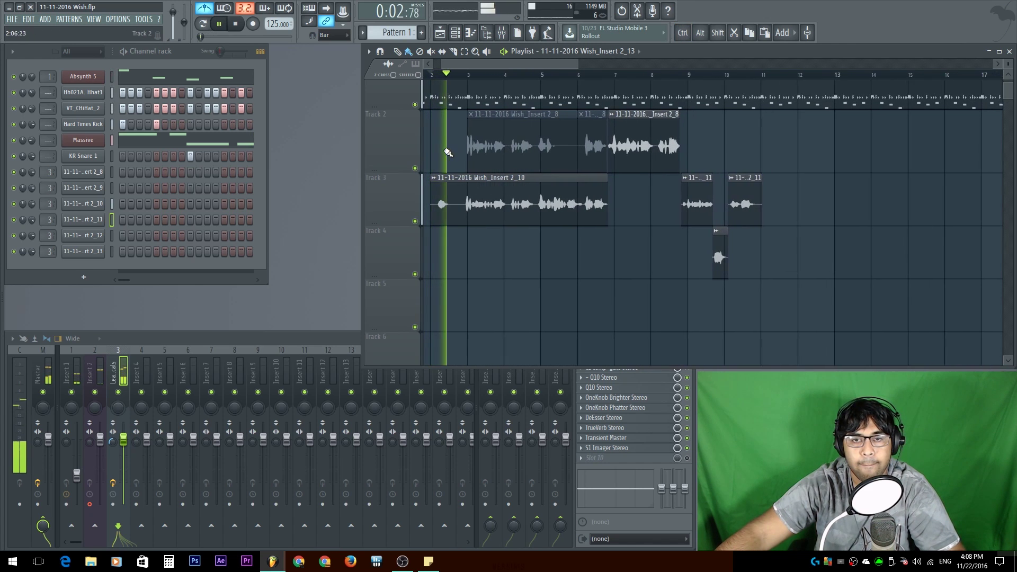
pyautogui.rightClick(596, 174)
pyautogui.rightClick(615, 169)
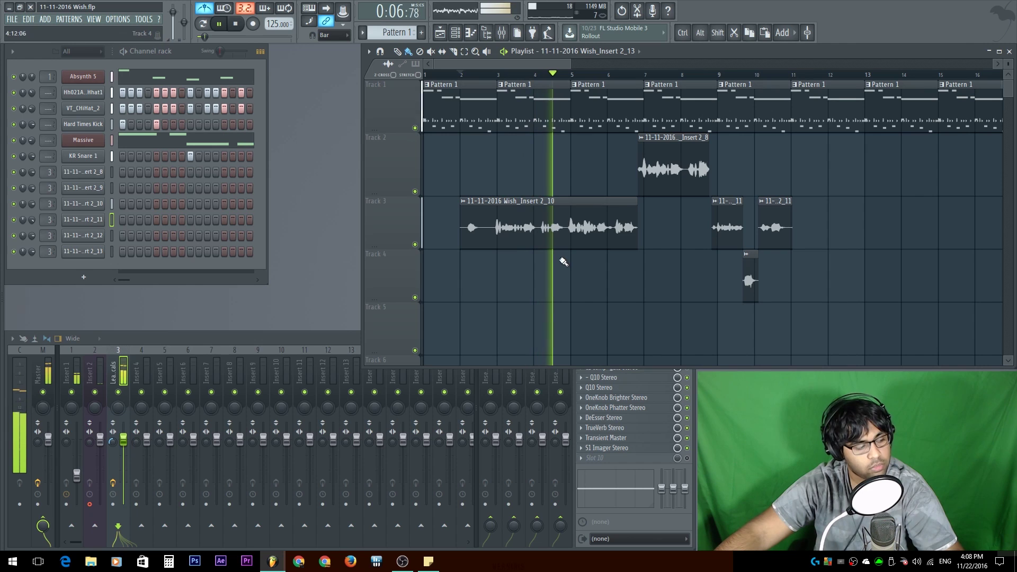
# - Listen to the combined vocal with the lyrics note open, close the note, and replay the vocal from bar 6
pyautogui.click(428, 561)
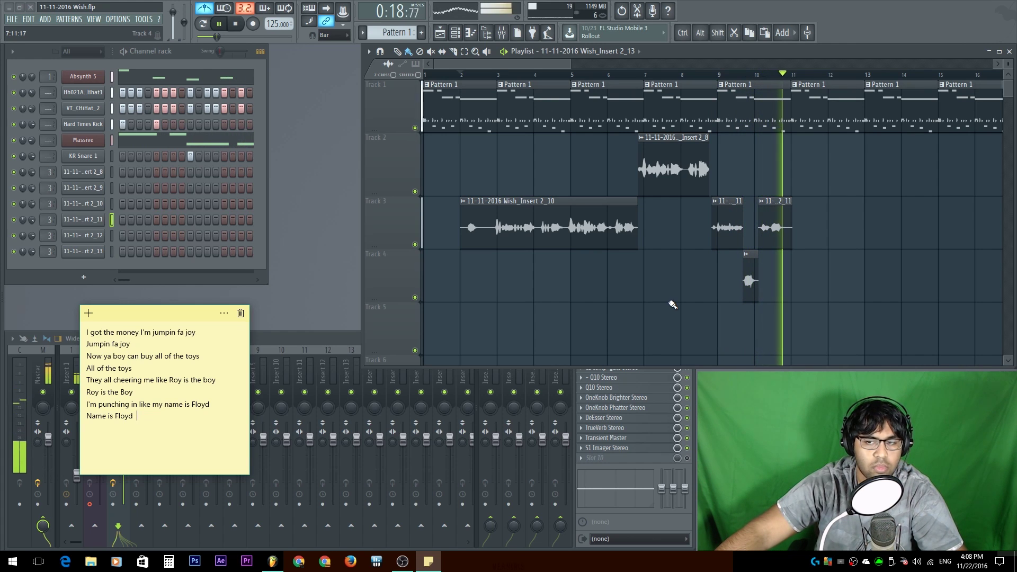
pyautogui.click(671, 303)
pyautogui.press('space')
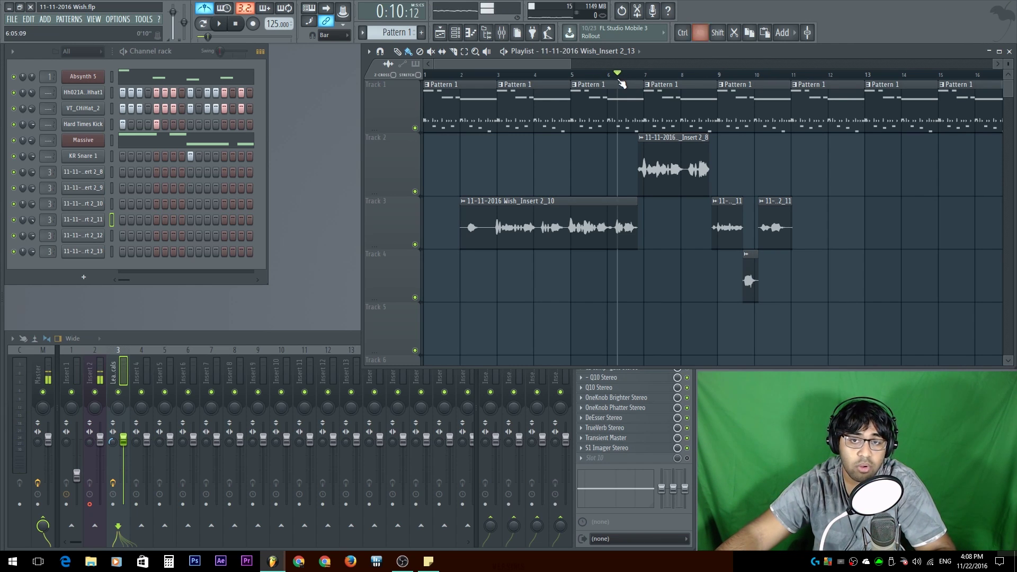
pyautogui.press('space')
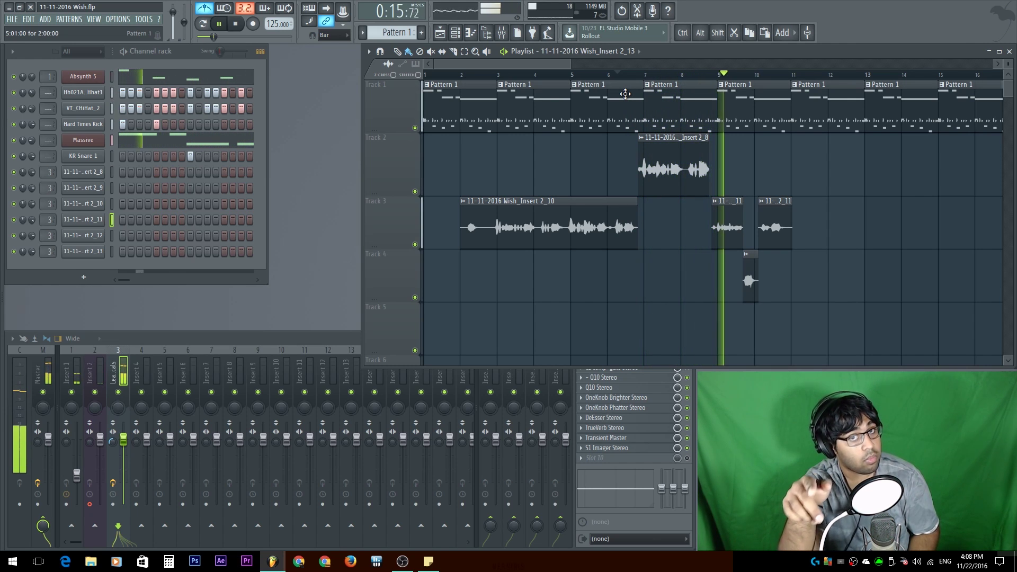
pyautogui.press('space')
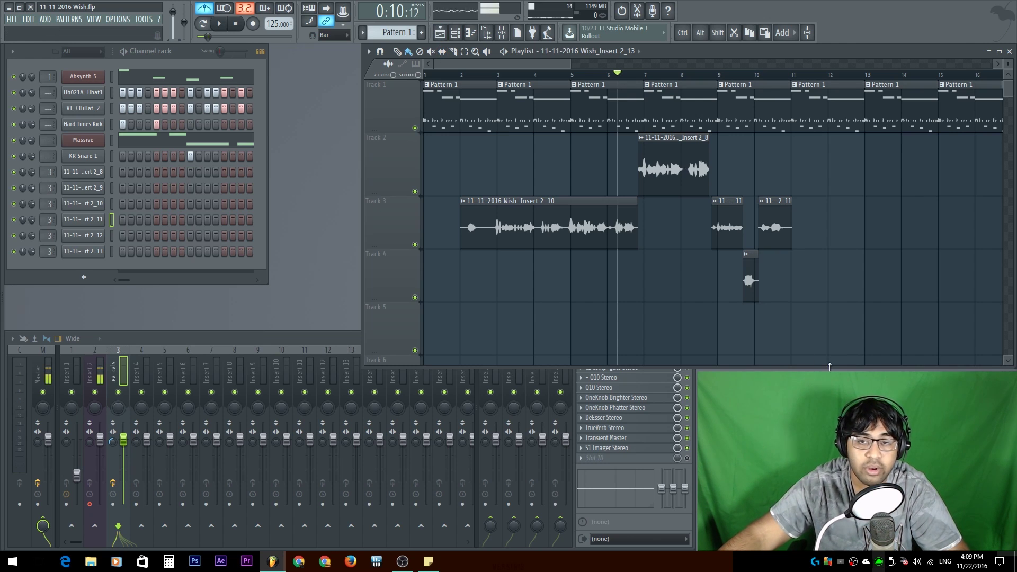
# - Extend Track 2's clip slightly past bar 9, trim the start of Track 3's next clip to bar 9, and audition the transition
pyautogui.scroll(6, 729, 299)
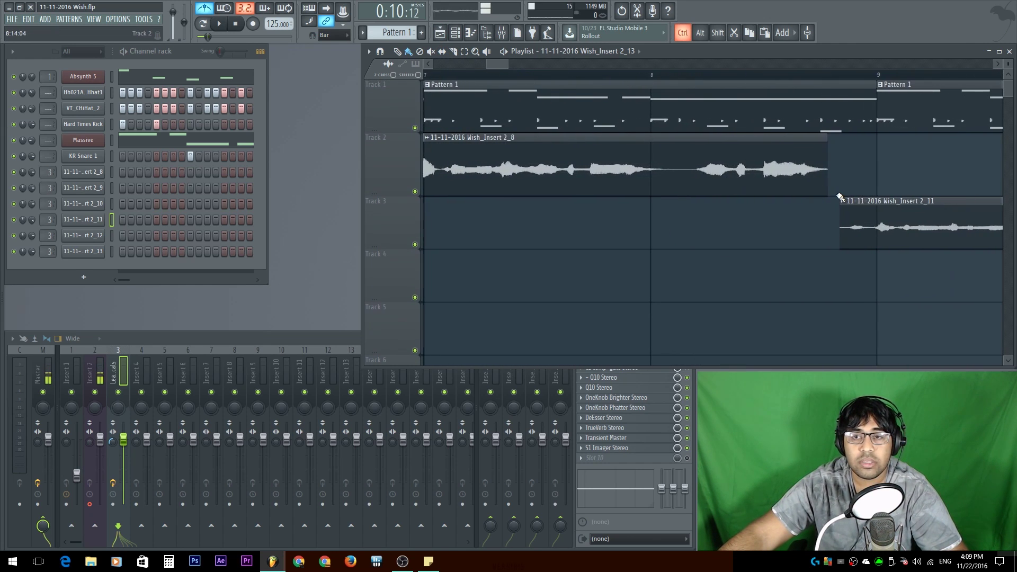
pyautogui.hscroll(2, 842, 200)
pyautogui.moveTo(788, 149); pyautogui.dragTo(822, 159)
pyautogui.scroll(3, 698, 211)
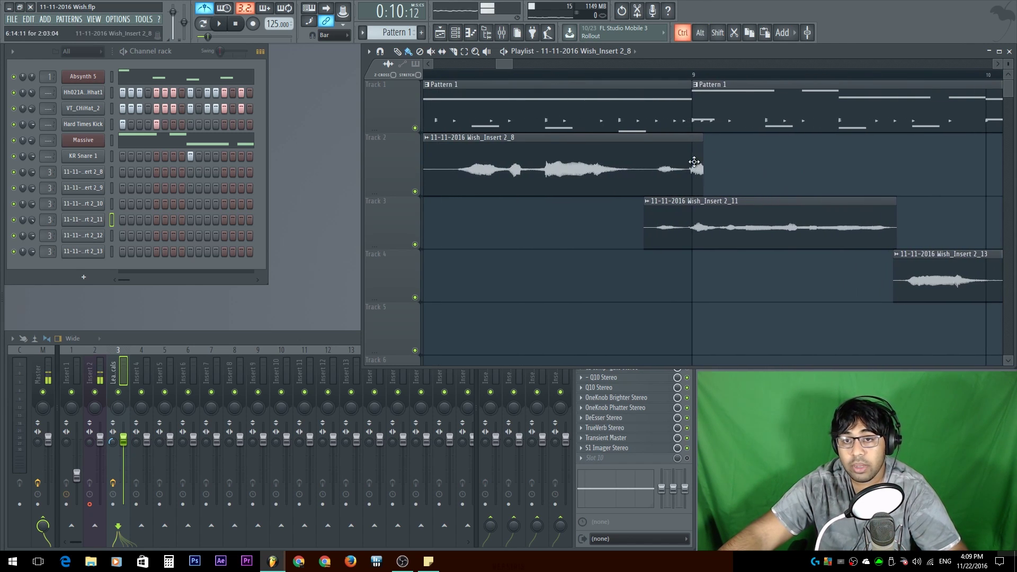
pyautogui.rightClick(688, 229)
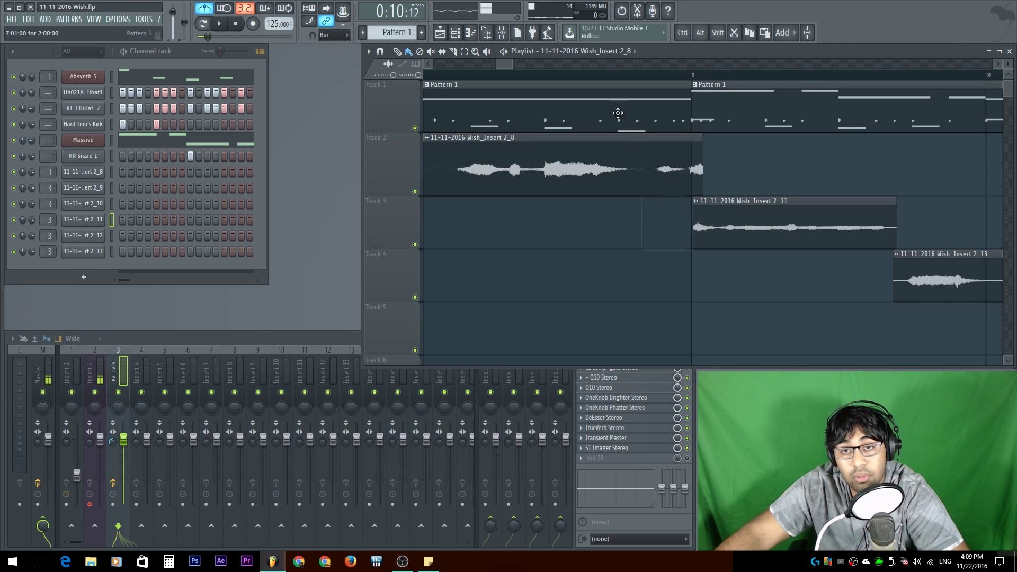
pyautogui.click(548, 78)
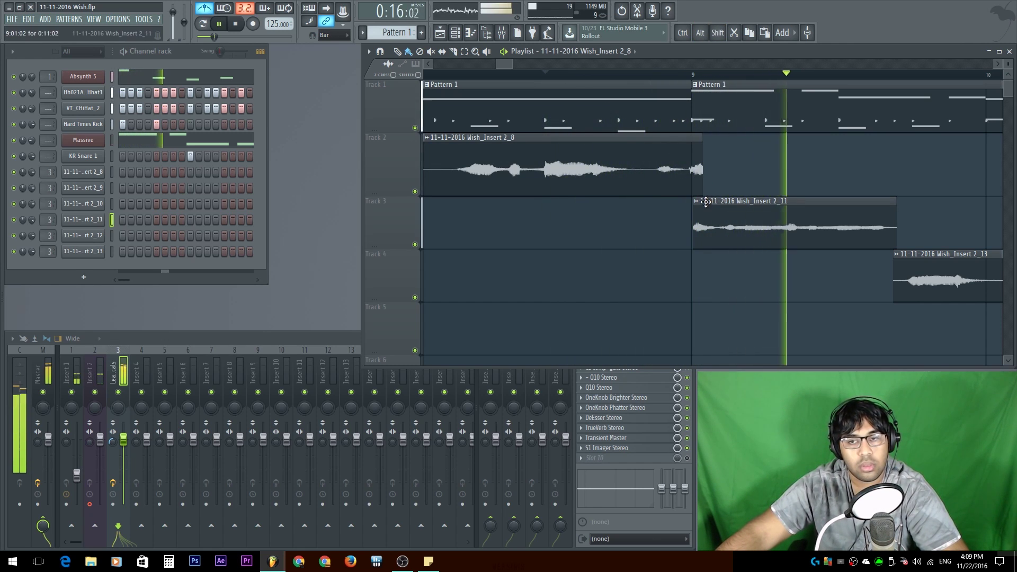
pyautogui.press('space')
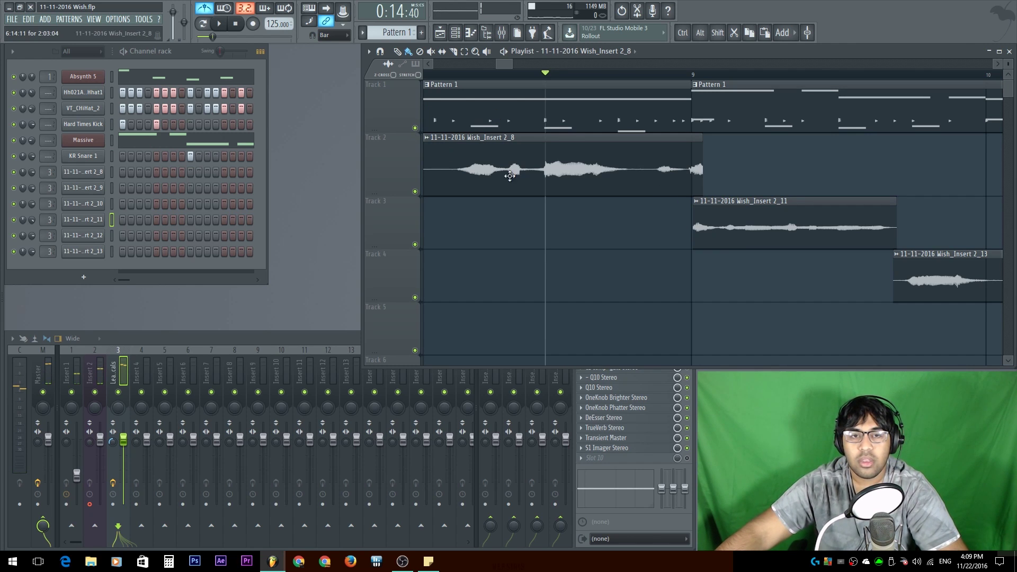
# - Slice Track 2's clip shortly before bar 9, in the silence ahead of its final word
pyautogui.moveTo(736, 179); pyautogui.dragTo(674, 193)
pyautogui.scroll(-5, 674, 194)
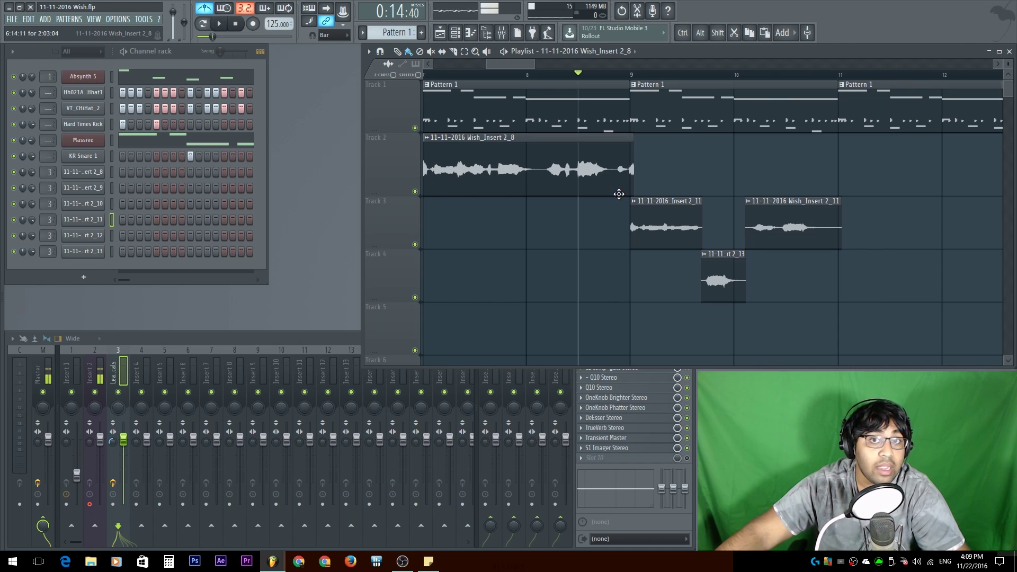
pyautogui.scroll(-3, 624, 195)
pyautogui.moveTo(635, 180); pyautogui.dragTo(576, 197)
pyautogui.scroll(3, 575, 190)
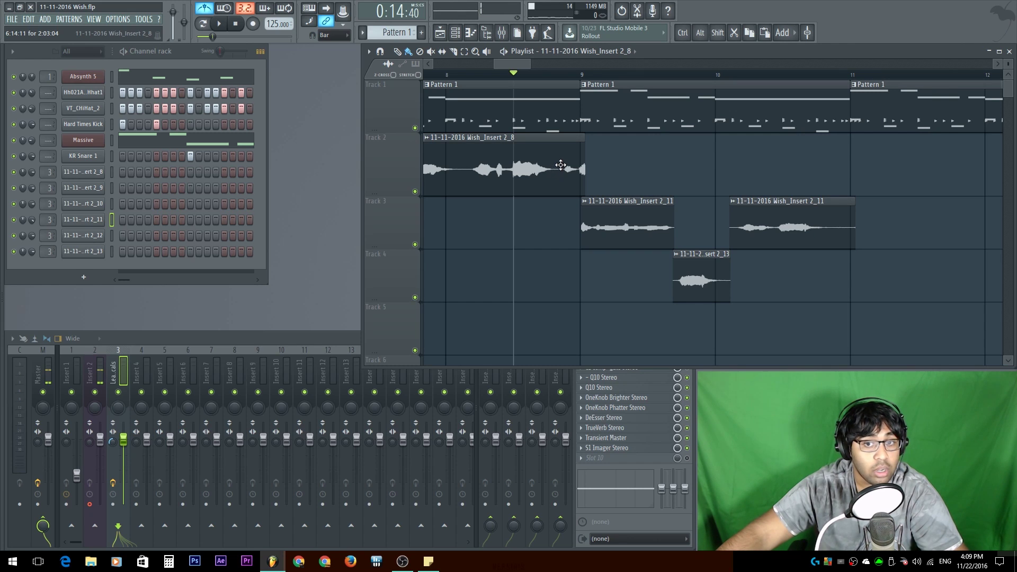
pyautogui.scroll(2, 559, 165)
pyautogui.keyDown('alt'); pyautogui.keyDown('shift'); pyautogui.click(545, 166); pyautogui.keyUp('shift'); pyautogui.keyUp('alt')
# - Make Track 2's short end piece unique and open the channel settings of the longer piece before it
pyautogui.rightClick(548, 139)
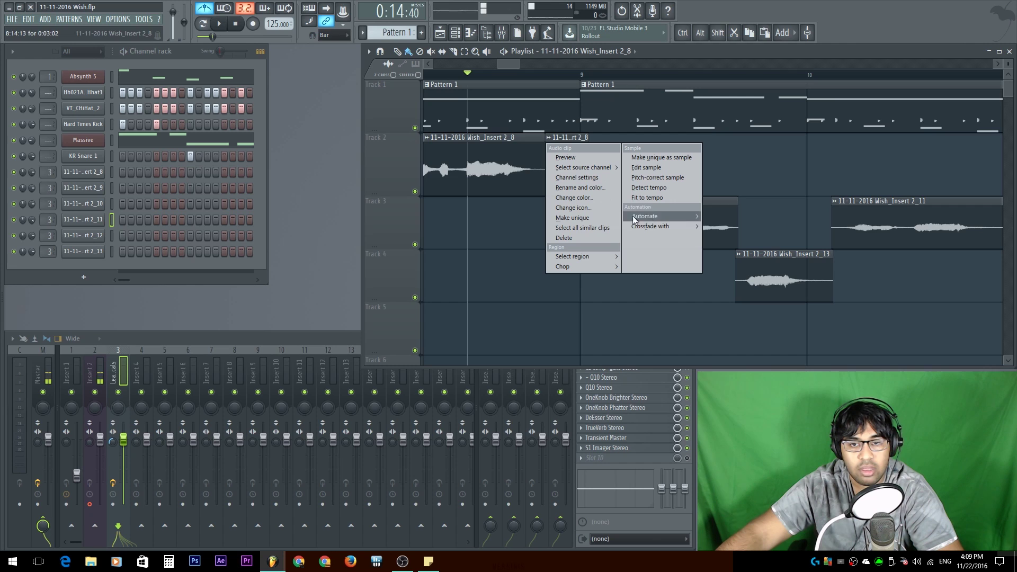
pyautogui.click(449, 246)
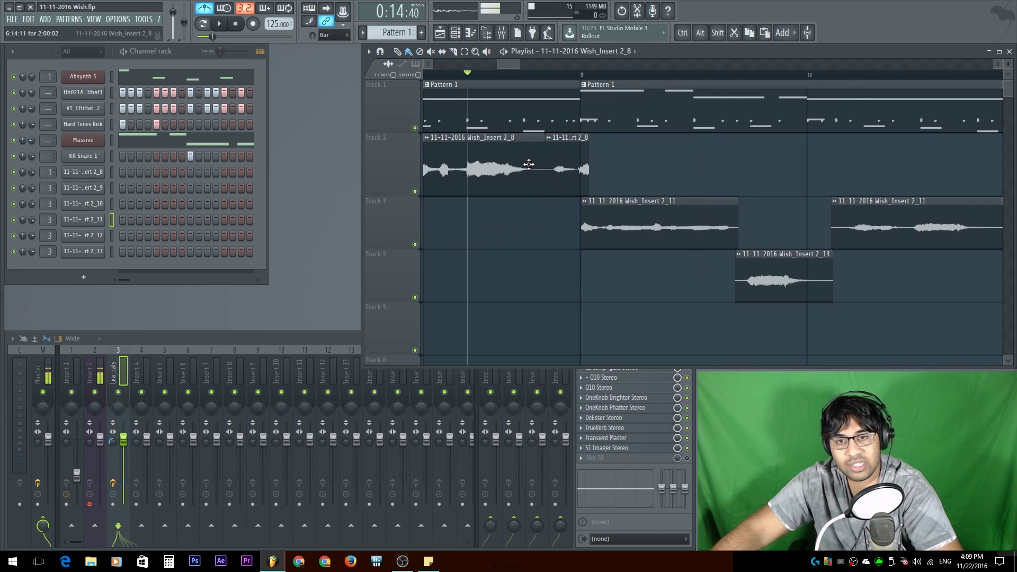
pyautogui.rightClick(553, 144)
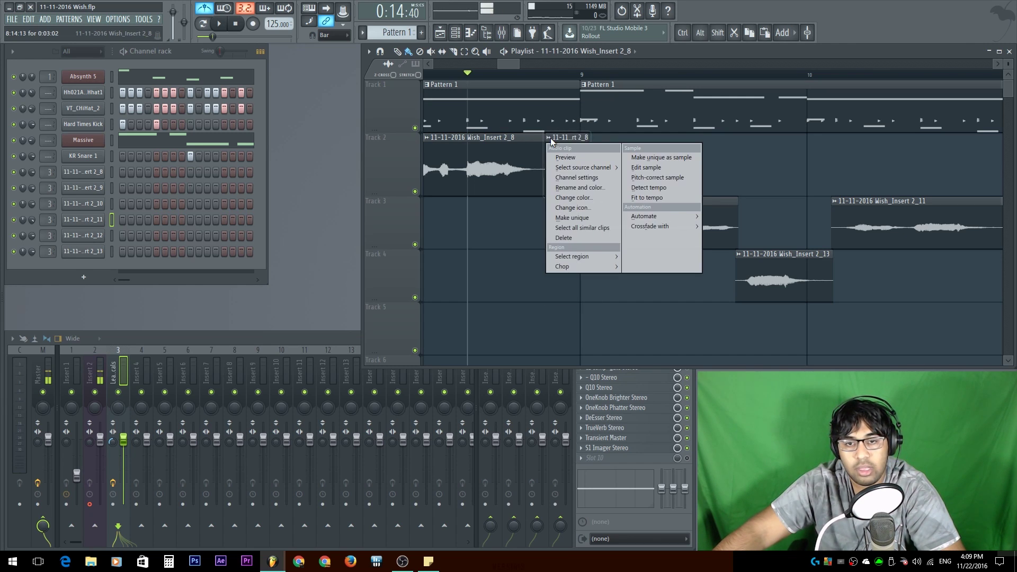
pyautogui.click(579, 219)
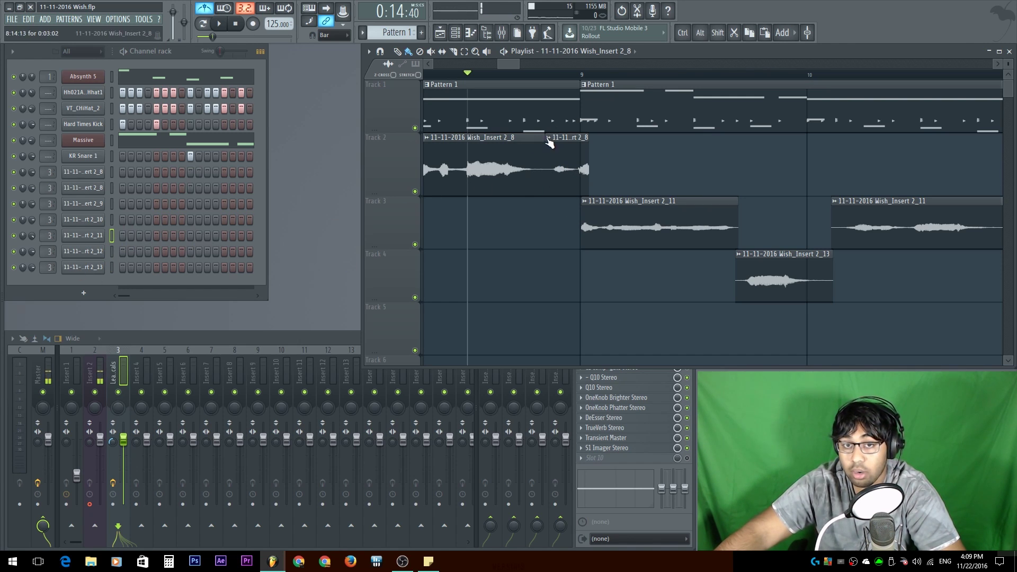
pyautogui.doubleClick(490, 161)
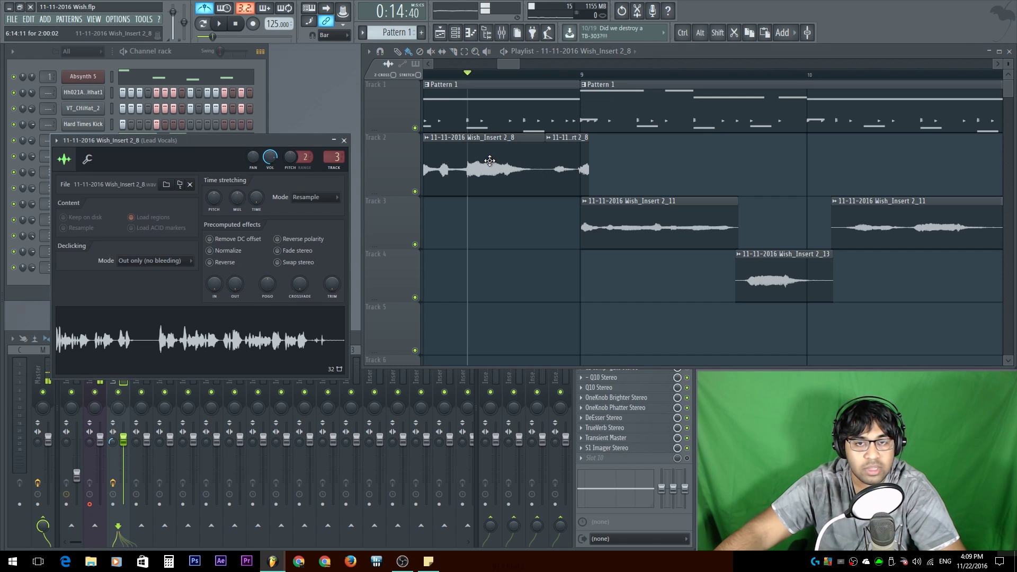
# - Review the channel settings of Track 2's longer piece once more and close them
pyautogui.click(345, 141)
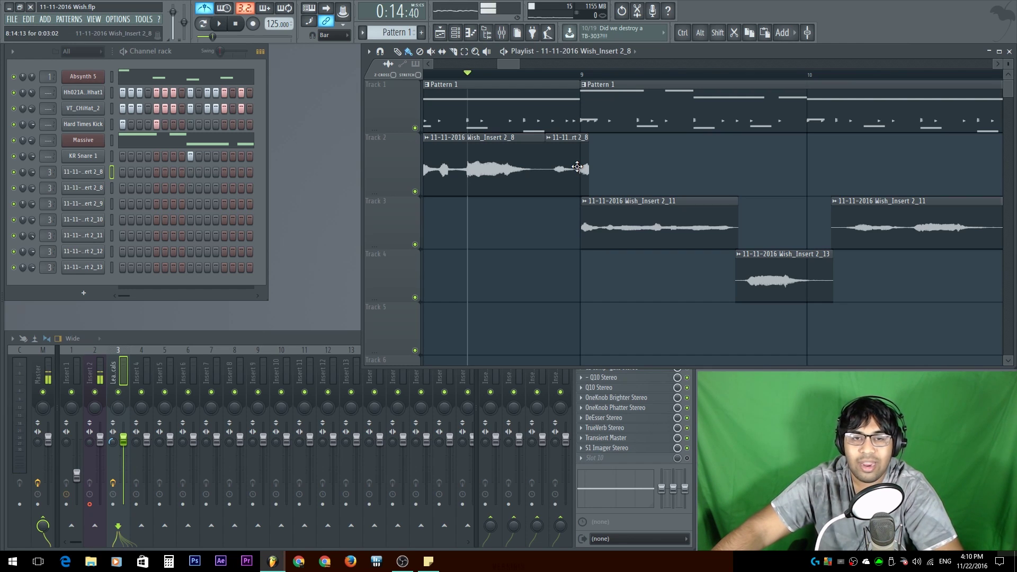
pyautogui.doubleClick(516, 161)
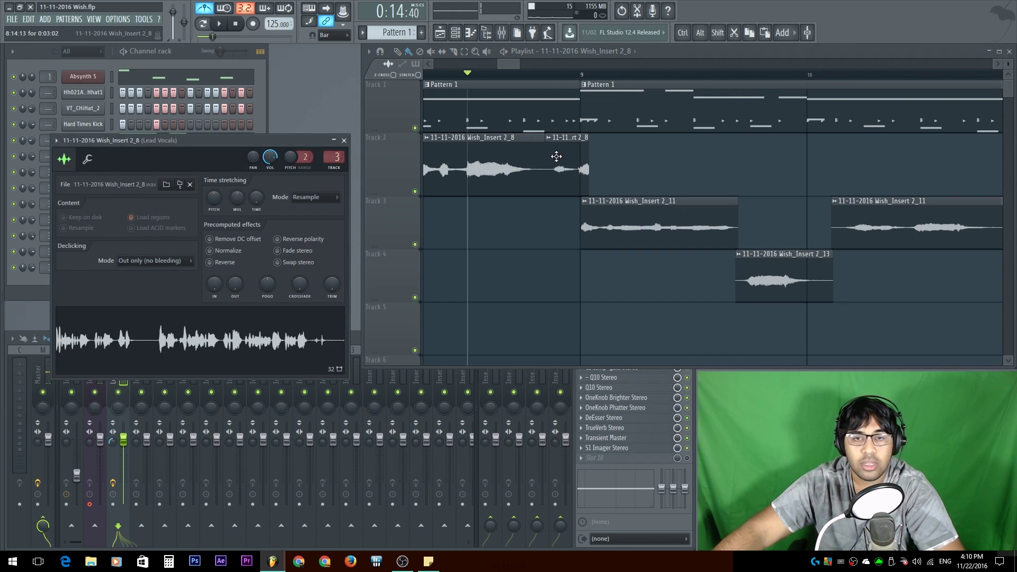
pyautogui.click(345, 141)
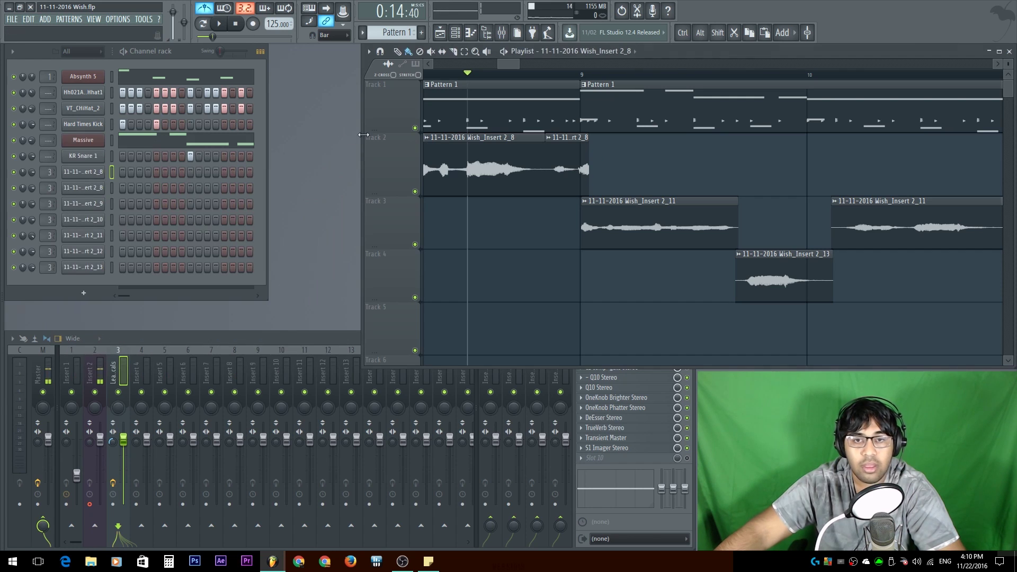
# - Create a crossfade from Track 2's short end piece to the 11-11-2016 Wish_Insert 2_11 clip
pyautogui.click(548, 138)
pyautogui.click(540, 138)
pyautogui.click(541, 139)
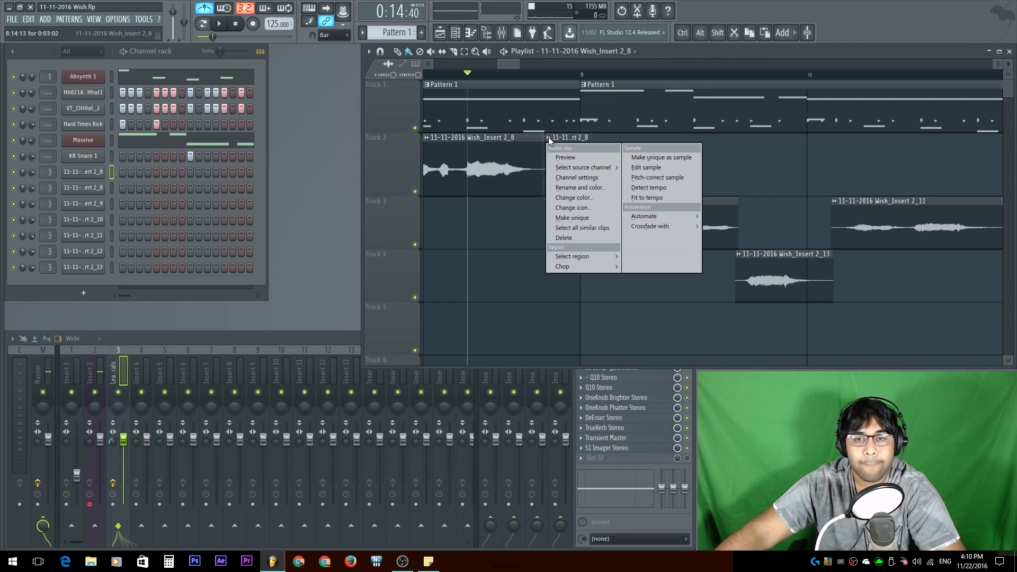
pyautogui.moveTo(674, 227)
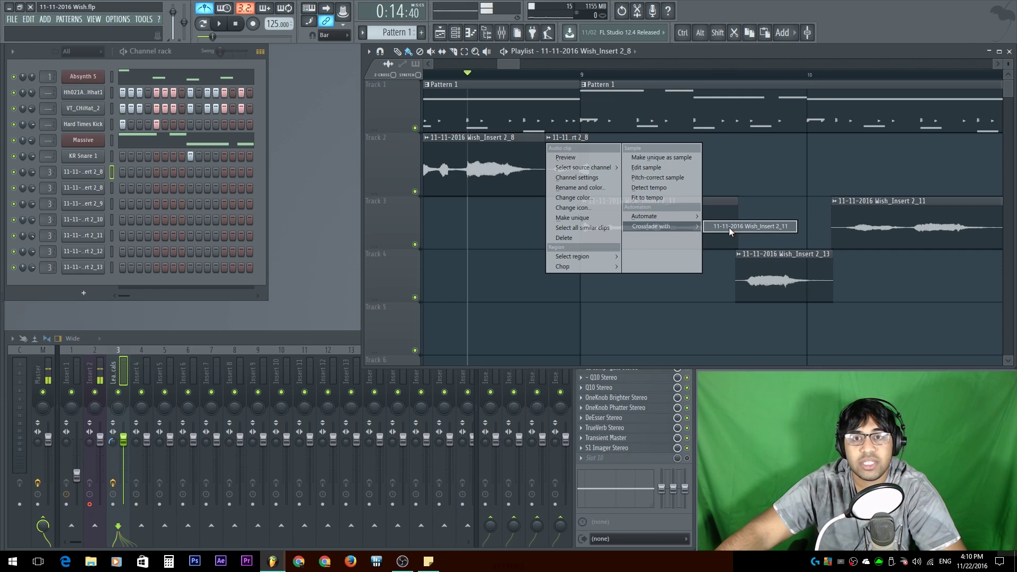
pyautogui.click(728, 227)
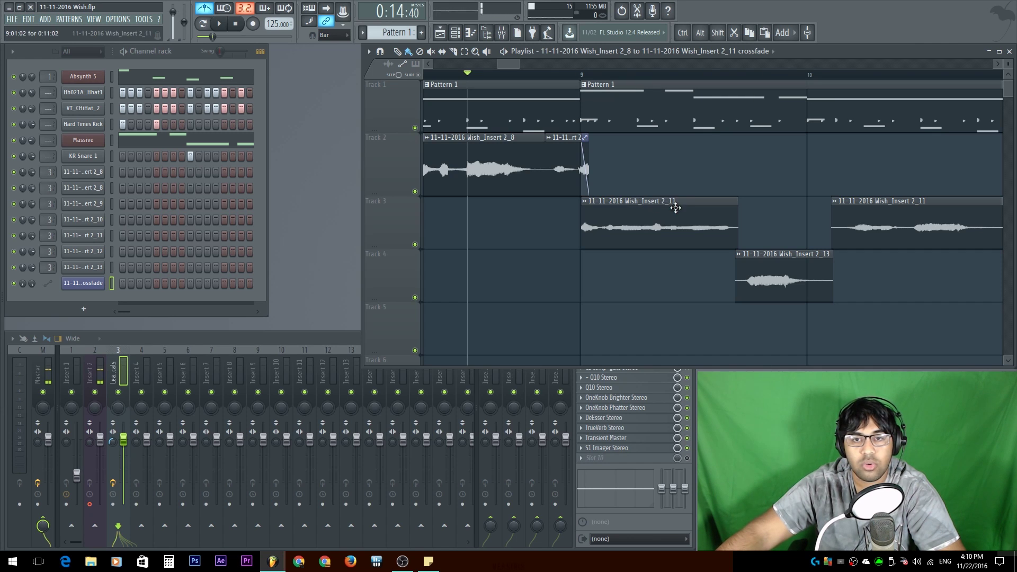
# - Audition the crossfade at bar 9, replaying it from just before the start of Track 2's short end piece
pyautogui.scroll(3, 577, 191)
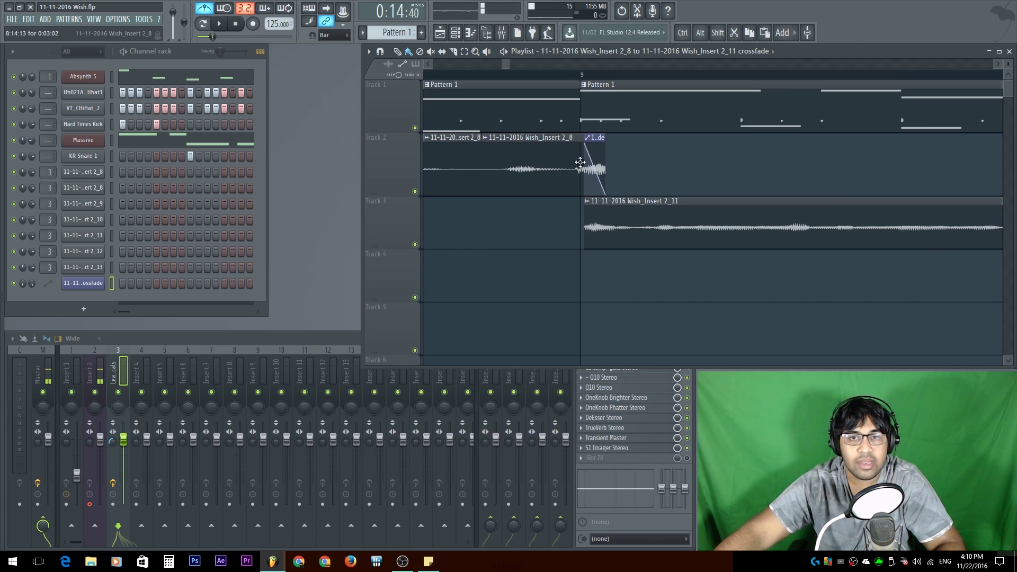
pyautogui.scroll(-3, 659, 234)
pyautogui.scroll(-2, 659, 207)
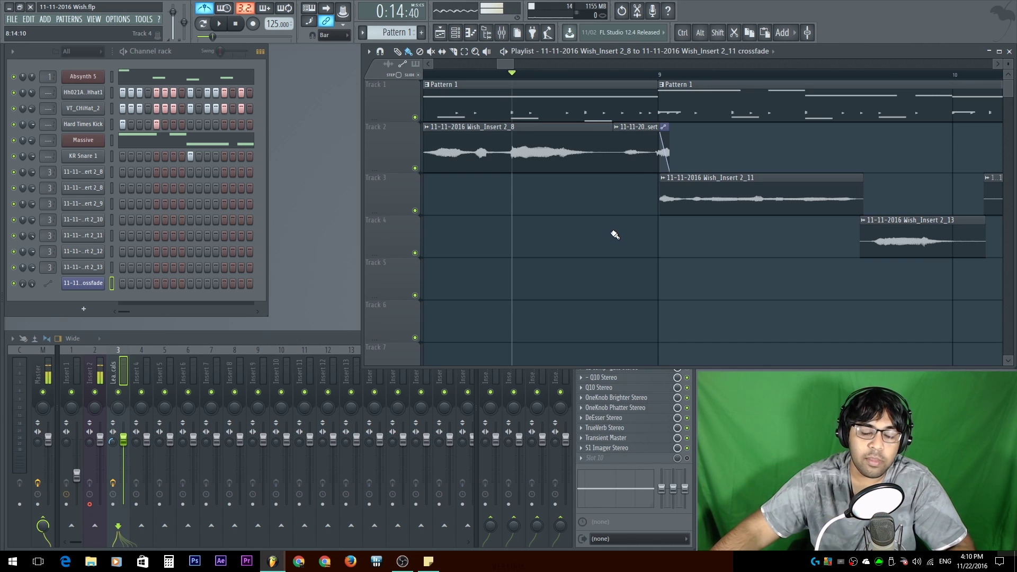
pyautogui.press('space')
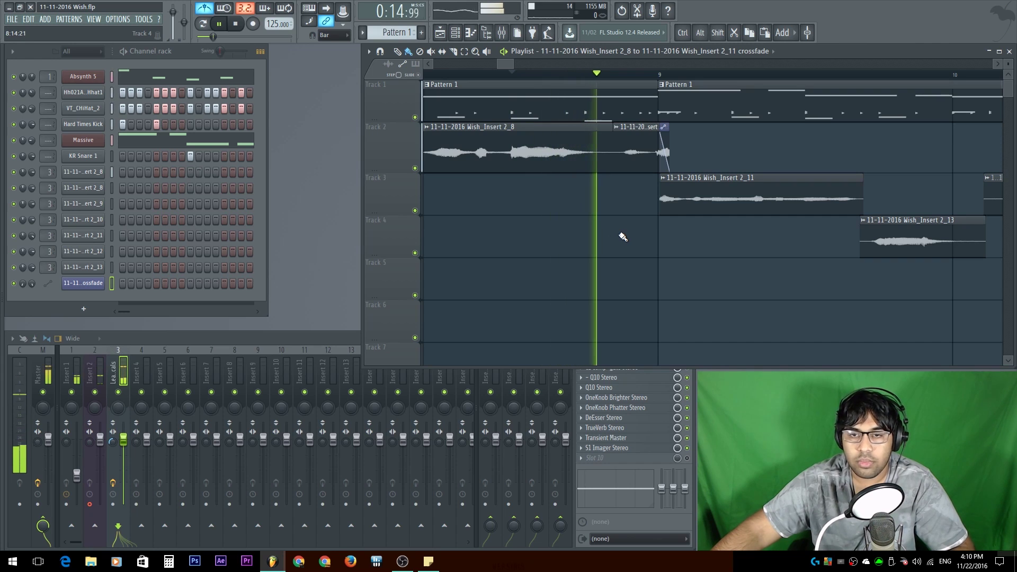
pyautogui.click(616, 79)
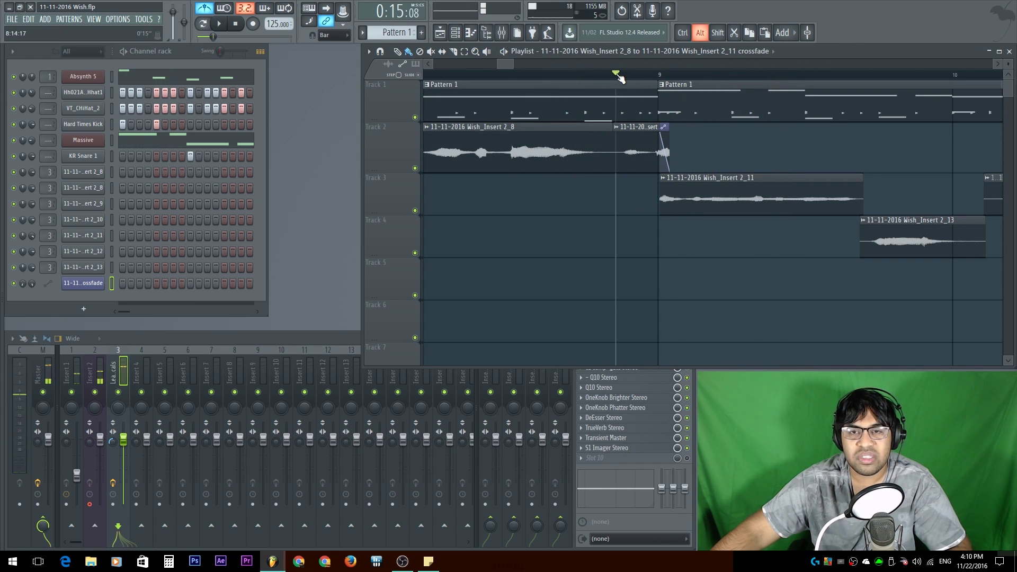
pyautogui.press('space')
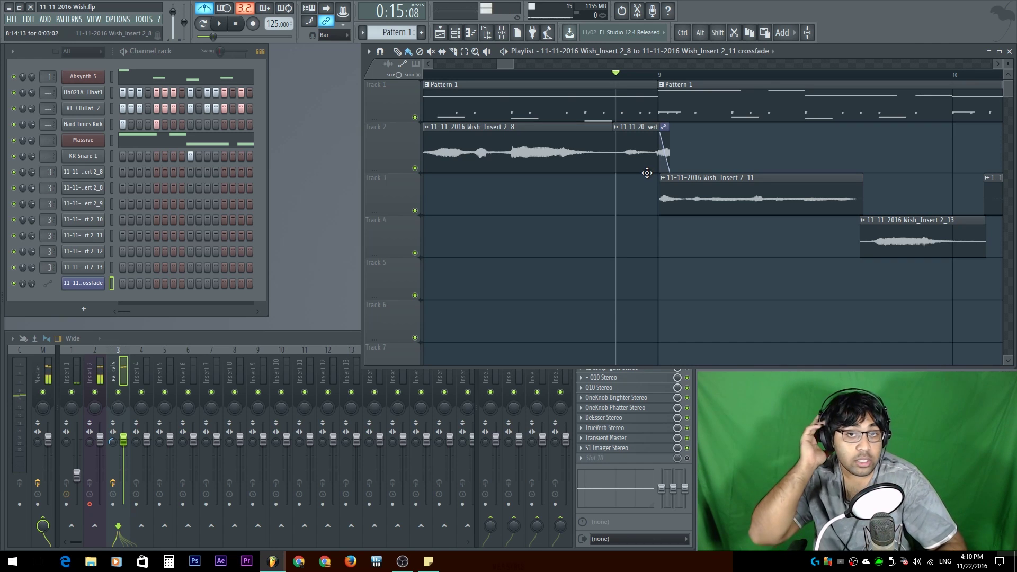
pyautogui.press('space')
pyautogui.press('space')
pyautogui.press('space')
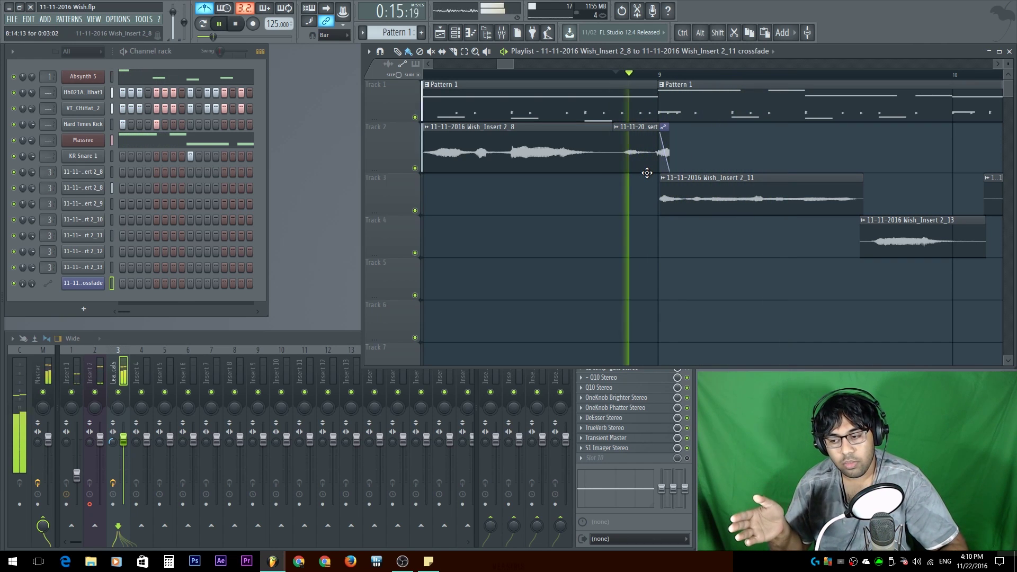
pyautogui.press('space')
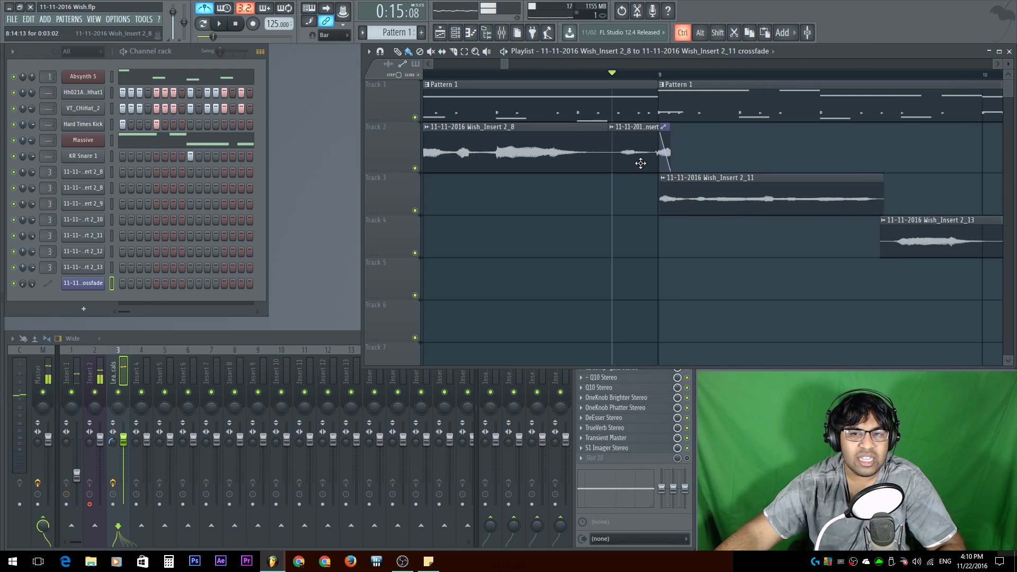
# - Extend the crossfade automation's start to shortly before bar 9 and shift its end point closer to the end of Track 2's clip
pyautogui.keyDown('ctrl'); pyautogui.scroll(4, 656, 158); pyautogui.keyUp('ctrl')
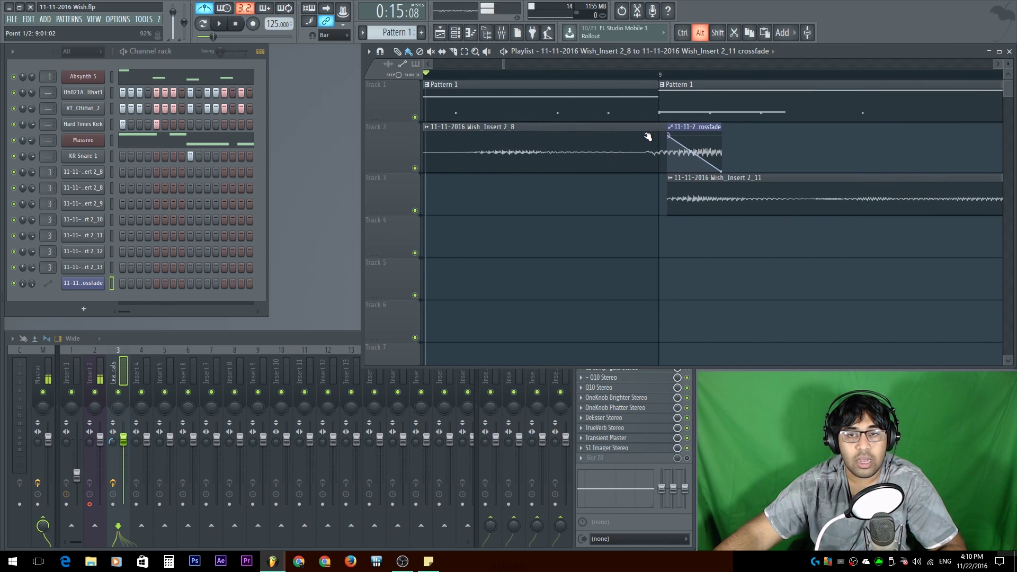
pyautogui.moveTo(667, 132); pyautogui.dragTo(638, 133)
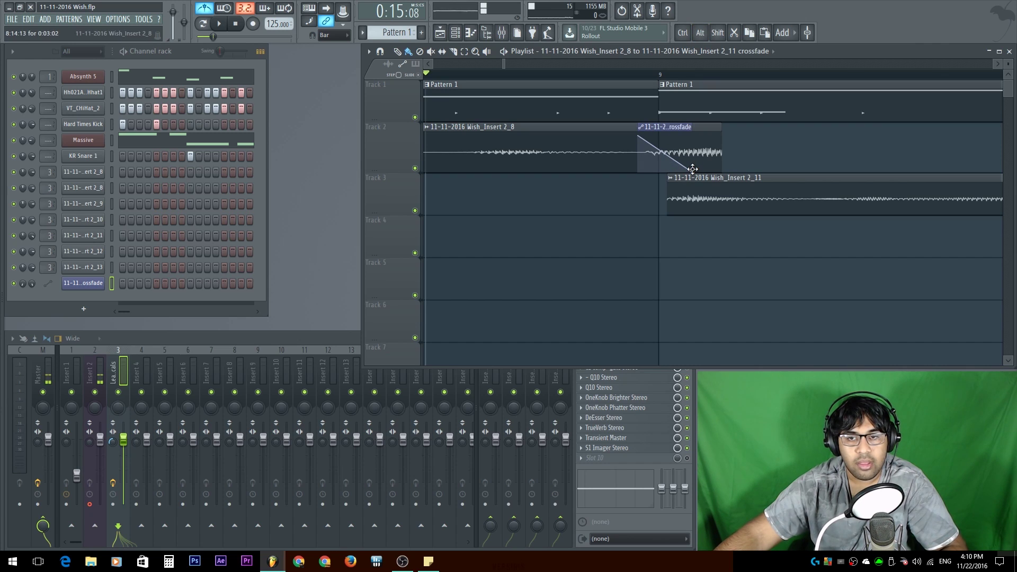
pyautogui.moveTo(692, 169); pyautogui.dragTo(713, 170)
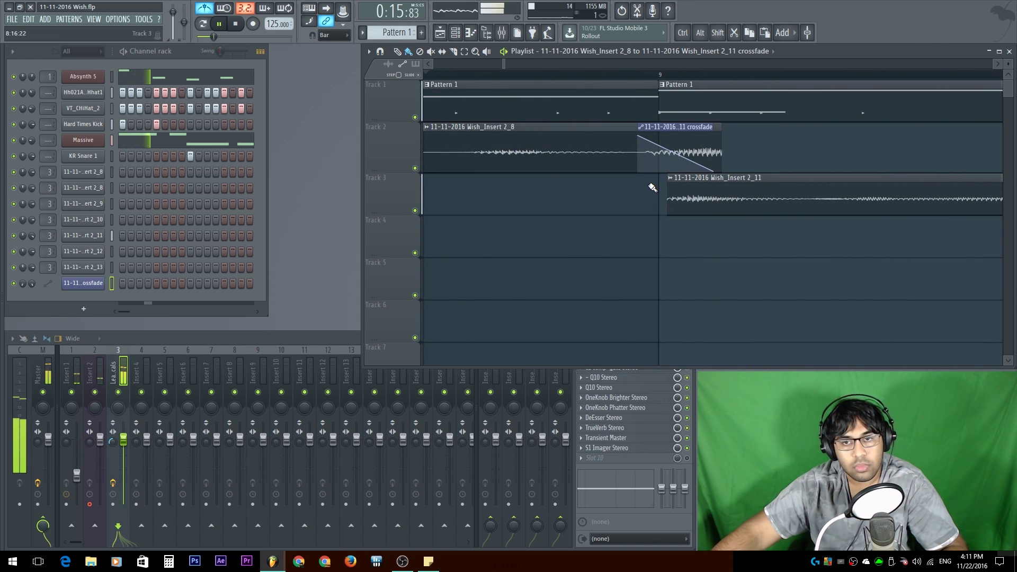
# - Play the combined vocal from bar 8 through the adjusted crossfade to hear it in context
pyautogui.scroll(1, 670, 247)
pyautogui.scroll(-4, 604, 154)
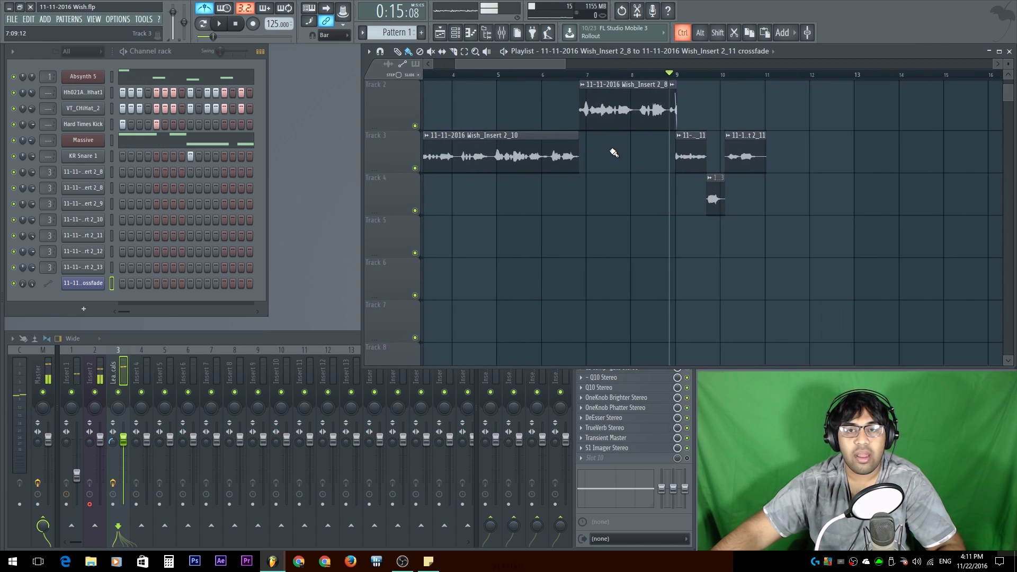
pyautogui.click(623, 76)
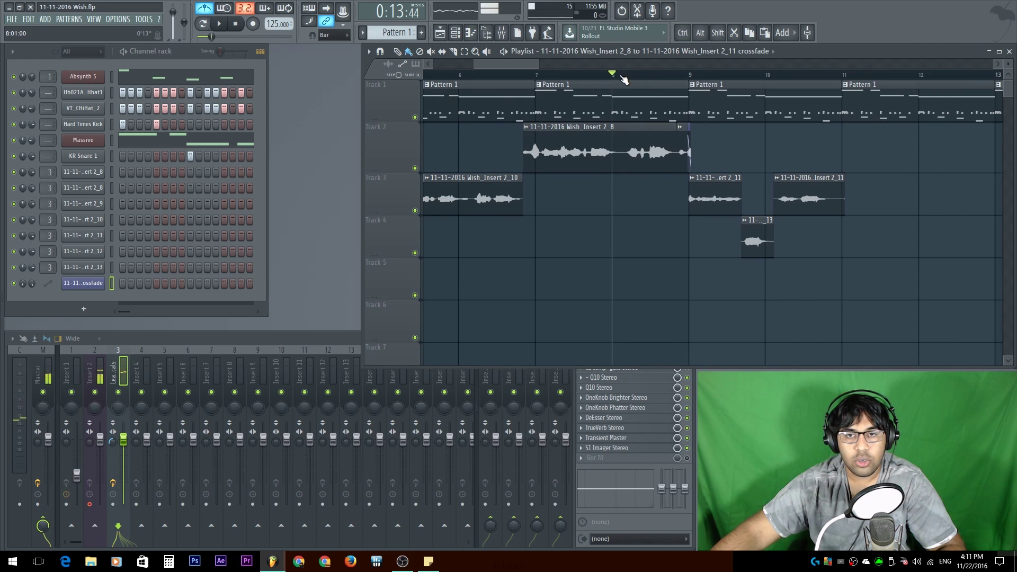
pyautogui.press('space')
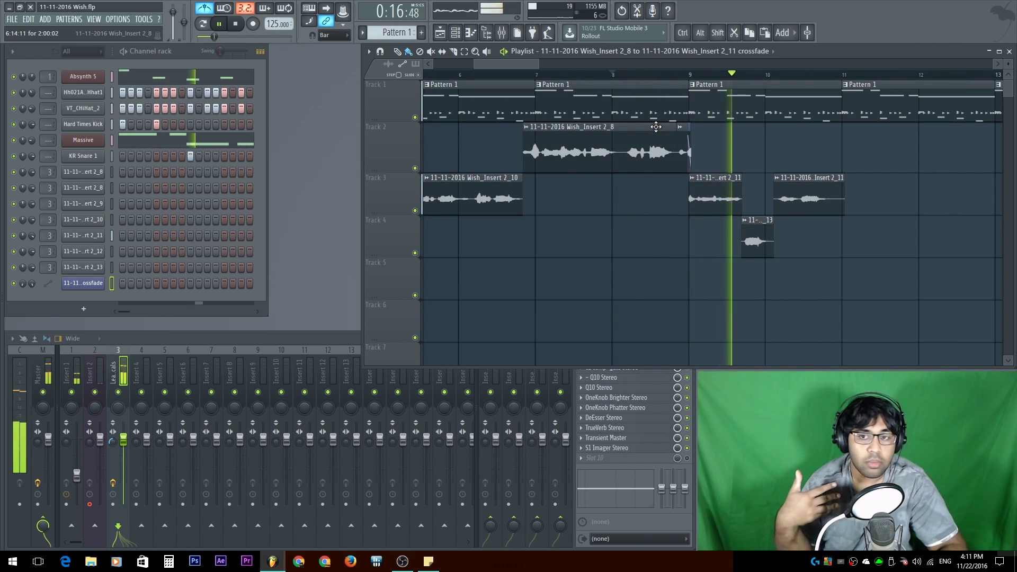
pyautogui.press('space')
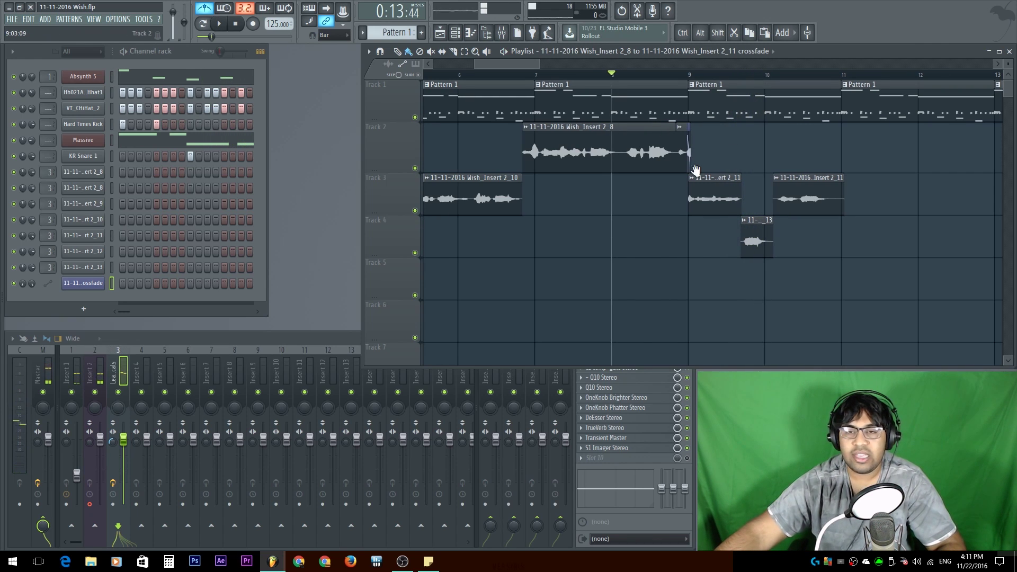
# - Extend the start of Track 3's clip after the crossfade back to bar 9
pyautogui.scroll(2, 694, 166)
pyautogui.scroll(2, 641, 166)
pyautogui.moveTo(633, 195)
pyautogui.mouseDown()
pyautogui.moveTo(572, 193)
pyautogui.moveTo(633, 194)
pyautogui.mouseUp()
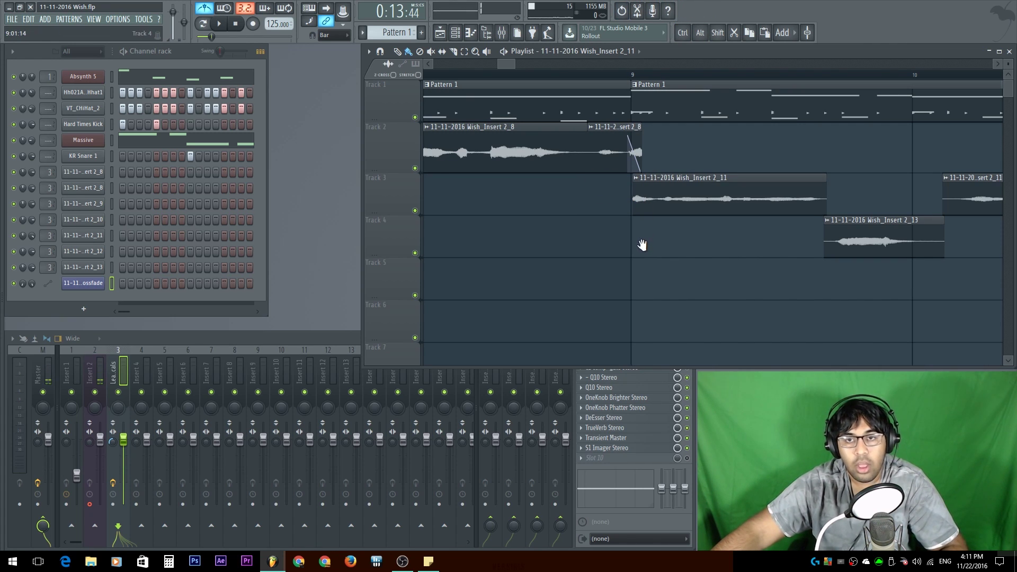
pyautogui.scroll(-1, 640, 233)
pyautogui.scroll(3, 638, 217)
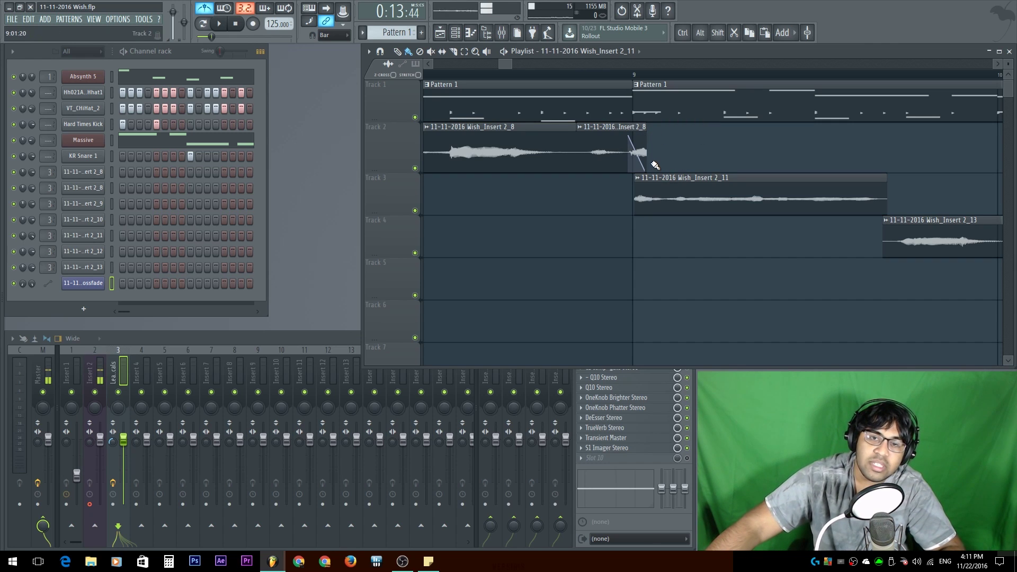
pyautogui.scroll(2, 641, 160)
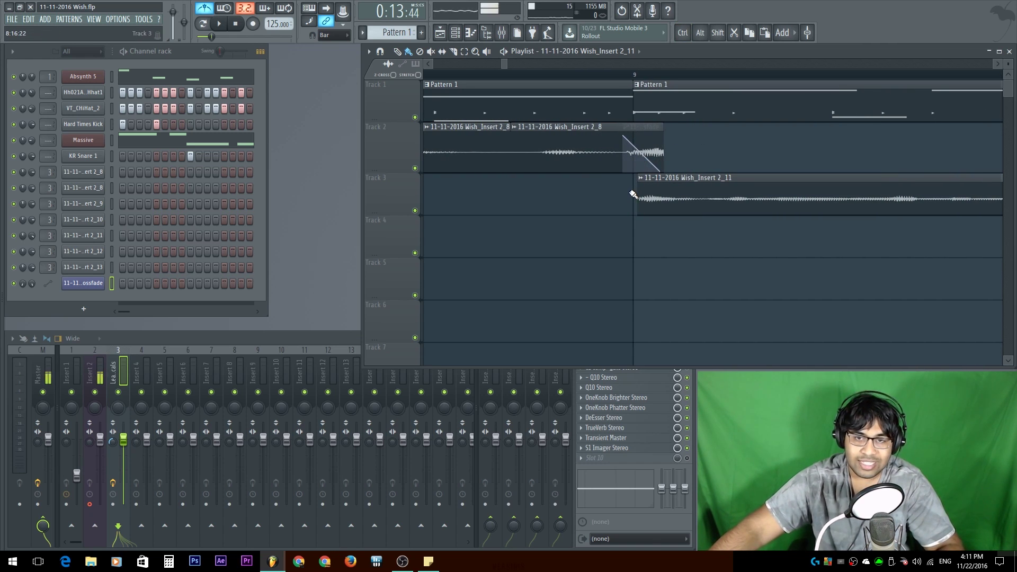
pyautogui.moveTo(635, 183)
pyautogui.mouseDown()
pyautogui.moveTo(596, 180)
pyautogui.moveTo(632, 179)
pyautogui.mouseUp()
# - Enlarge Track 3 for a closer waveform view and trim the start of its clip to slightly after bar 9
pyautogui.scroll(3, 622, 207)
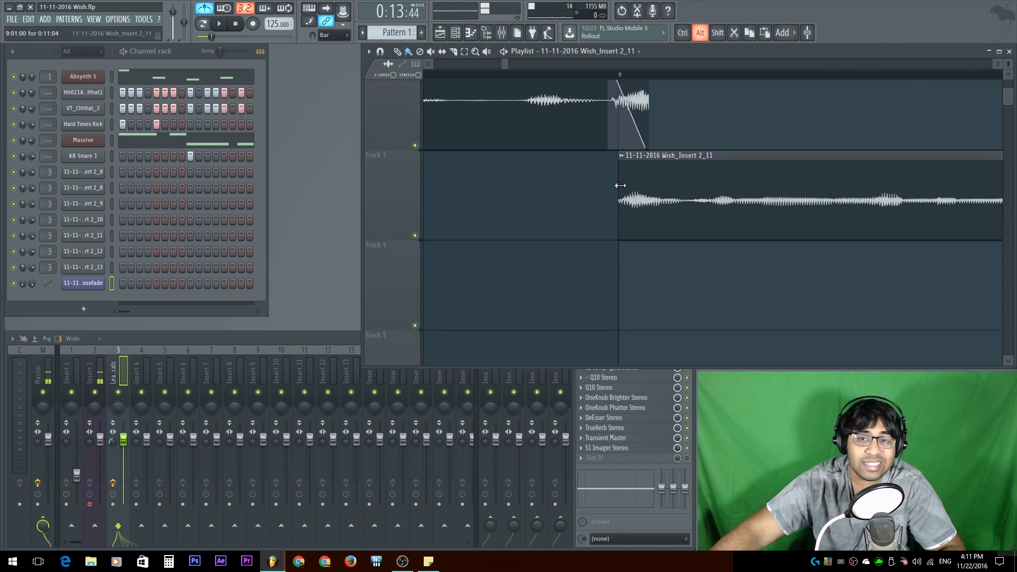
pyautogui.scroll(2, 625, 200)
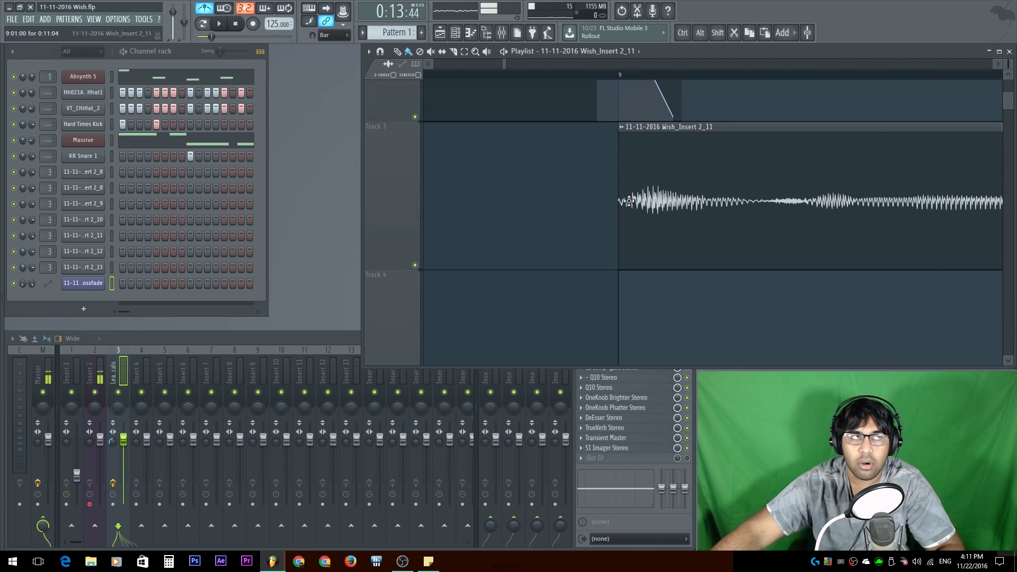
pyautogui.scroll(2, 625, 221)
pyautogui.scroll(-1, 626, 220)
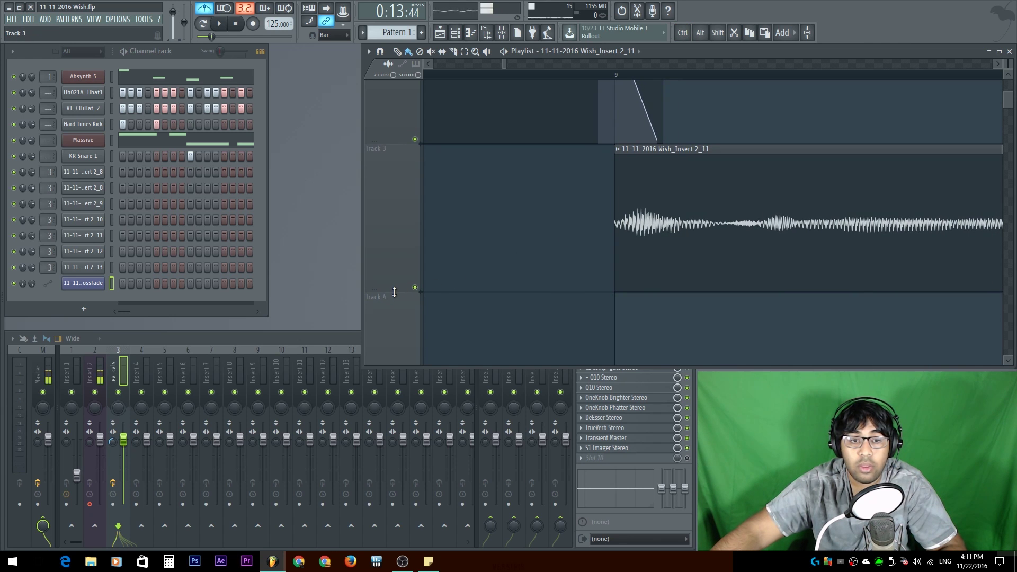
pyautogui.moveTo(394, 293); pyautogui.dragTo(403, 369)
pyautogui.scroll(1, 612, 295)
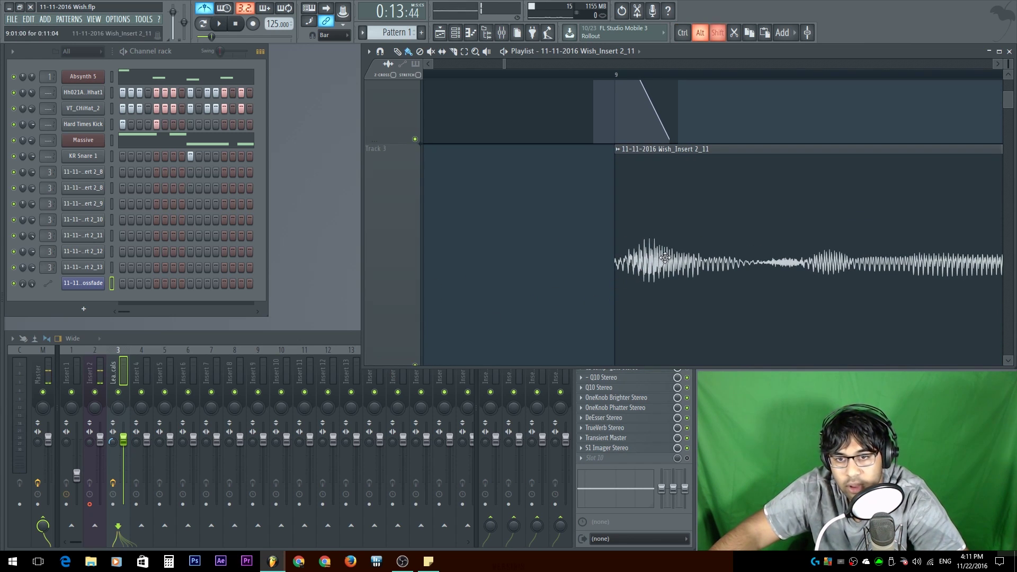
pyautogui.moveTo(617, 279); pyautogui.dragTo(627, 276)
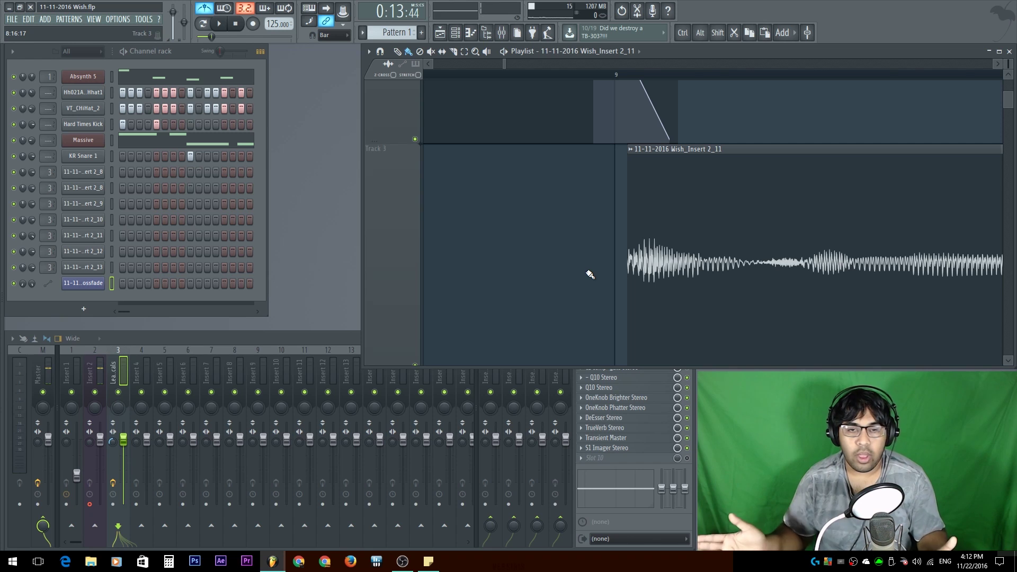
# - Extend the end of Track 3's 11-11-2016 Wish_Insert 2_10 clip past bar 7 so it overlaps Track 2's clip
pyautogui.scroll(-5, 593, 249)
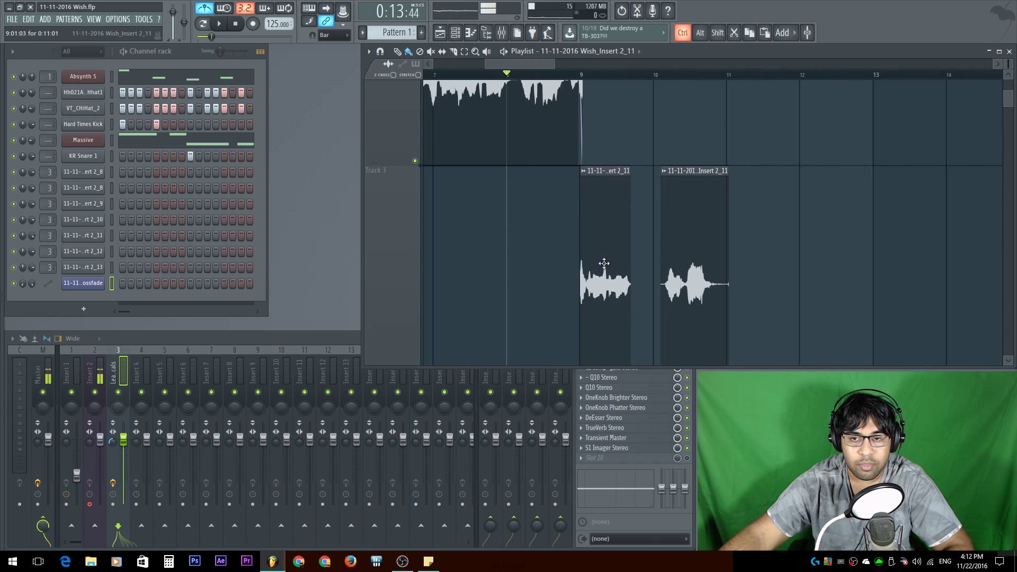
pyautogui.scroll(5, 594, 242)
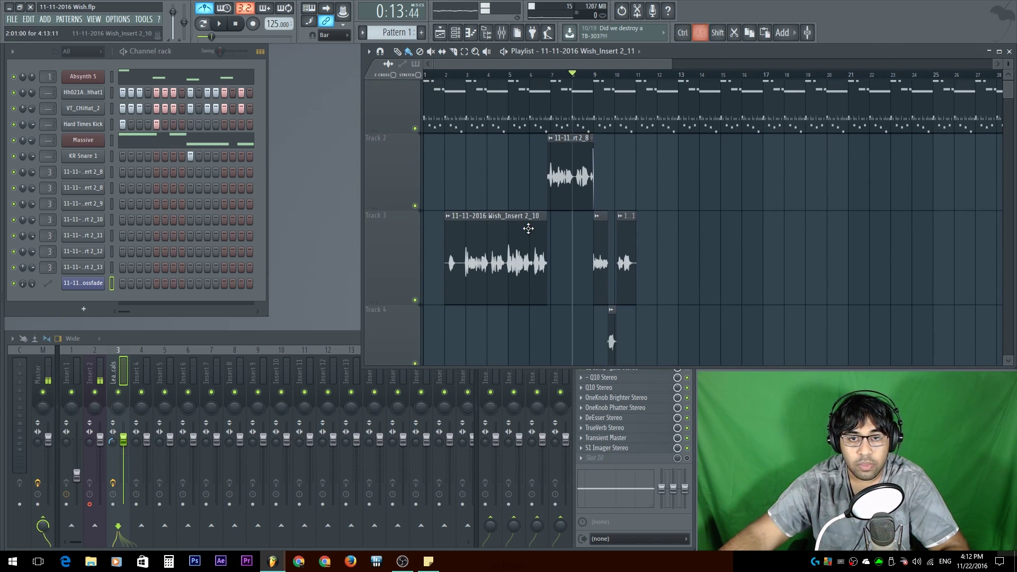
pyautogui.scroll(3, 633, 232)
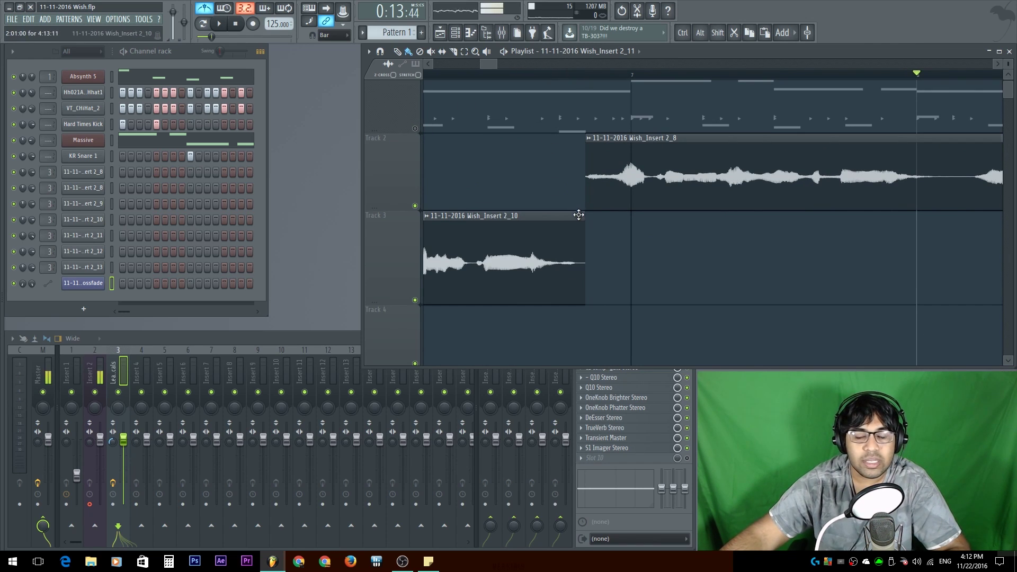
pyautogui.moveTo(584, 227); pyautogui.dragTo(730, 218)
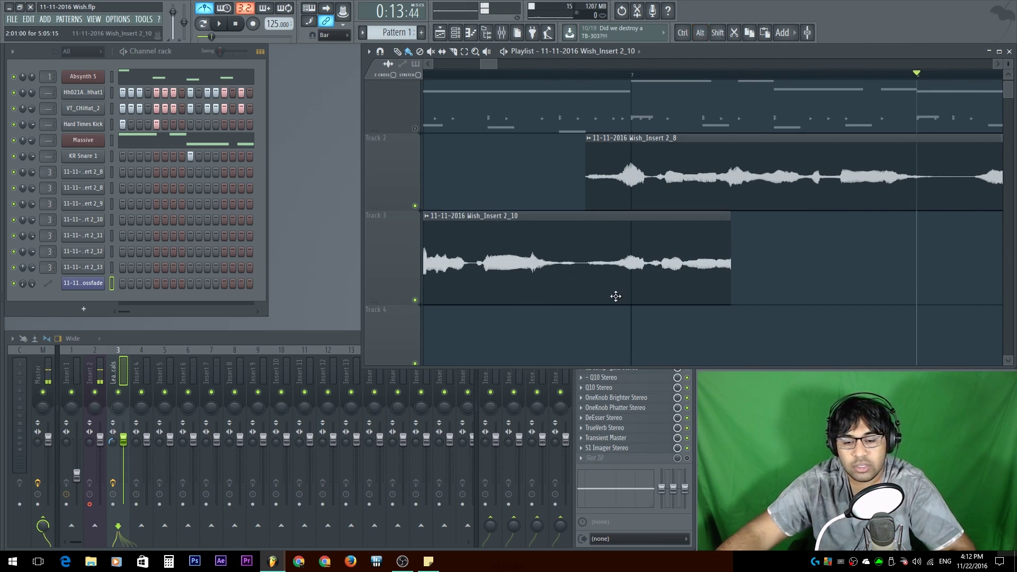
# - Slice both overlapping clips just before bar 7, deleting Track 2's part before the cut and Track 3's part after it
pyautogui.moveTo(629, 305); pyautogui.dragTo(629, 132)
pyautogui.rightClick(609, 175)
pyautogui.rightClick(659, 280)
# - Audition the new cut between Track 3 and Track 2 near bar 7, starting partway through bar 6
pyautogui.click(481, 74)
pyautogui.press('space')
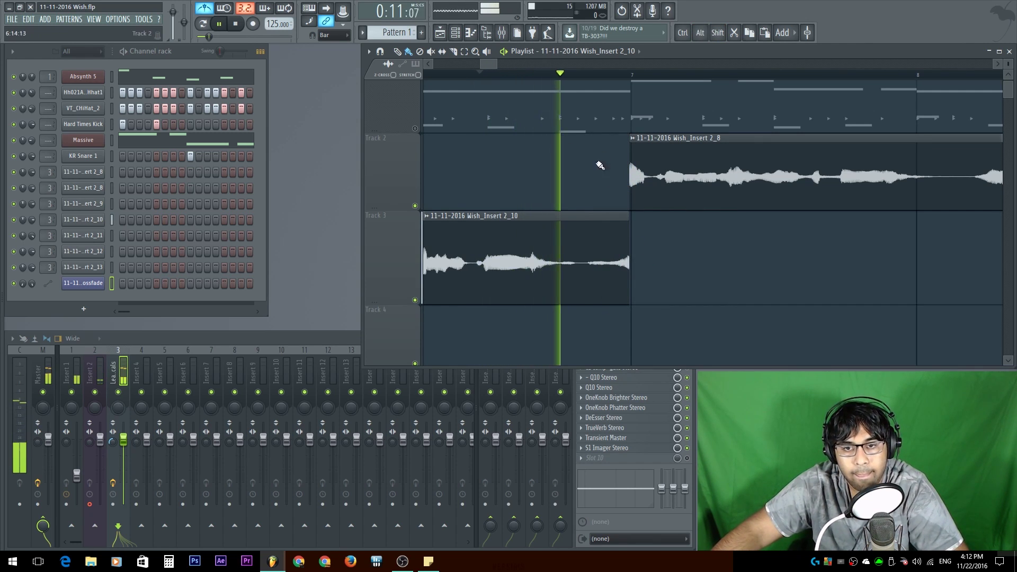
pyautogui.press('space')
pyautogui.keyDown('ctrl'); pyautogui.scroll(3, 637, 177); pyautogui.keyUp('ctrl')
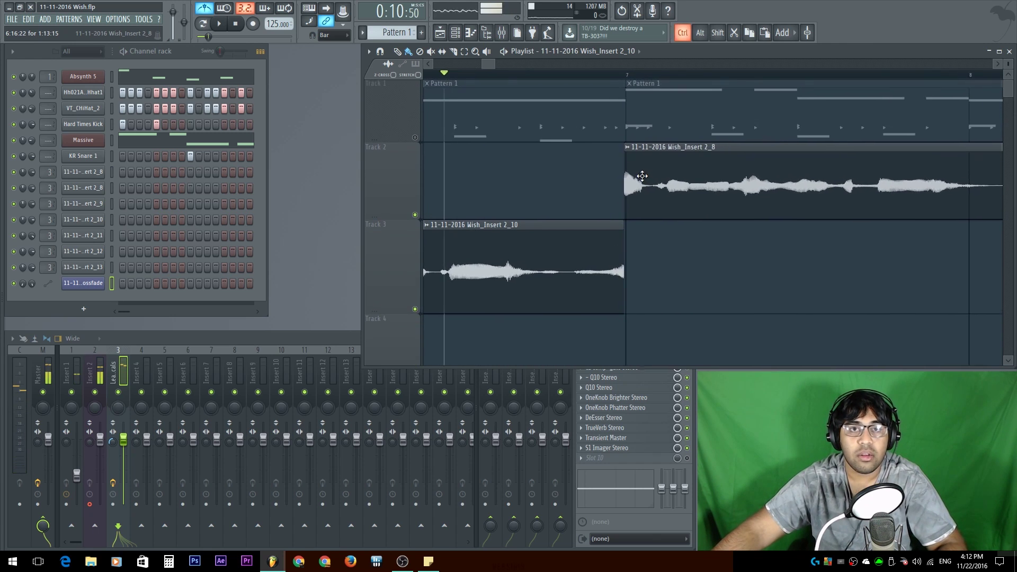
pyautogui.press('space')
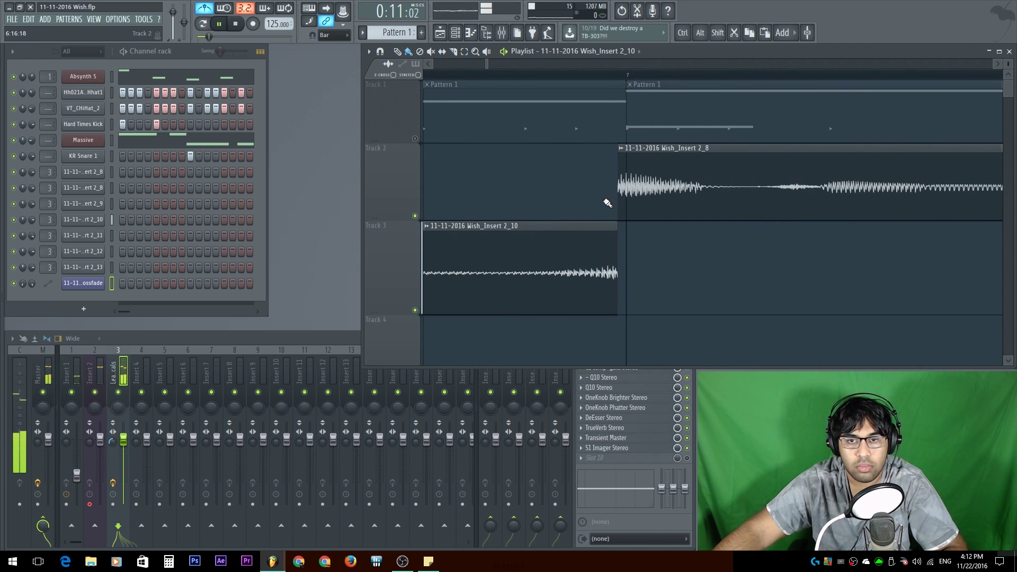
# - Extend the end of Track 3's Wish_Insert 2_10 clip past bar 7 to overlap Track 2's clip, and slice off its last part
pyautogui.press('space')
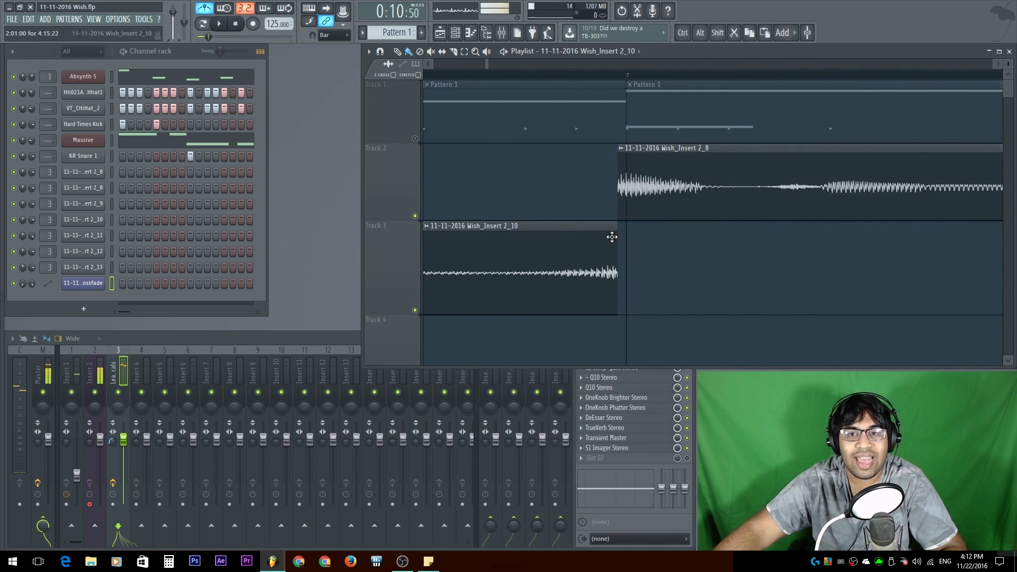
pyautogui.moveTo(616, 235); pyautogui.dragTo(625, 235)
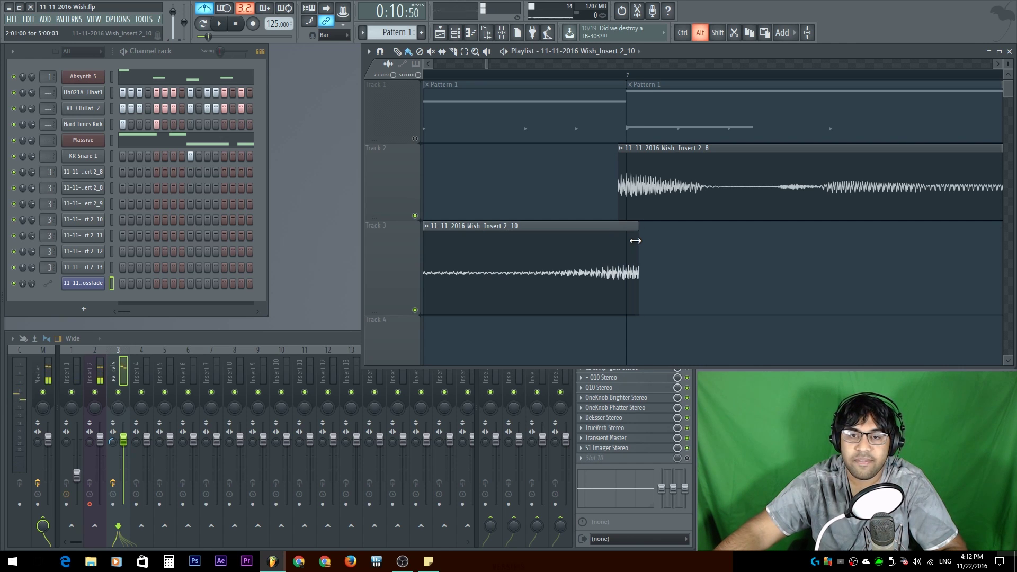
pyautogui.keyDown('ctrl'); pyautogui.scroll(-4, 635, 250); pyautogui.keyUp('ctrl')
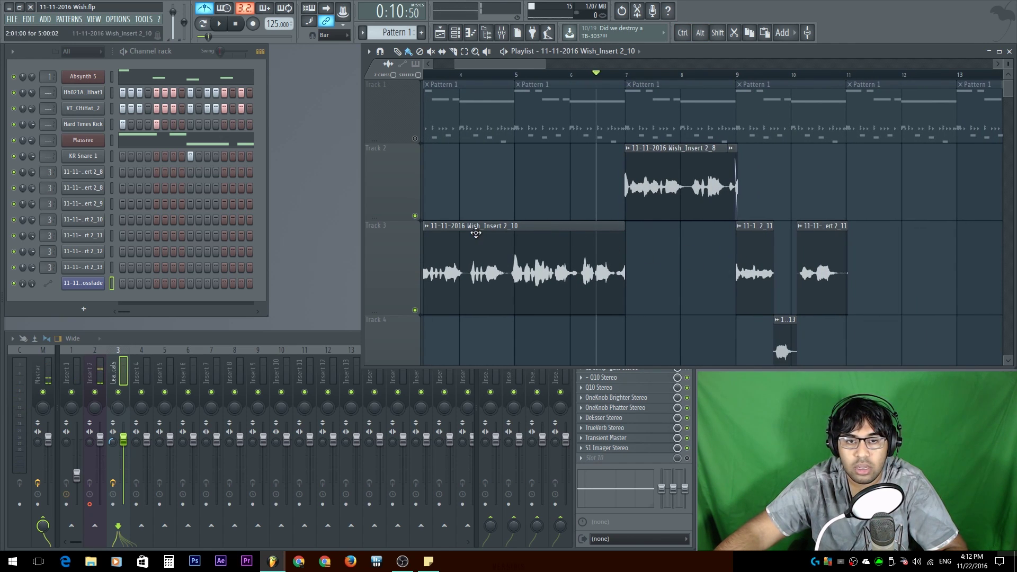
pyautogui.keyDown('ctrl'); pyautogui.scroll(5, 620, 228); pyautogui.keyUp('ctrl')
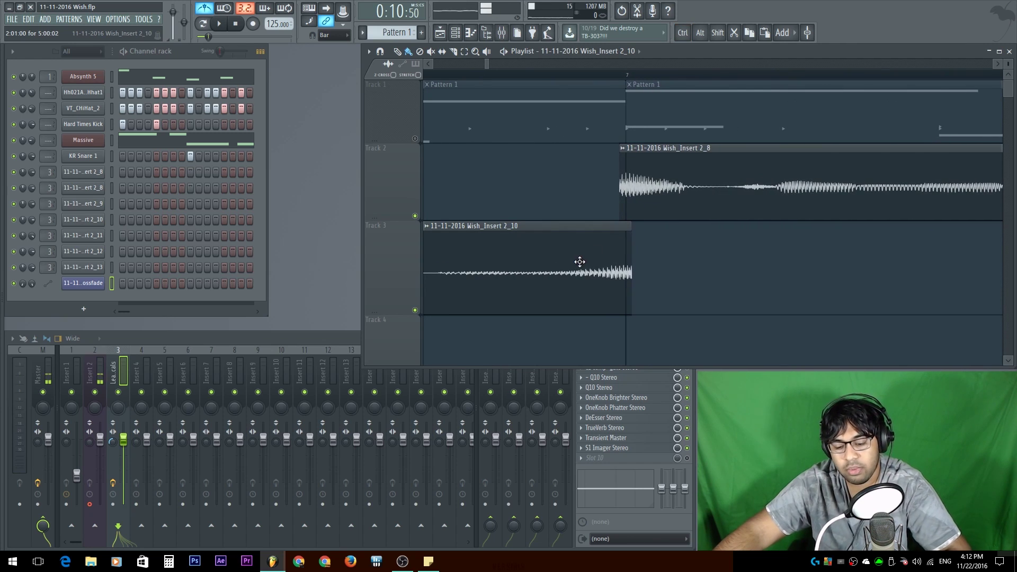
pyautogui.hscroll(-3, 524, 265)
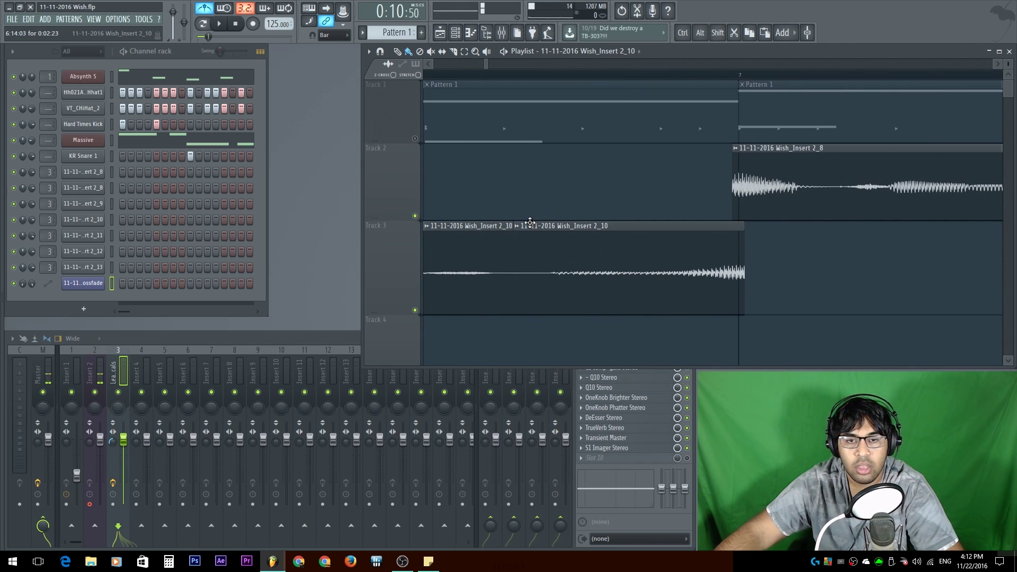
# - Make the short end piece on Track 3 unique and check which clip it can crossfade with
pyautogui.click(521, 232)
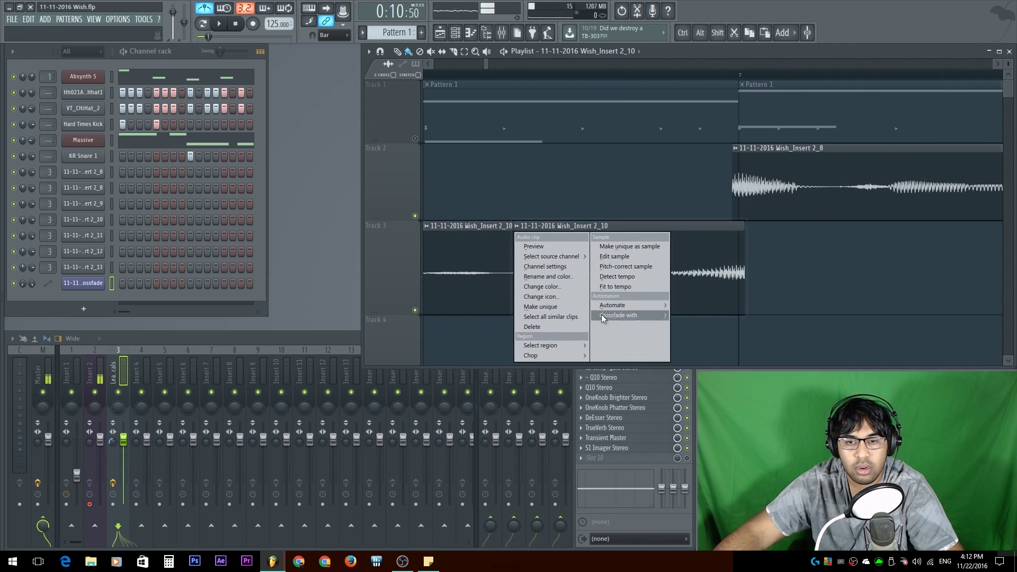
pyautogui.click(556, 309)
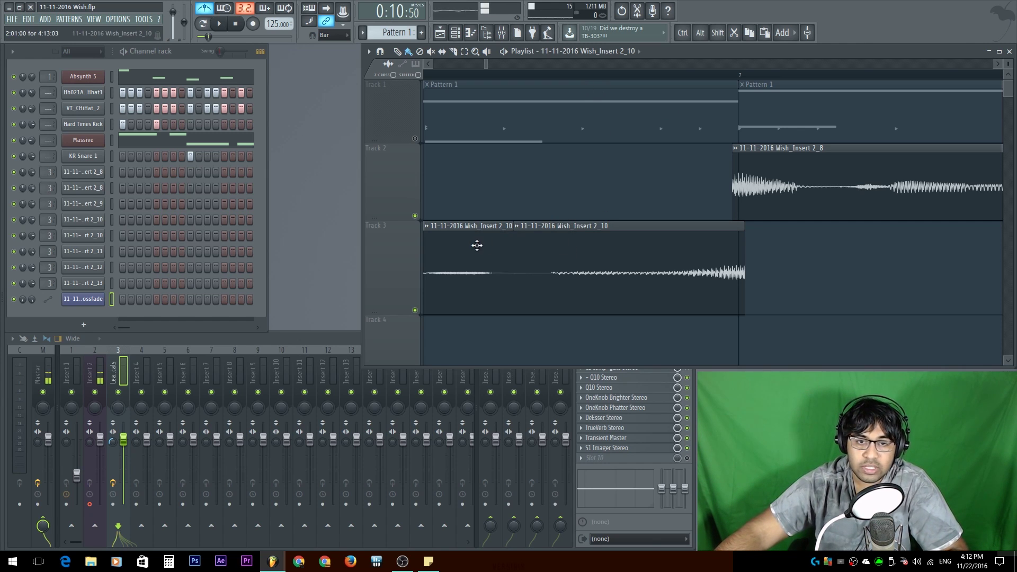
pyautogui.click(427, 227)
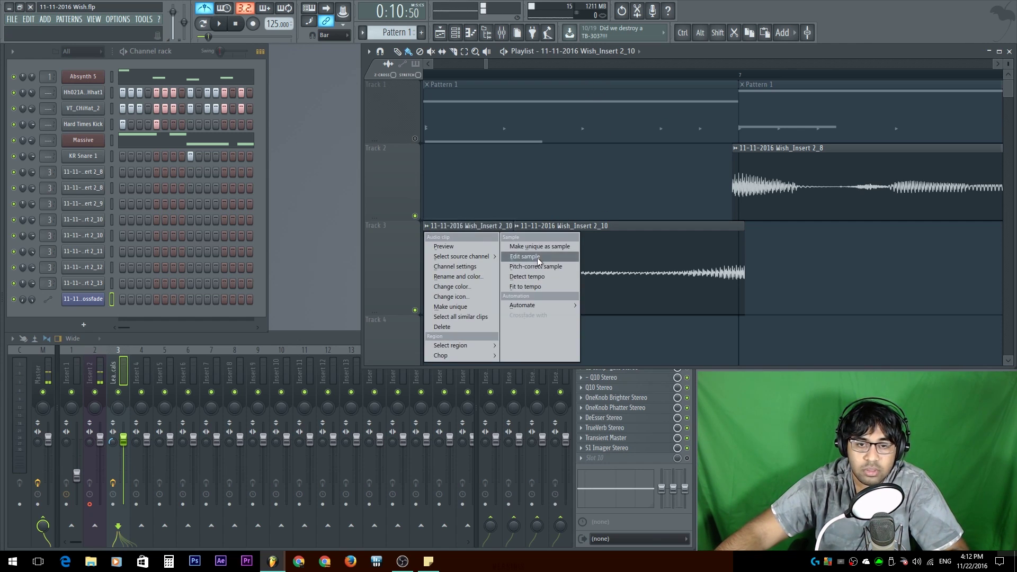
pyautogui.click(518, 233)
pyautogui.click(517, 226)
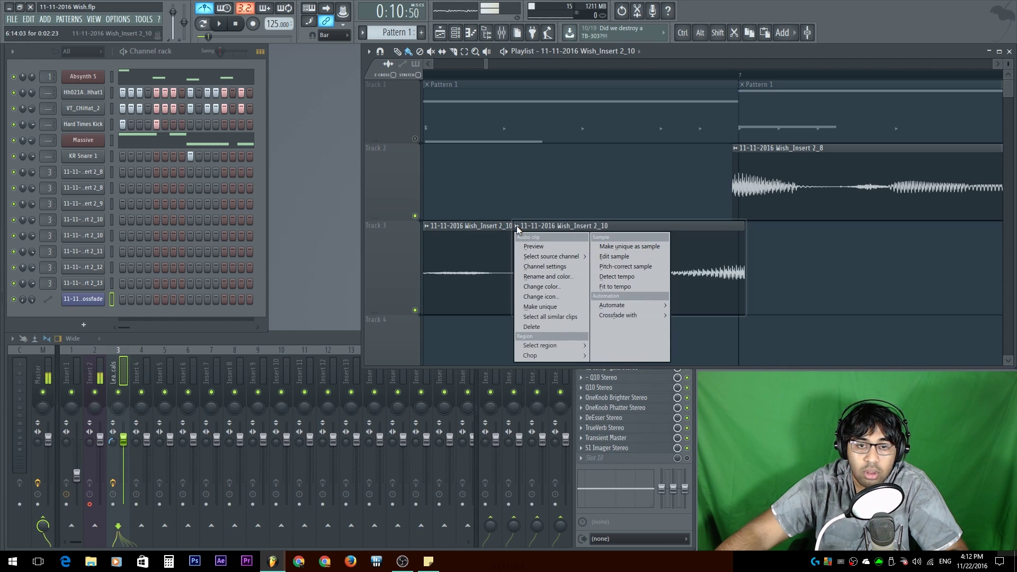
pyautogui.moveTo(643, 318)
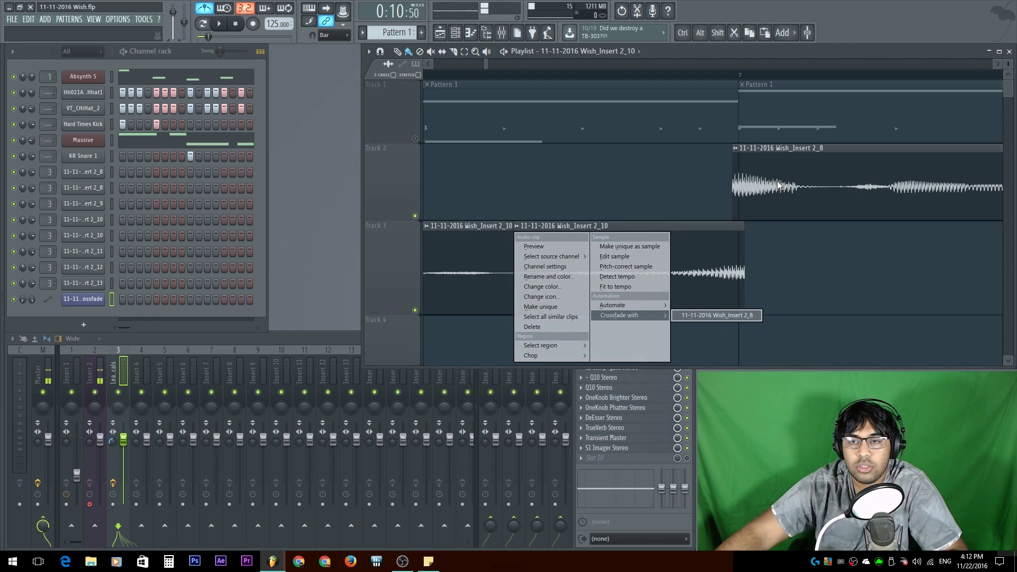
pyautogui.click(817, 290)
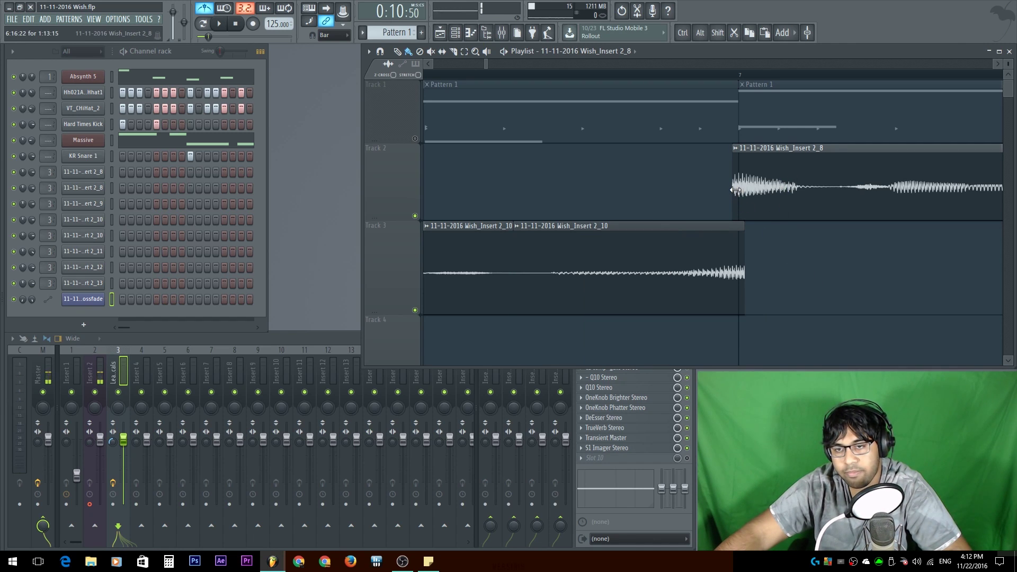
# - Try the crossfade option on Track 3's end piece with Track 2's clip start trimmed to after bar 7, undoing the trim
pyautogui.moveTo(733, 186); pyautogui.dragTo(782, 183)
pyautogui.click(516, 225)
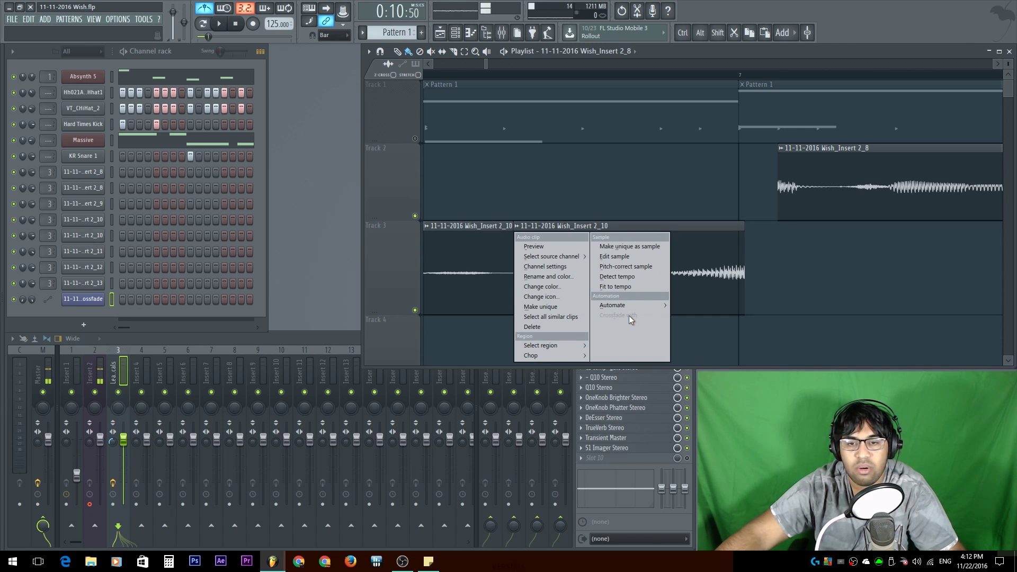
pyautogui.click(724, 95)
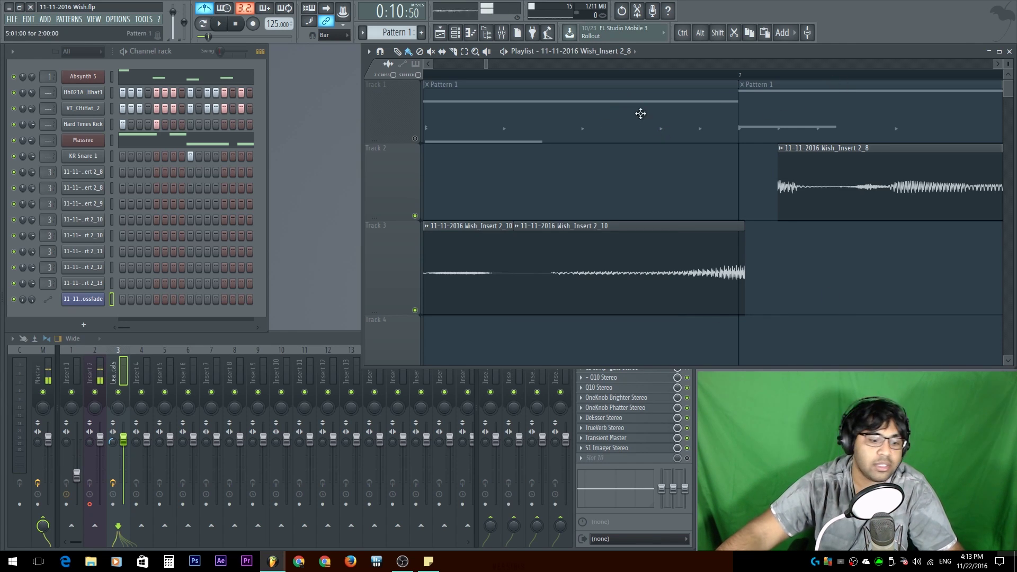
pyautogui.hotkey('ctrl', 'z')
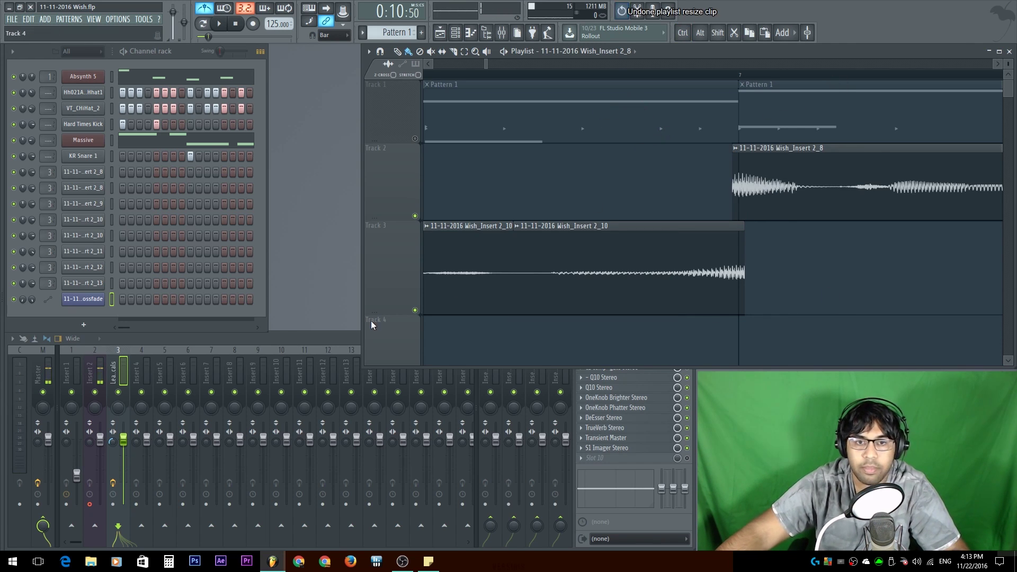
# - Crossfade Track 3's end piece with 11-11-2016 Wish_Insert 2_8 and audition the lead-in to bar 7
pyautogui.click(520, 231)
pyautogui.moveTo(625, 306)
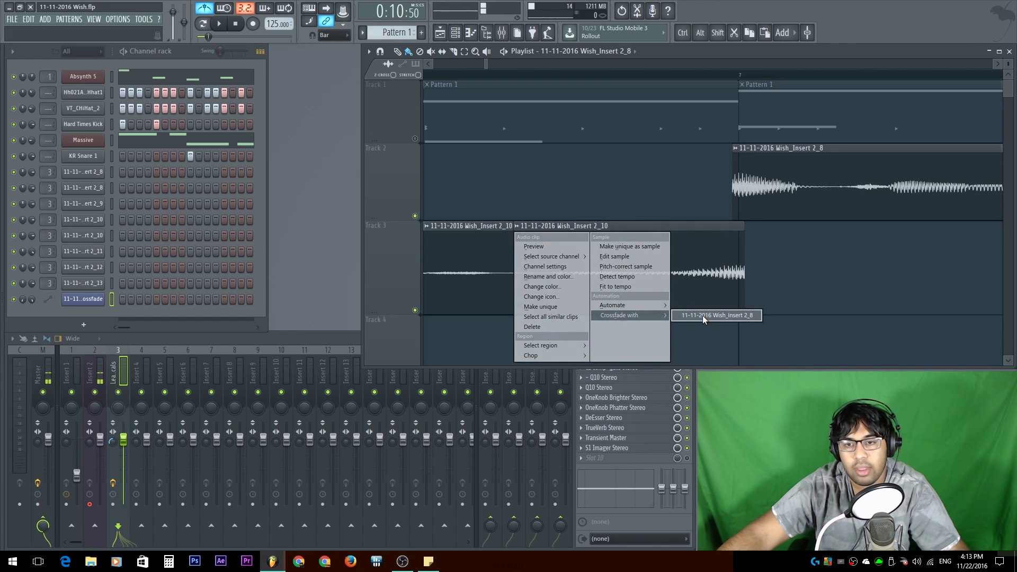
pyautogui.click(702, 315)
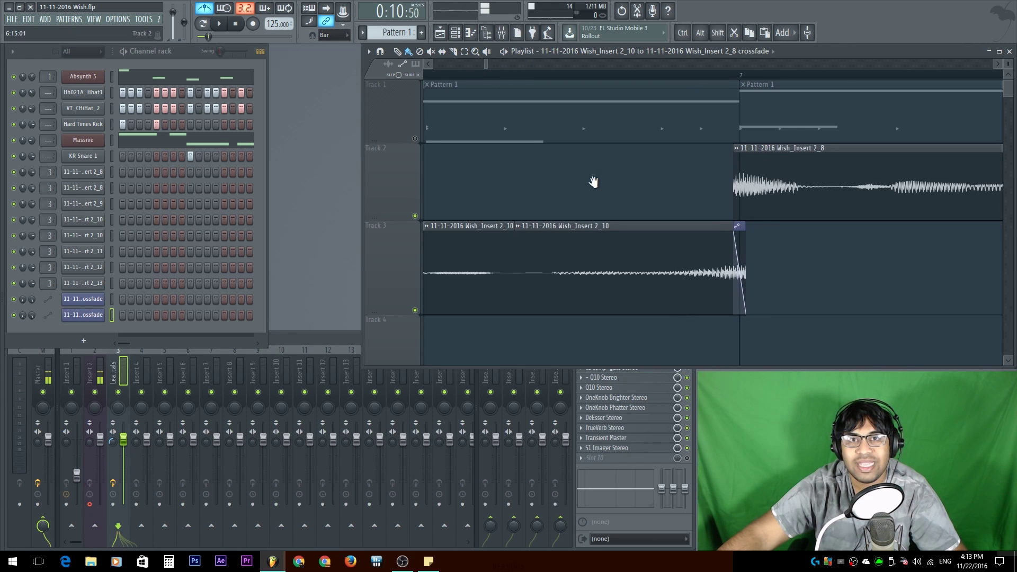
pyautogui.scroll(-2, 582, 167)
pyautogui.press('space')
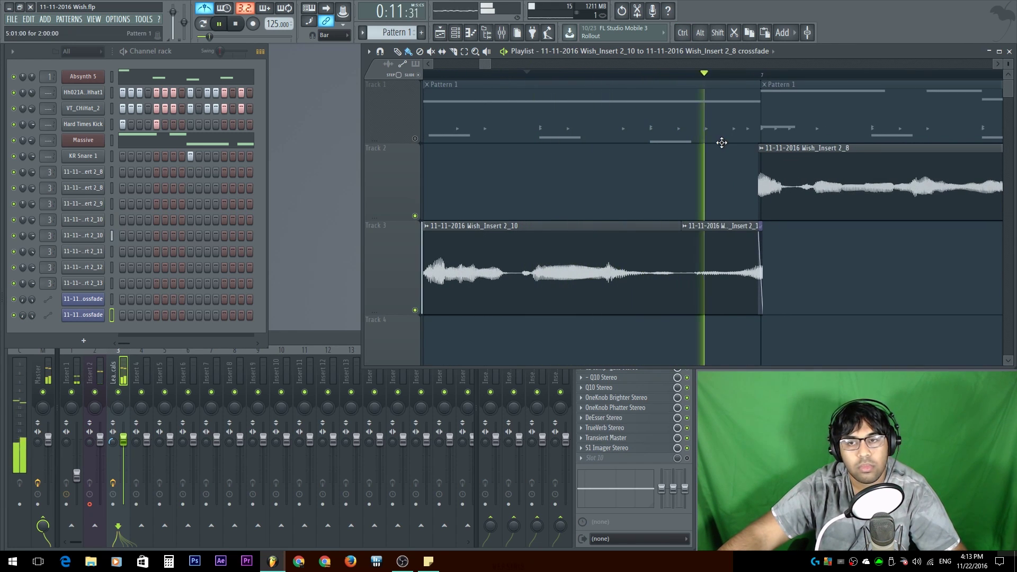
pyautogui.press('space')
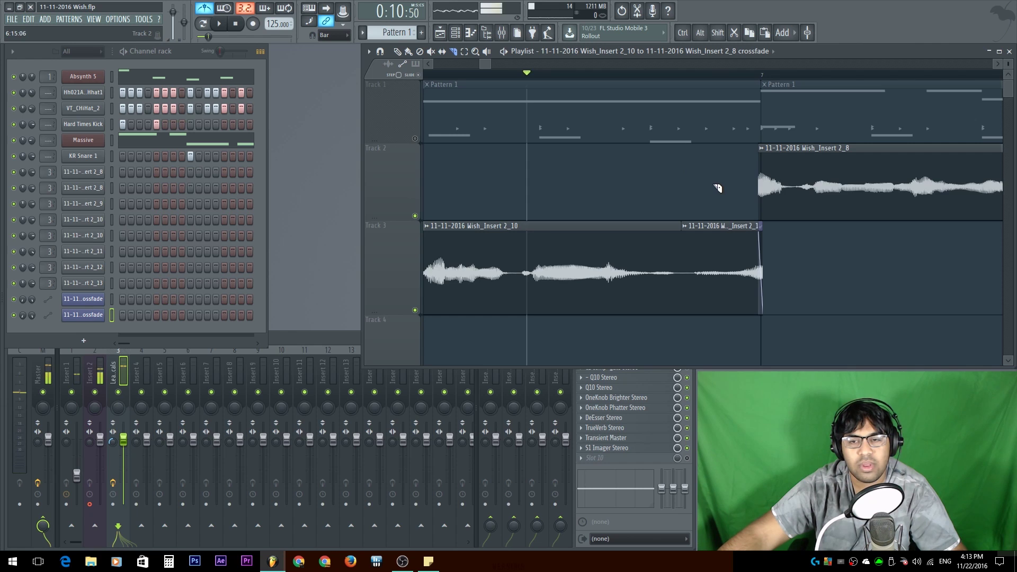
# - Crossfade Track 2's clip back with 11-11-2016 Wish_Insert 2_10 at bar 7
pyautogui.scroll(-2, 717, 188)
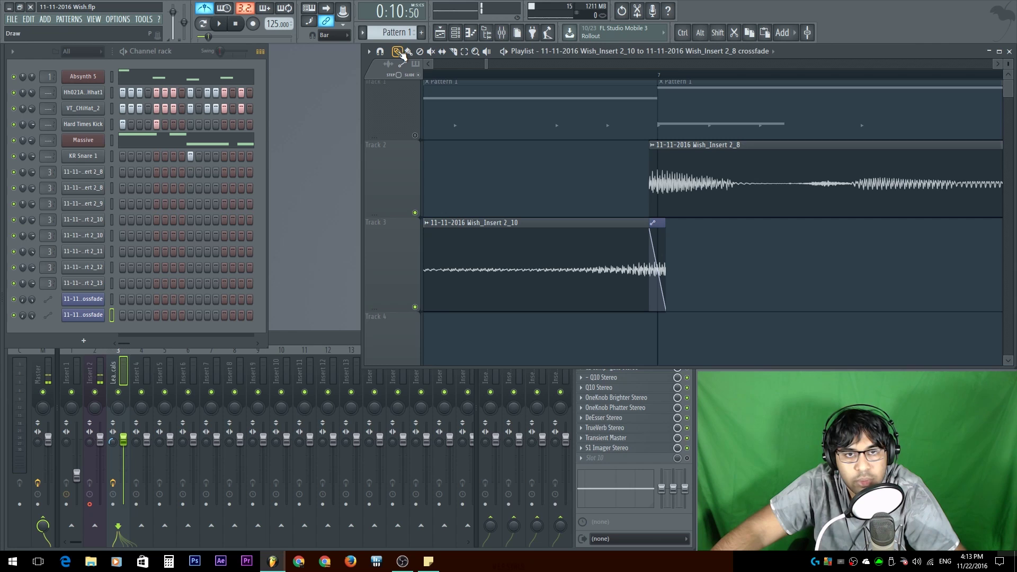
pyautogui.click(653, 148)
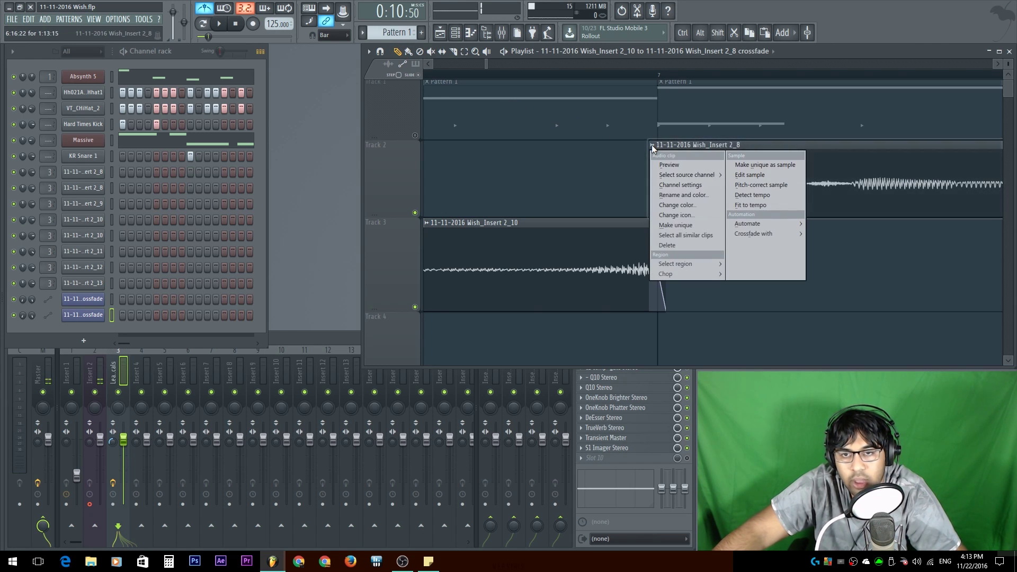
pyautogui.moveTo(749, 233)
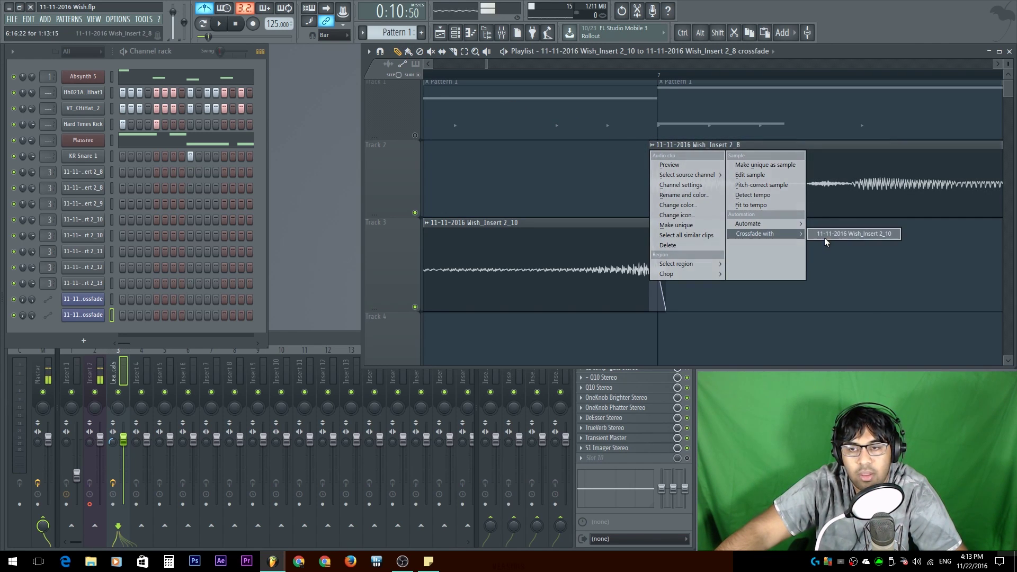
pyautogui.click(825, 236)
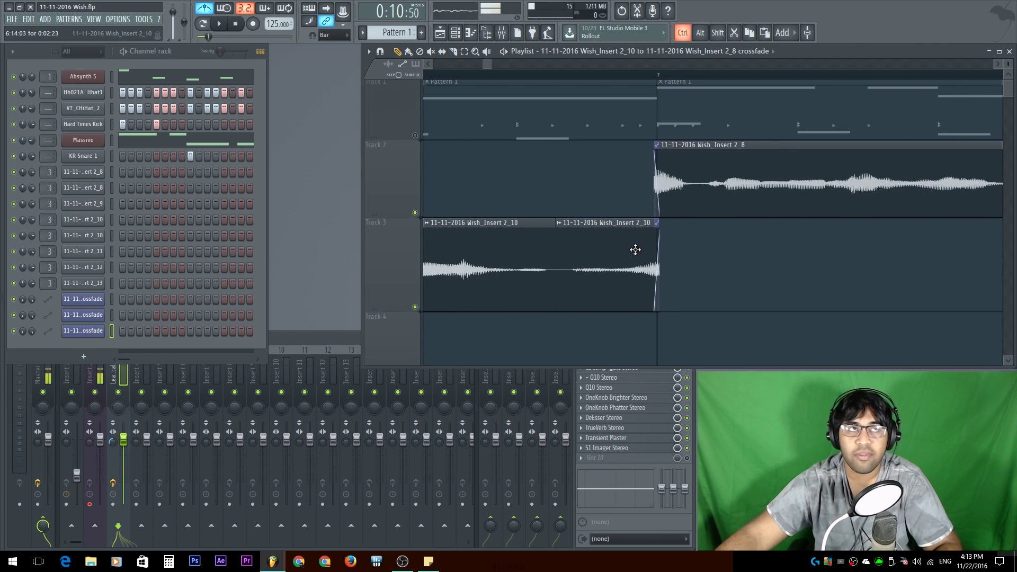
# - Audition the crossfaded transition across bar 7 and inspect the two fade curves up close
pyautogui.scroll(-3, 669, 225)
pyautogui.scroll(2, 672, 243)
pyautogui.press('space')
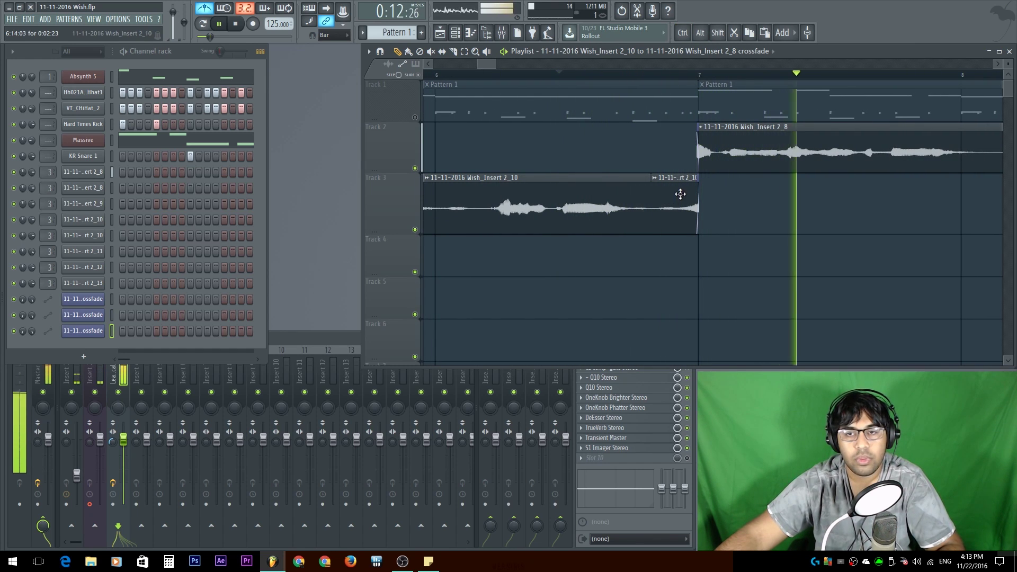
pyautogui.press('space')
pyautogui.scroll(3, 698, 153)
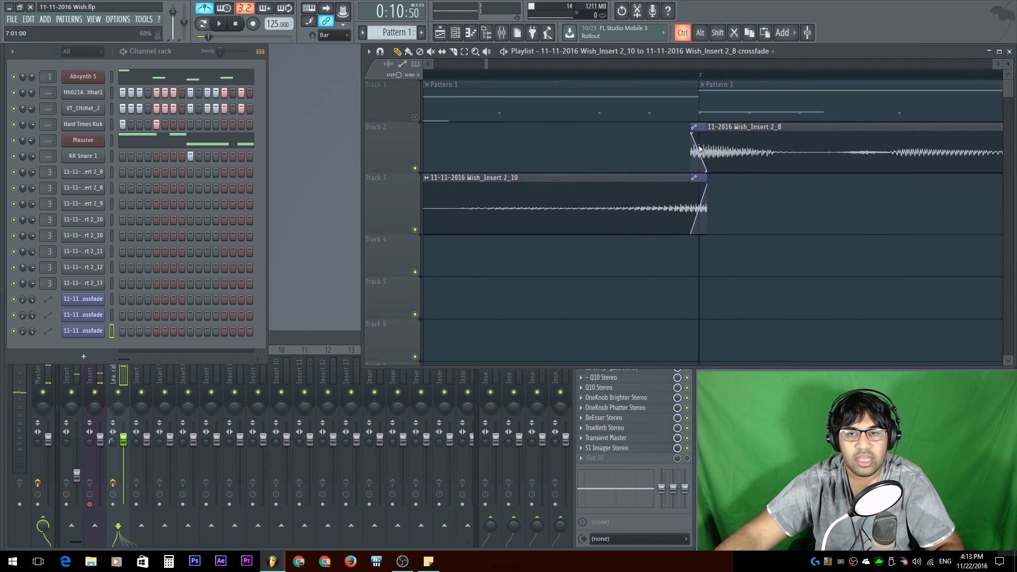
pyautogui.scroll(1, 698, 150)
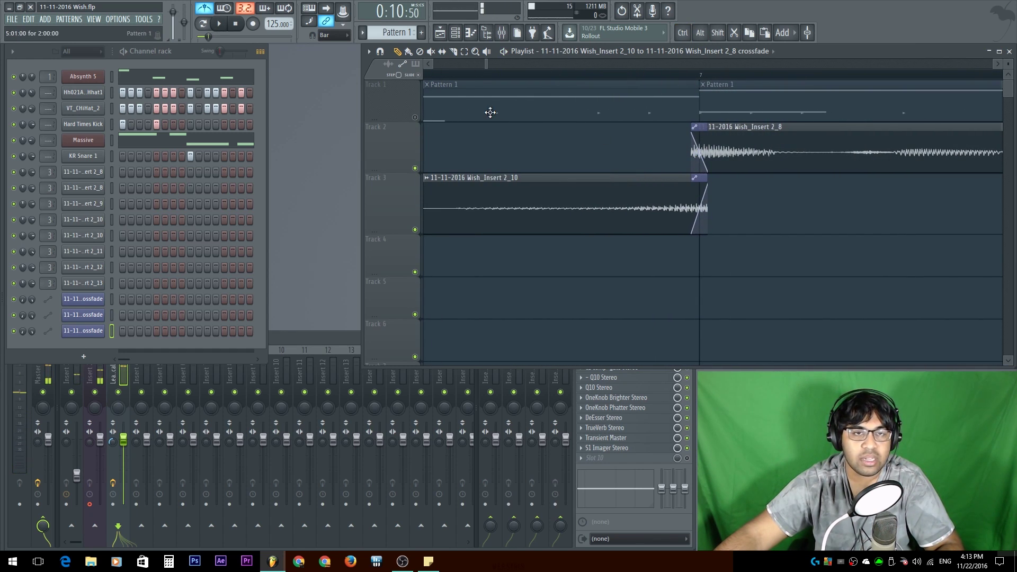
pyautogui.scroll(-3, 688, 212)
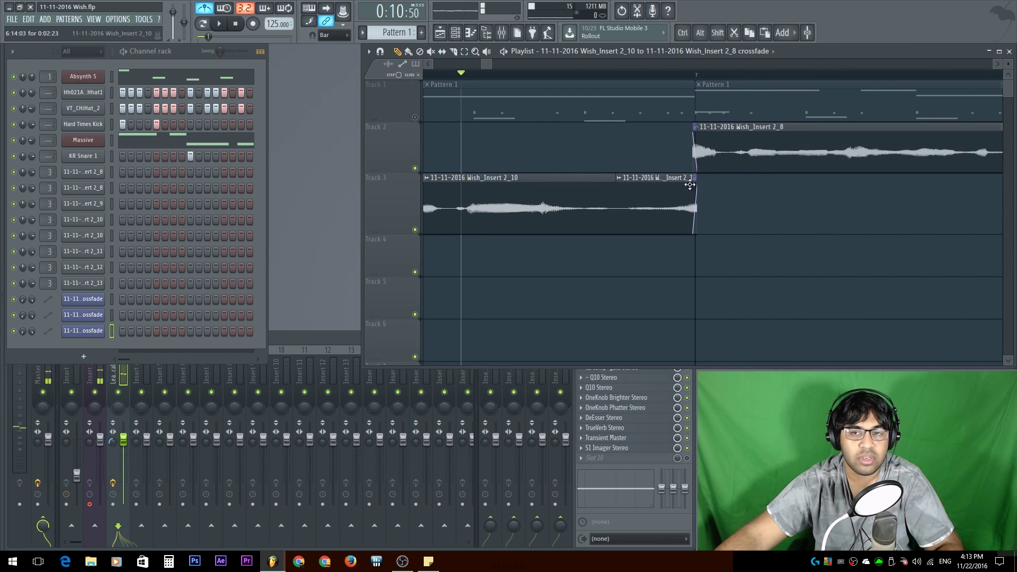
# - Open the channel settings of Track 3's end piece and audition the crossfade while watching them
pyautogui.doubleClick(645, 182)
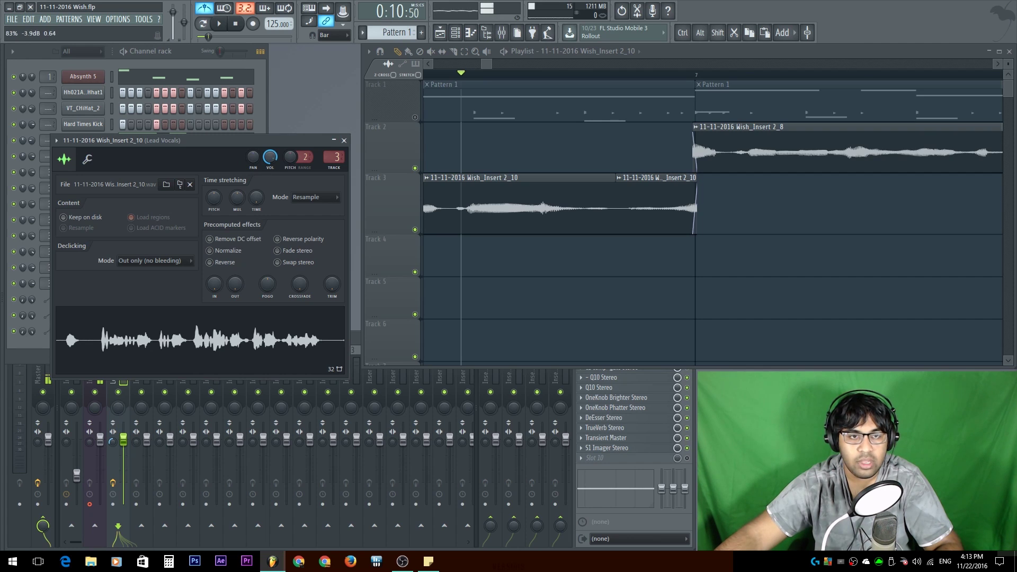
pyautogui.press('space')
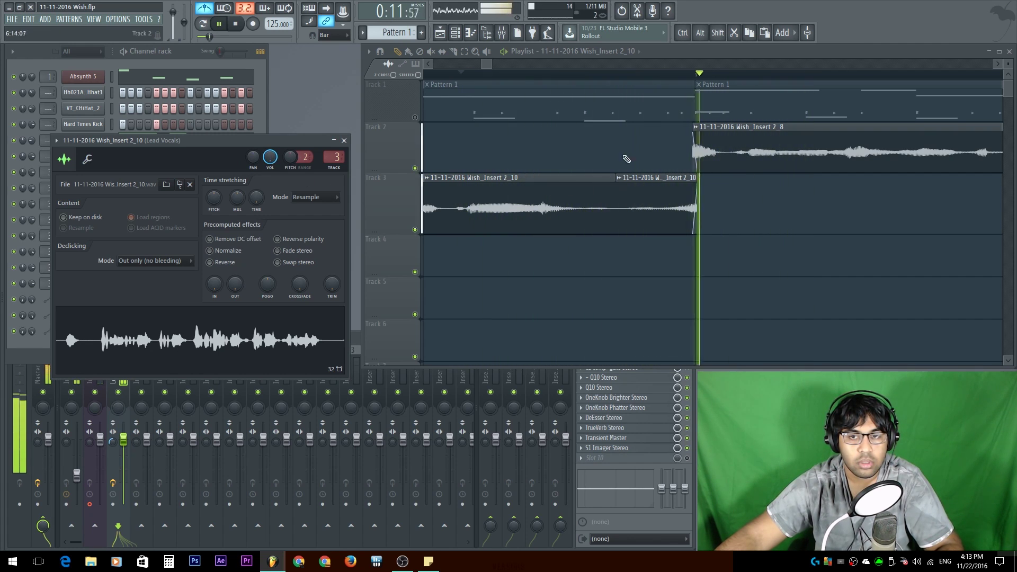
pyautogui.press('space')
pyautogui.hotkey('ctrl', 'z')
pyautogui.hotkey('ctrl', 'z')
pyautogui.hotkey('ctrl', 'z')
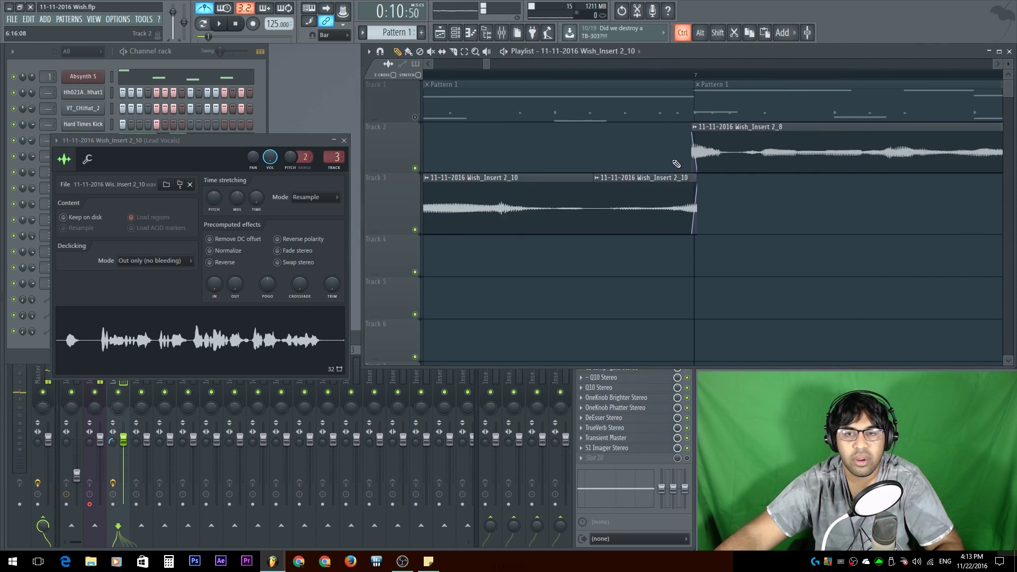
# - Move Track 3's end piece down to Track 4 and shift the crossfade automation left on Track 3 slightly earlier
pyautogui.click(629, 184)
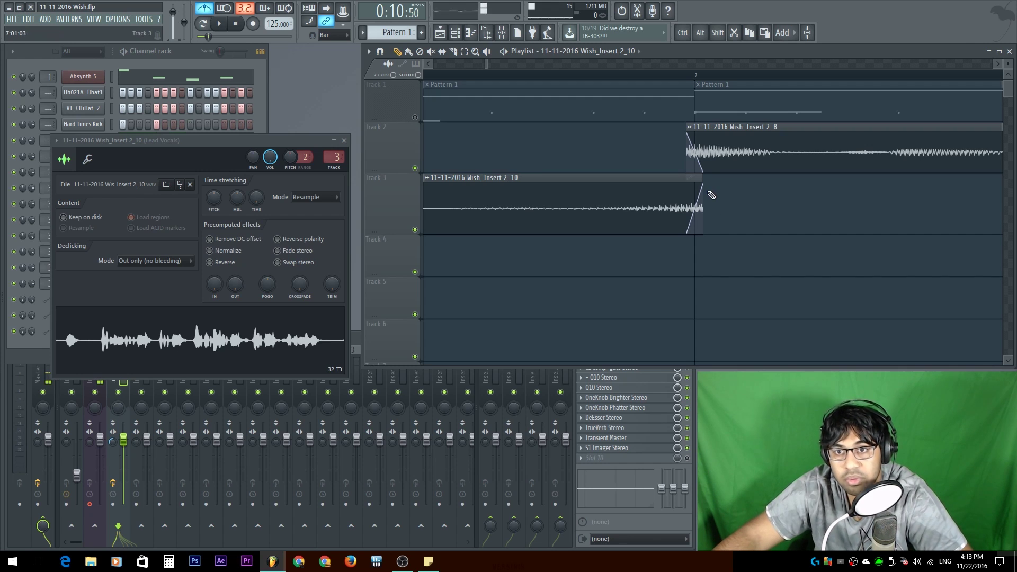
pyautogui.moveTo(692, 210); pyautogui.dragTo(692, 272)
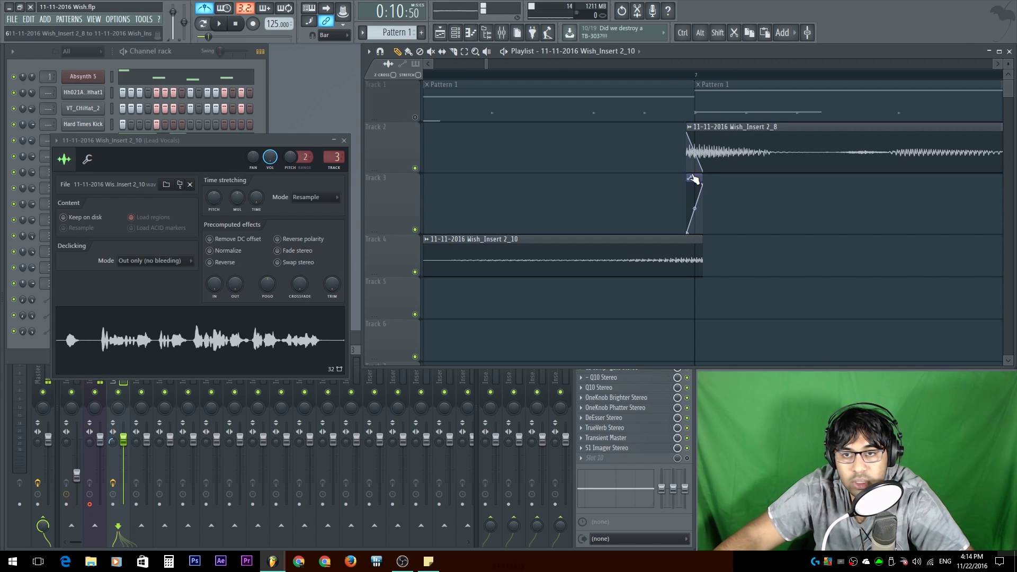
pyautogui.press('alt')
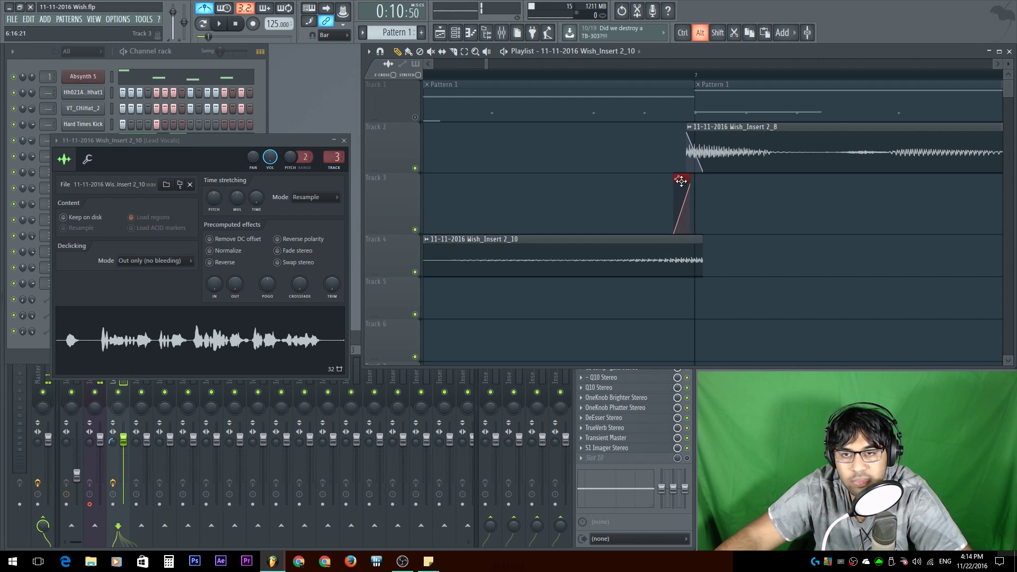
pyautogui.moveTo(692, 181); pyautogui.dragTo(687, 180)
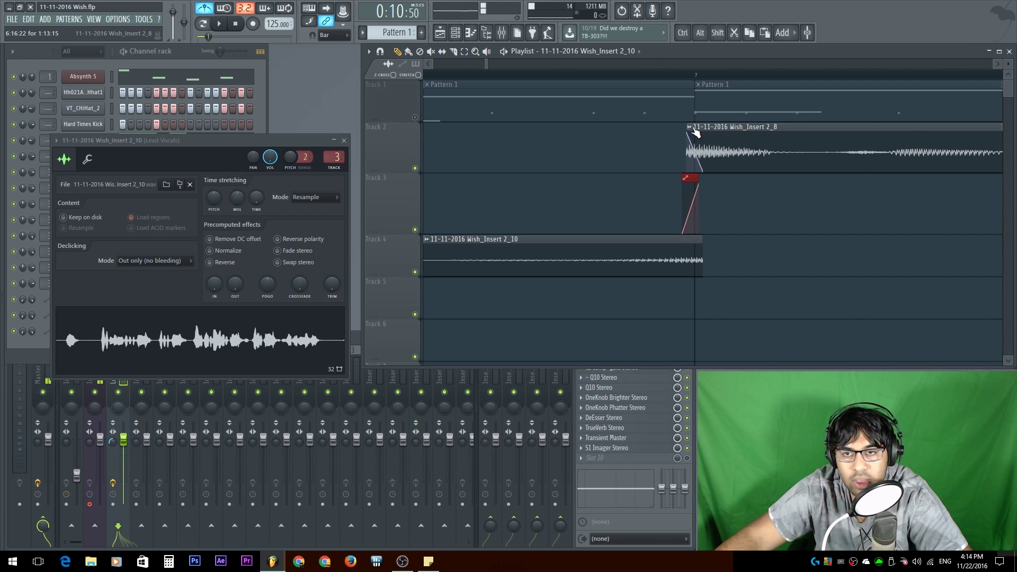
# - Trim the end of Track 4's clip to just before bar 7 and audition the transition
pyautogui.moveTo(702, 246); pyautogui.dragTo(690, 245)
pyautogui.press('space')
pyautogui.press('space')
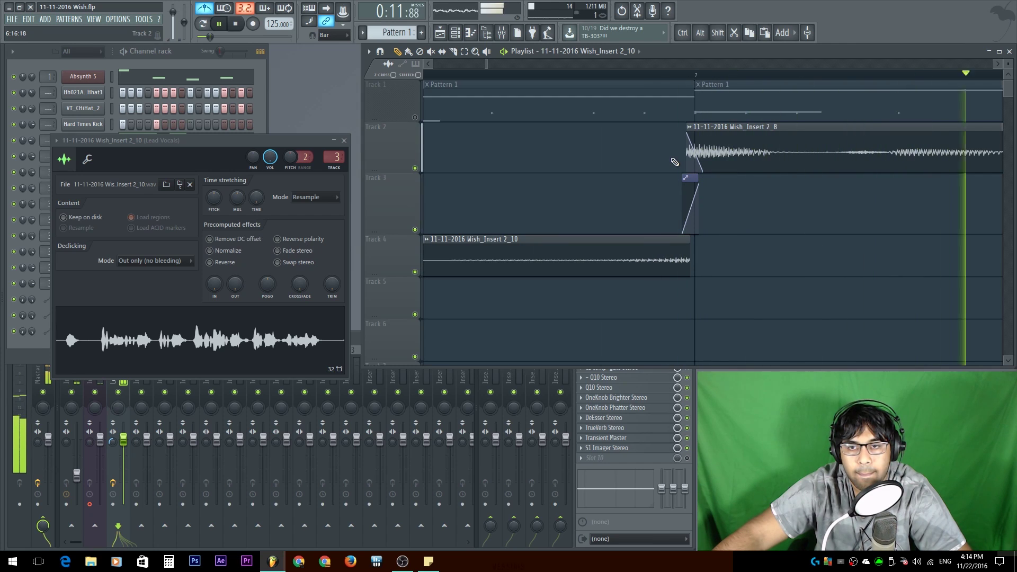
# - Move Track 2's vocal clip slightly earlier onto Track 5, align both crossfade automation clips with its start, and audition the transition
pyautogui.moveTo(721, 129); pyautogui.dragTo(662, 287)
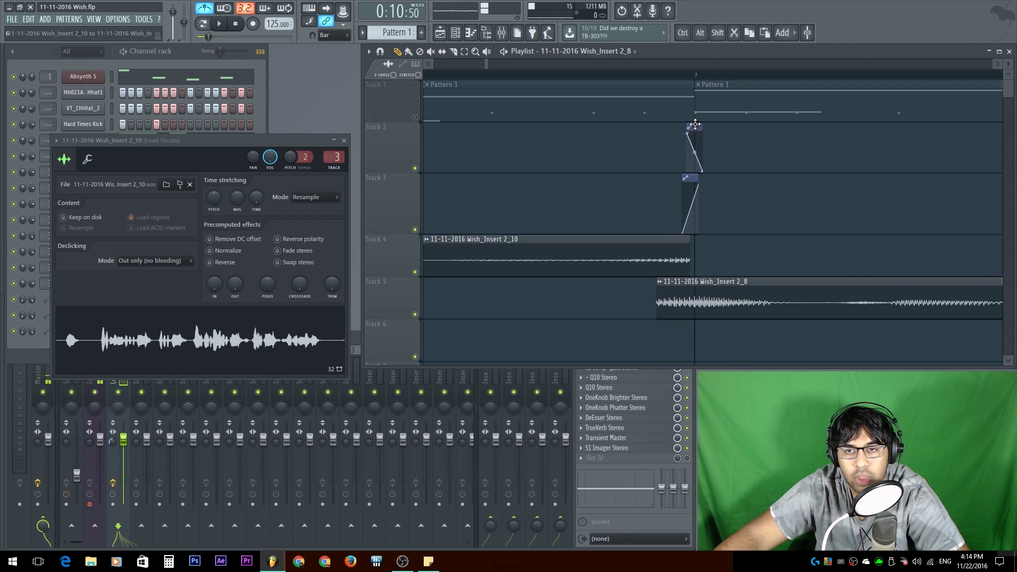
pyautogui.moveTo(694, 126); pyautogui.dragTo(660, 133)
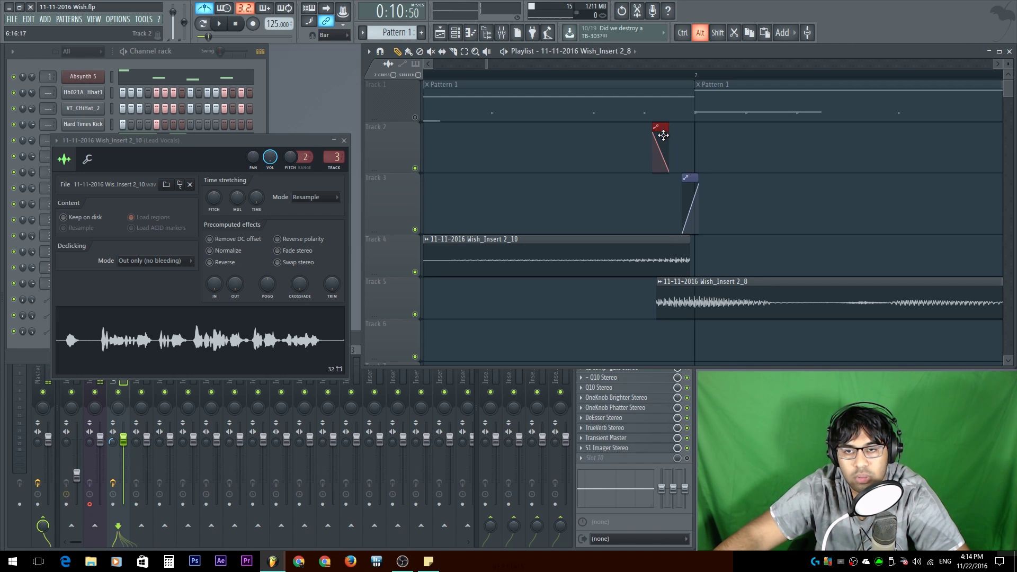
pyautogui.moveTo(693, 176); pyautogui.dragTo(663, 175)
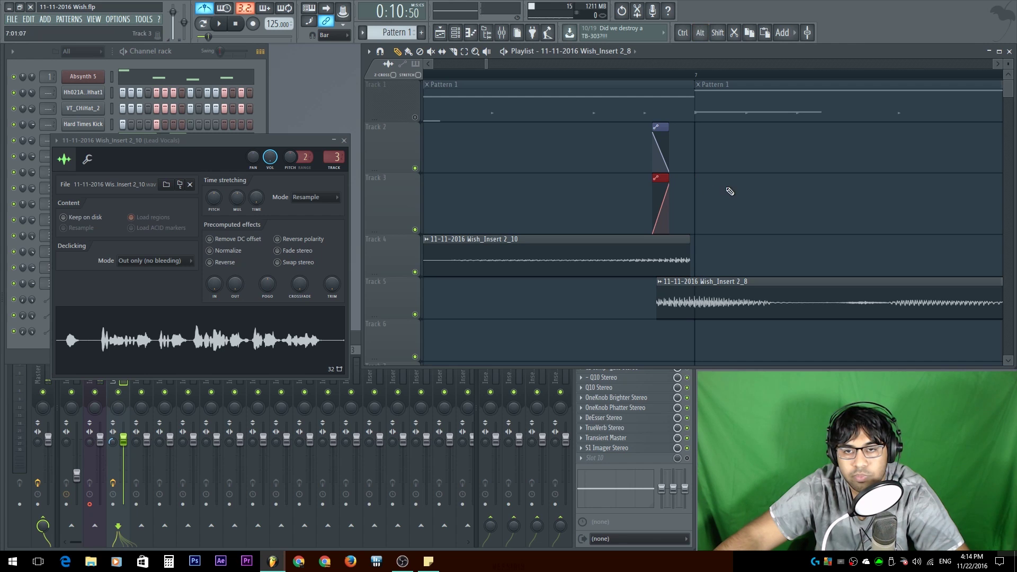
pyautogui.press('space')
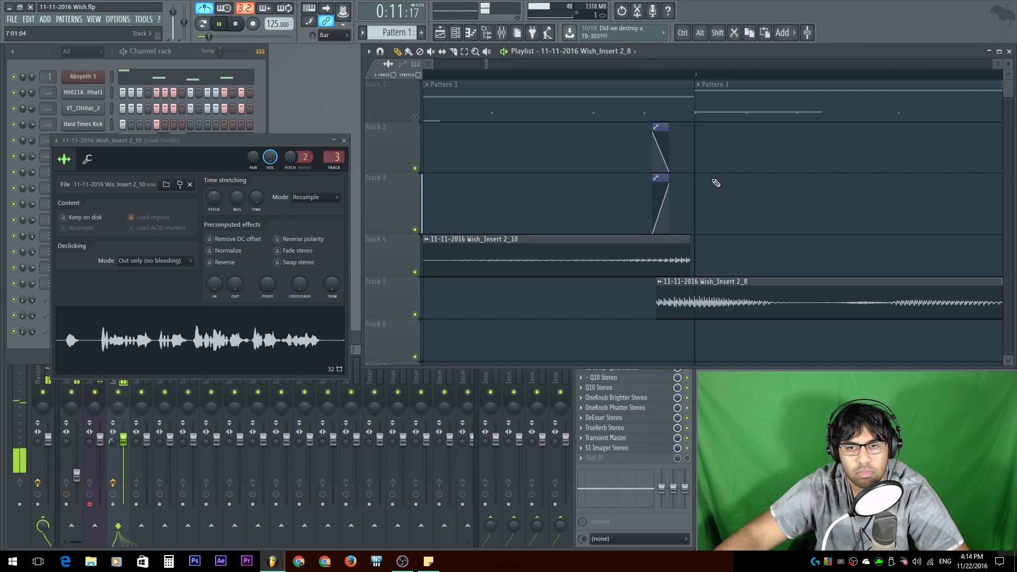
pyautogui.press('space')
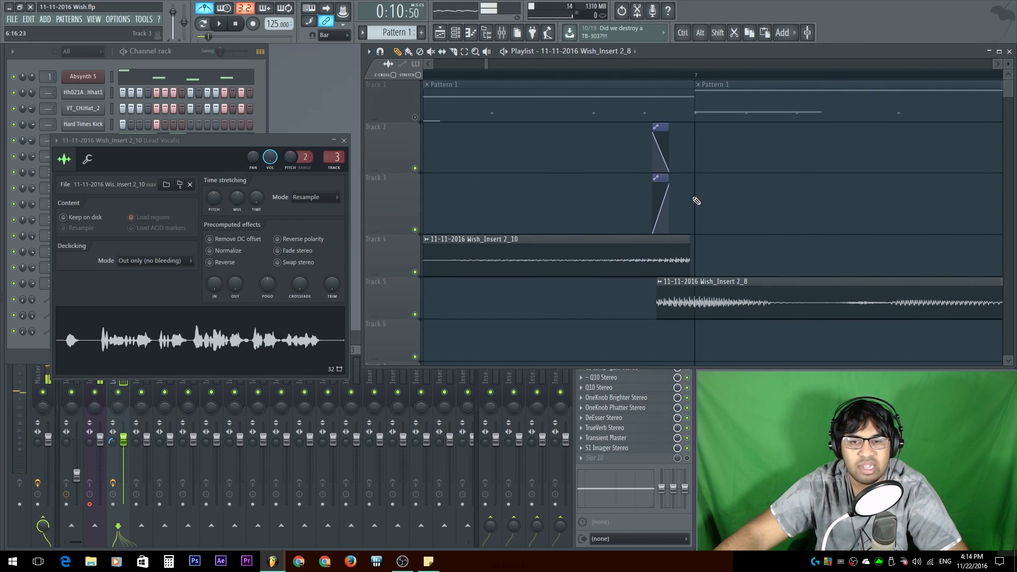
# - Extend the start of Track 5's vocal clip back to just before bar 6
pyautogui.scroll(-3, 683, 231)
pyautogui.scroll(-3, 684, 231)
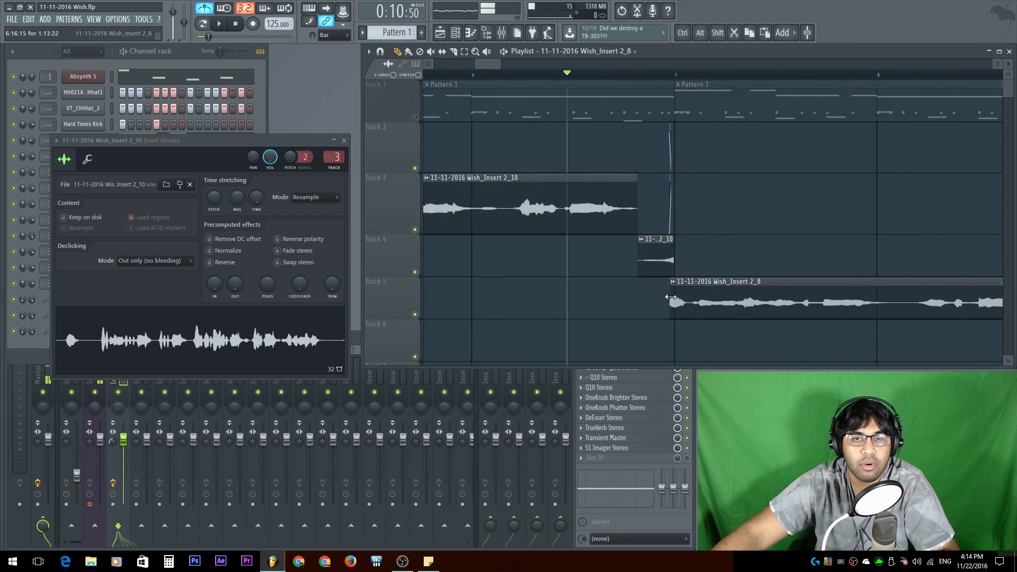
pyautogui.scroll(5, 682, 277)
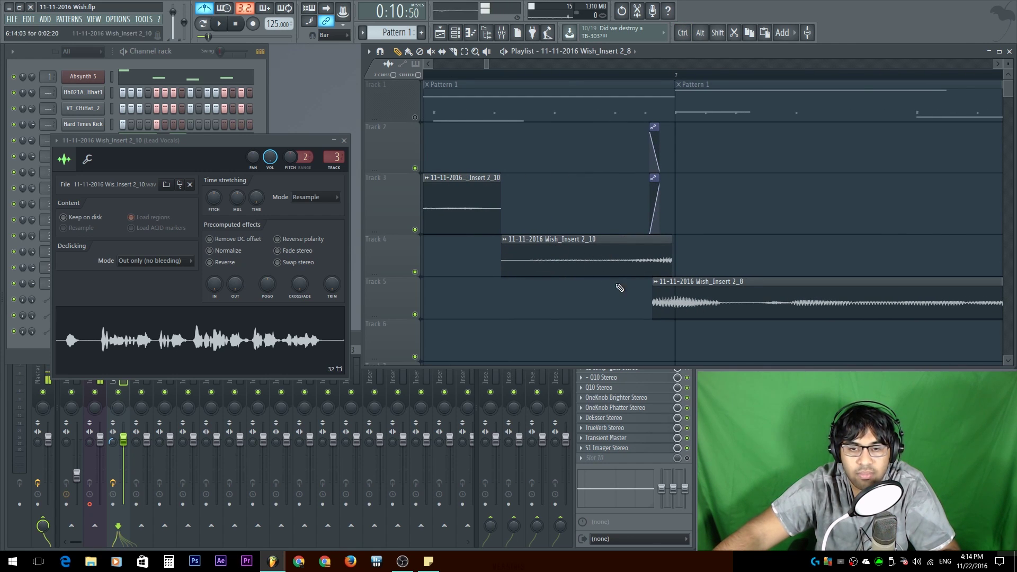
pyautogui.scroll(-4, 648, 280)
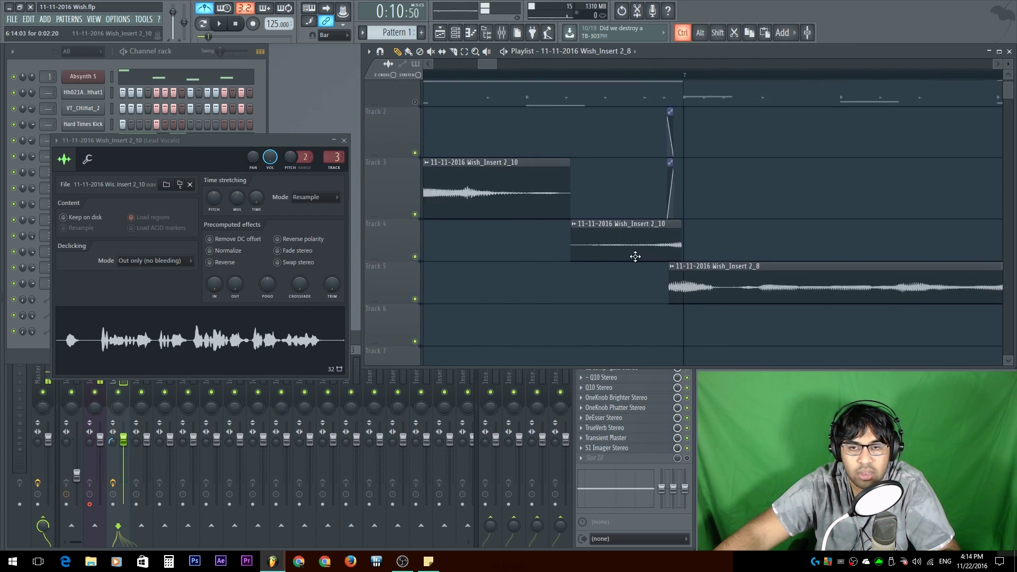
pyautogui.scroll(-3, 640, 262)
pyautogui.moveTo(682, 288); pyautogui.dragTo(477, 287)
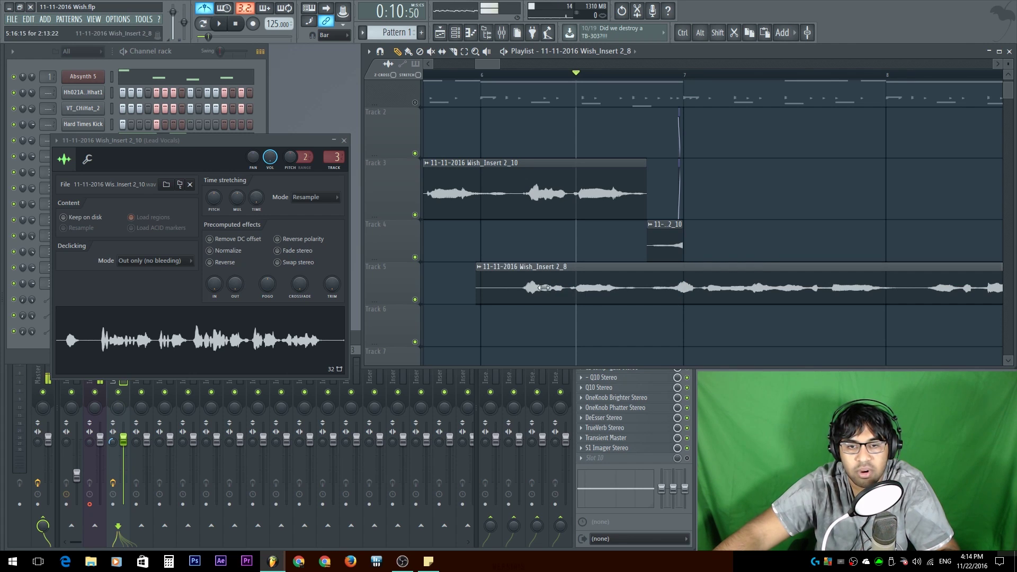
# - Slice Track 5's clip at the end of Track 3's clip, and delete its front piece and the short Track 4 clip
pyautogui.moveTo(638, 306); pyautogui.dragTo(646, 156)
pyautogui.rightClick(653, 239)
pyautogui.rightClick(642, 267)
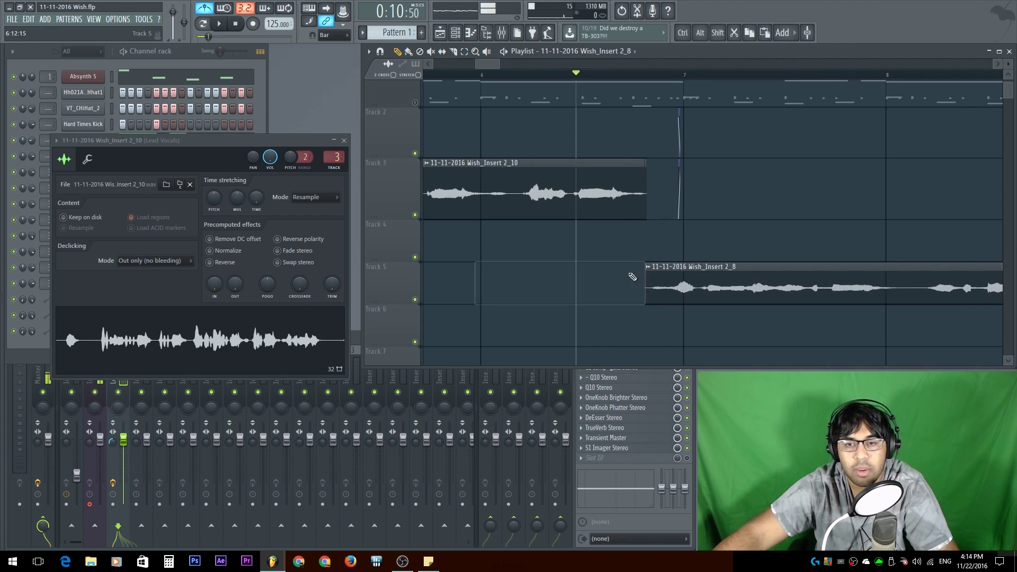
# - Delete both crossfade automation clips just before bar 7 and audition the hard cut between Tracks 3 and 5
pyautogui.hotkey('ctrl', 'z')
pyautogui.rightClick(680, 151)
pyautogui.press('space')
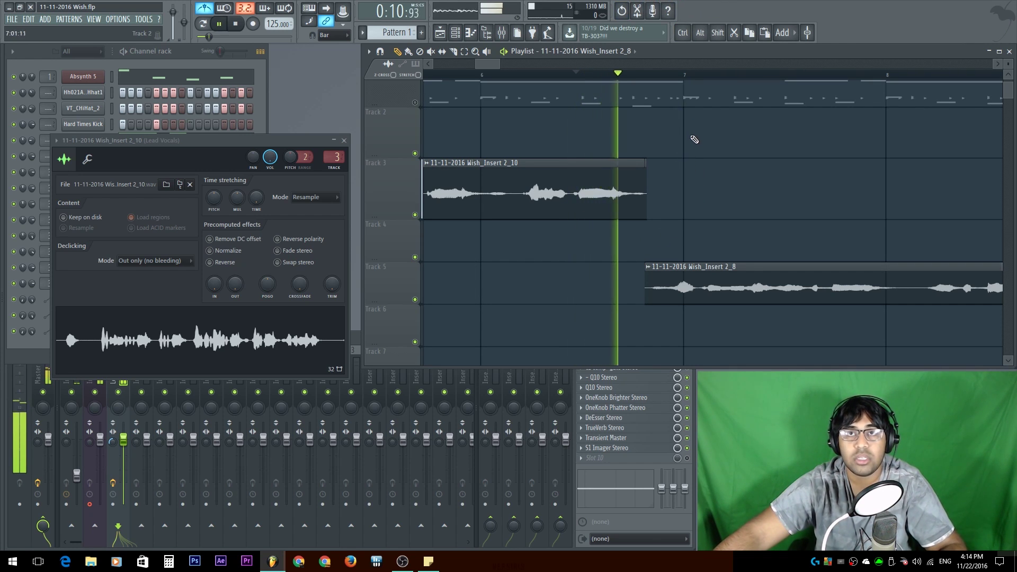
pyautogui.press('space')
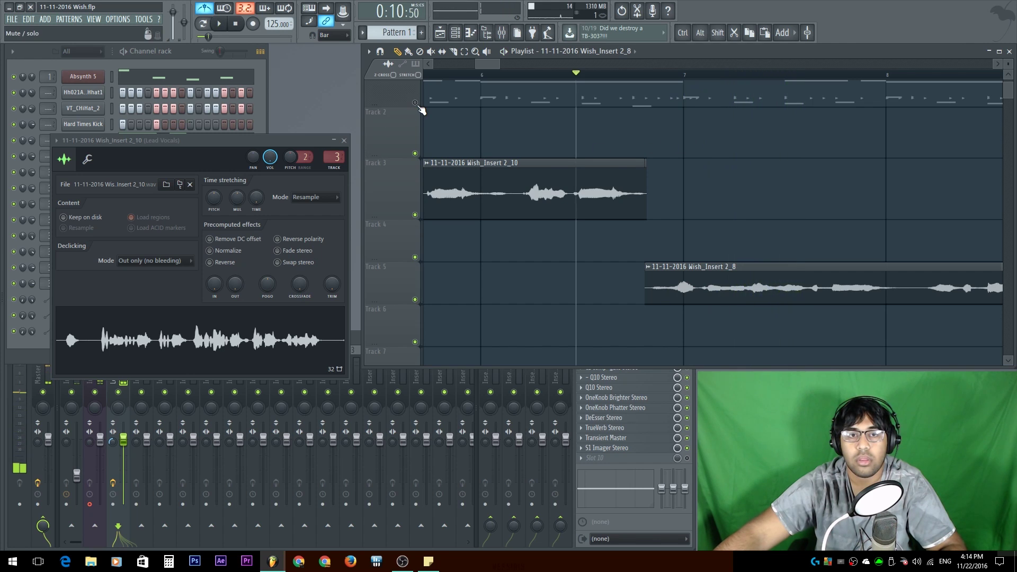
# - Unmute the beat on Track 1 and audition the cut from Track 3 to Track 5 with it
pyautogui.press('space')
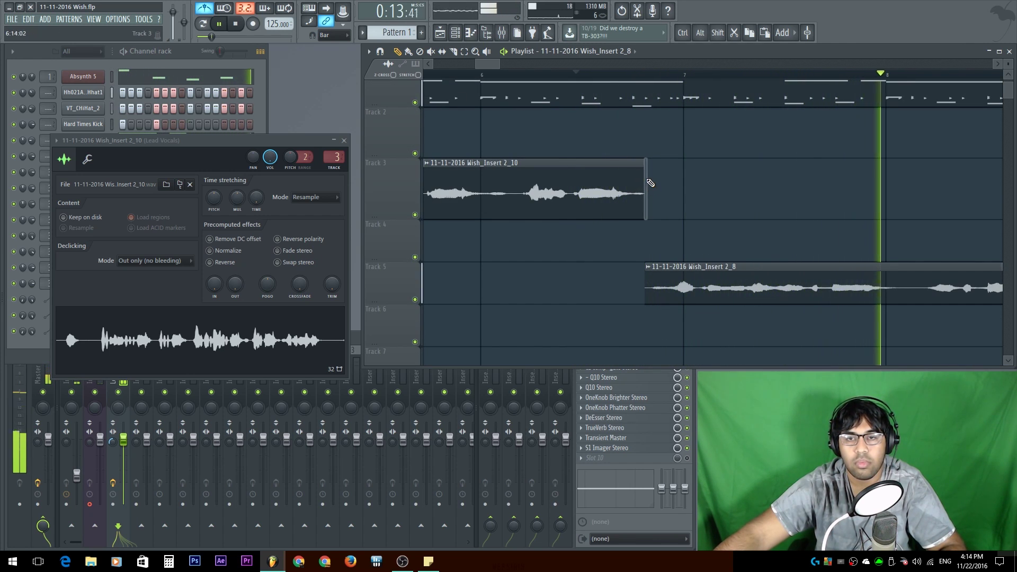
pyautogui.press('space')
pyautogui.click(643, 178)
pyautogui.scroll(-5, 601, 234)
pyautogui.scroll(2, 601, 234)
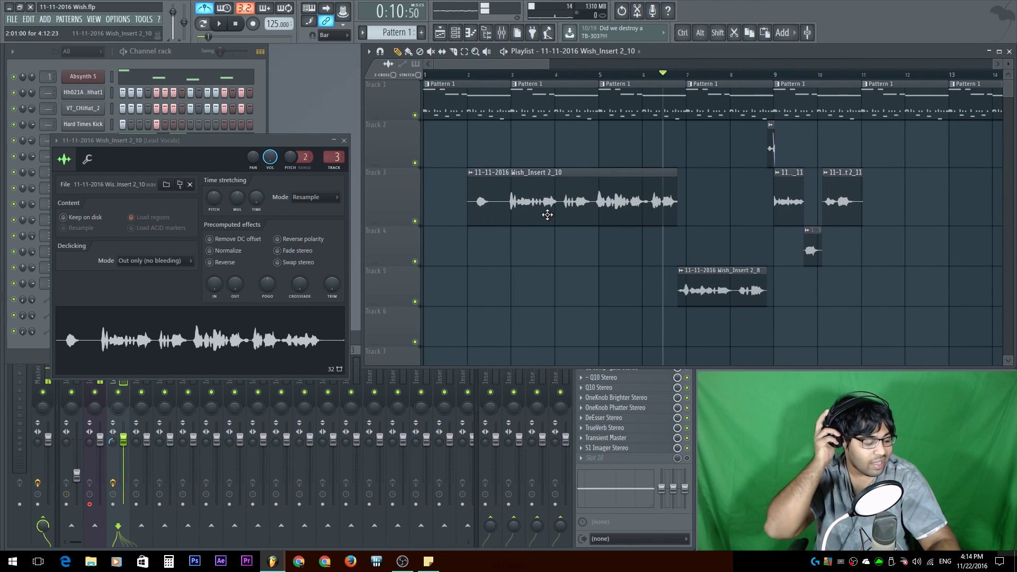